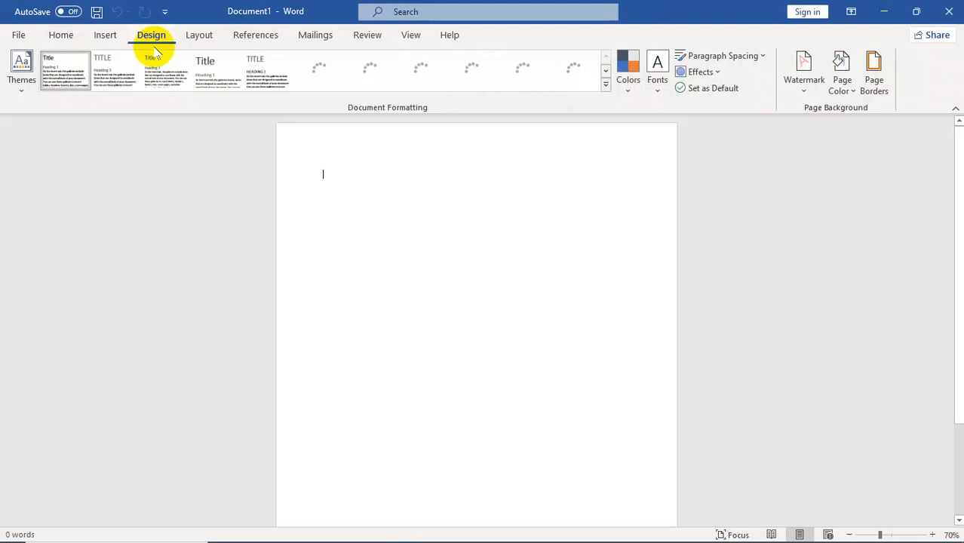
- Set the document view to 100% zoom
left_click(368, 35)
left_click(411, 35)
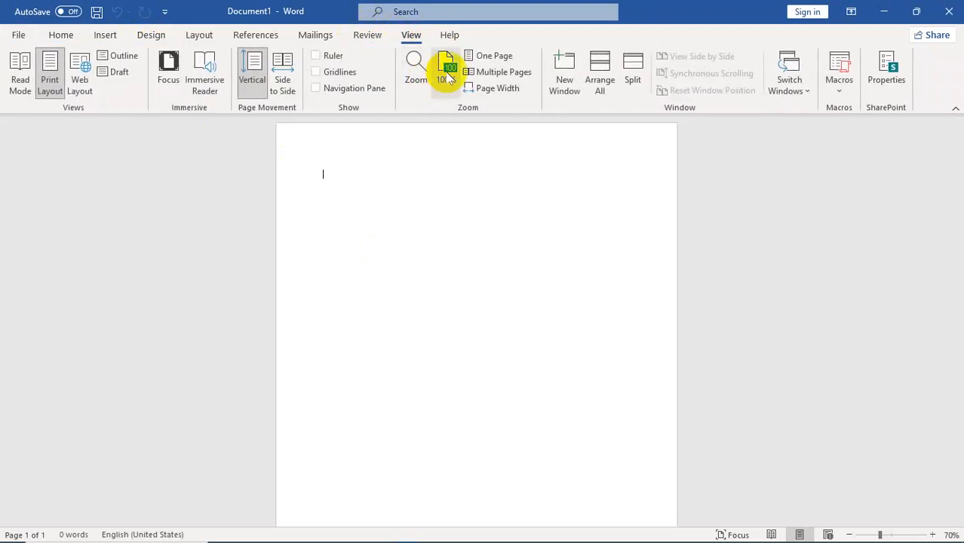
left_click(446, 73)
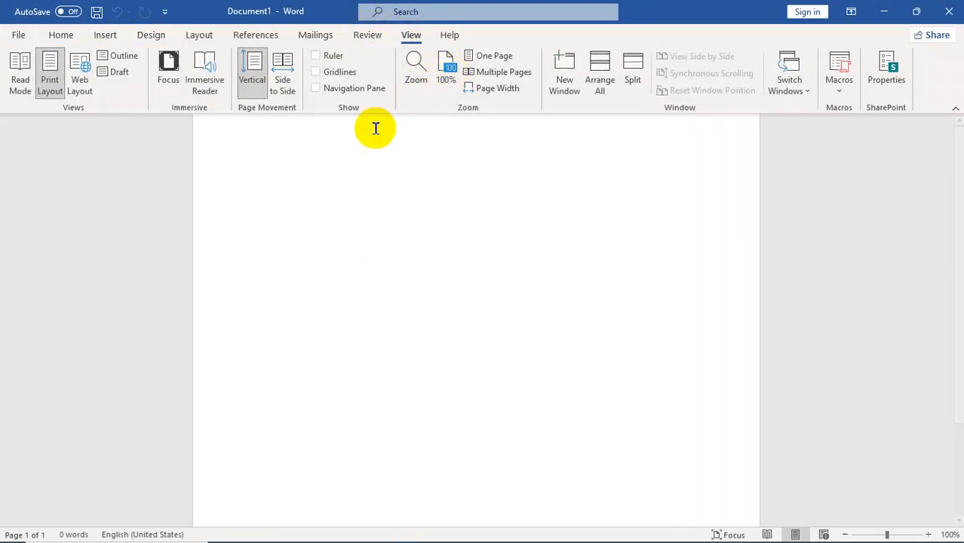
- Fill the blank page with sample paragraphs using the =rand() function
left_click(365, 35)
left_click(105, 35)
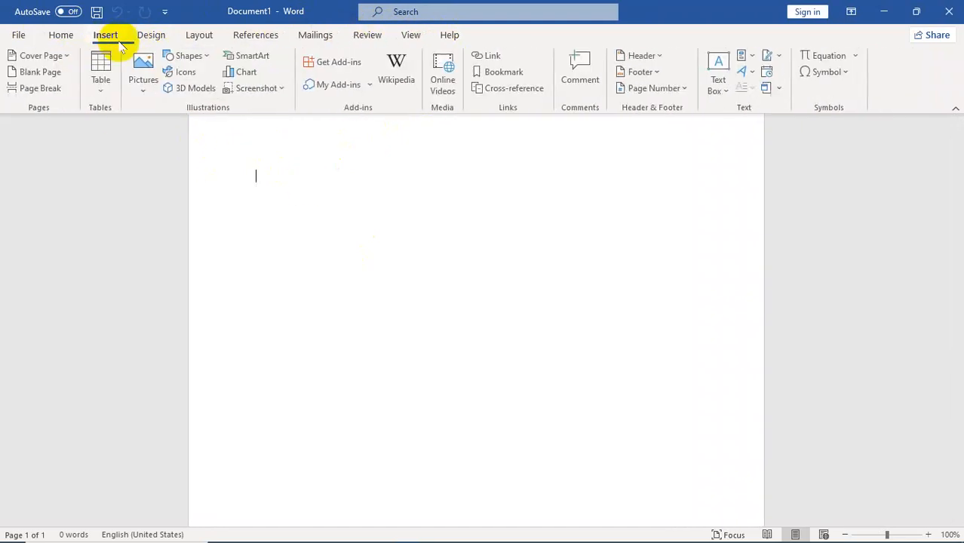
left_click(150, 36)
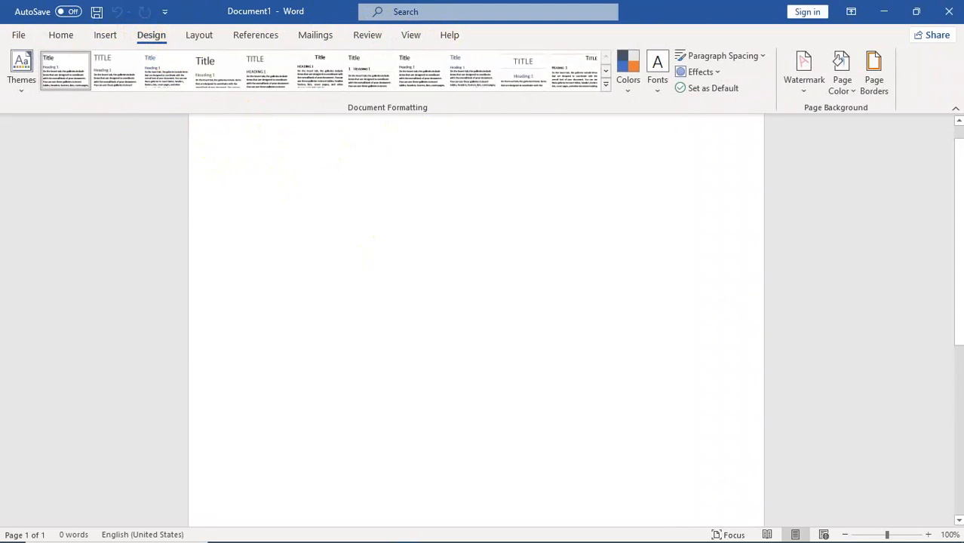
type("rand")
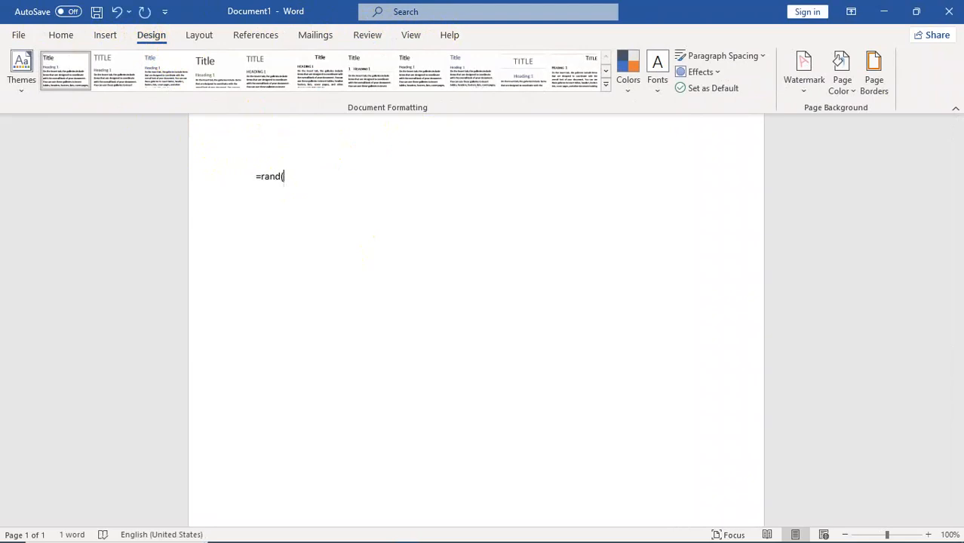
type("()")
key("Return")
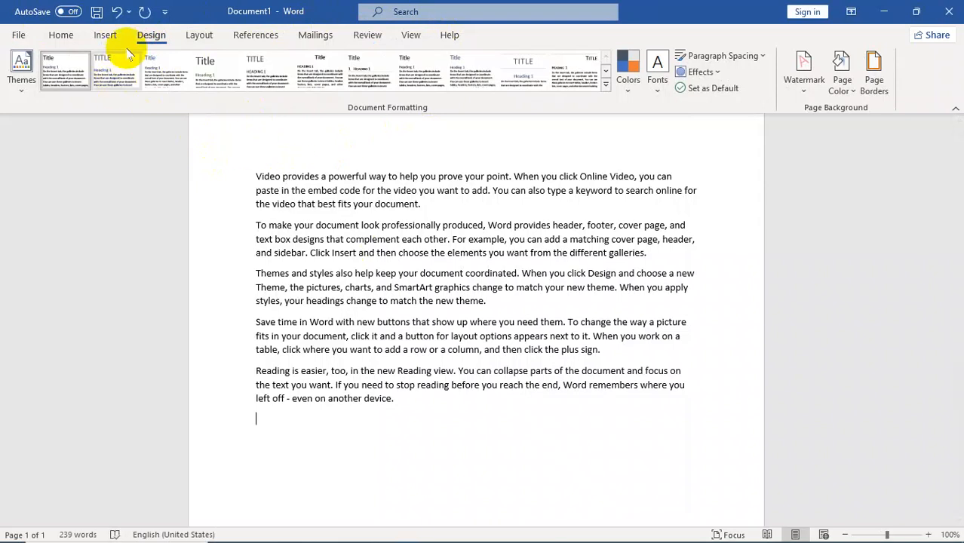
- Draw a rectangle just below the last paragraph, at the page's left margin
left_click(109, 35)
left_click(190, 55)
left_click(253, 123)
left_click_drag(251, 406, 468, 532)
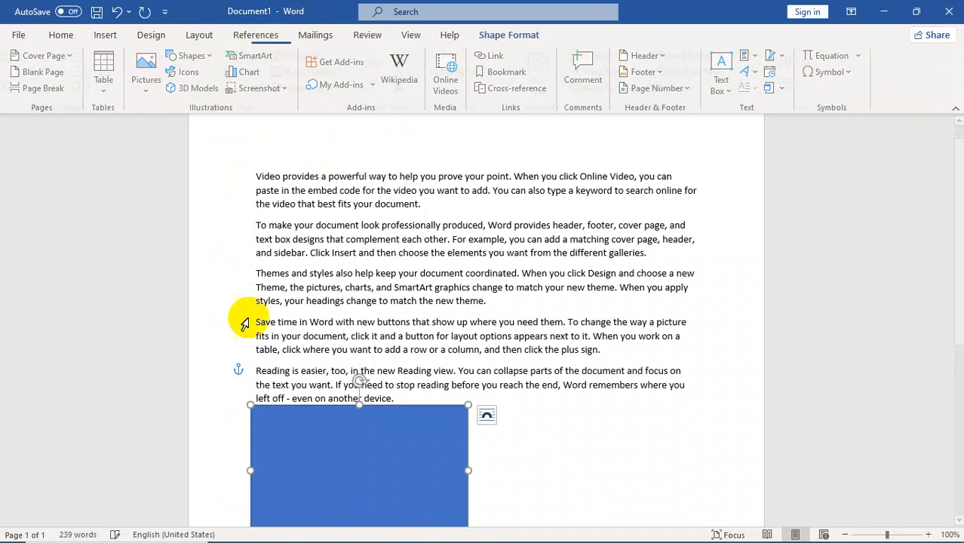
- Draw an oval about 2.19" high and 2.53" wide beside the rectangle, and a down arrow about 1.95" by 2.84" over the text
left_click(70, 57)
mouse_move(500, 394)
left_mouse_down()
mouse_move(613, 499)
mouse_move(684, 531)
mouse_move(670, 530)
left_mouse_up()
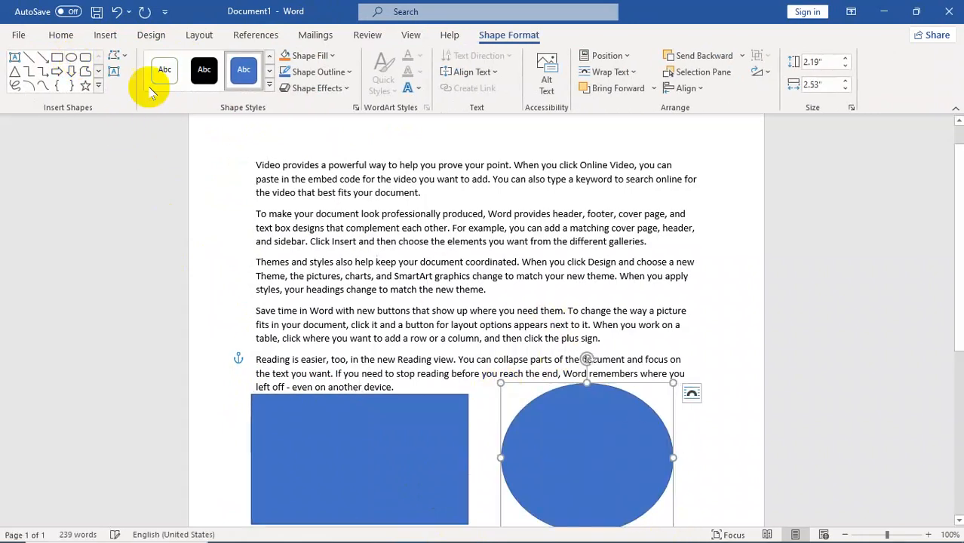
left_click(71, 72)
mouse_move(364, 195)
left_mouse_down()
mouse_move(519, 315)
mouse_move(555, 328)
left_mouse_up()
left_click(623, 336)
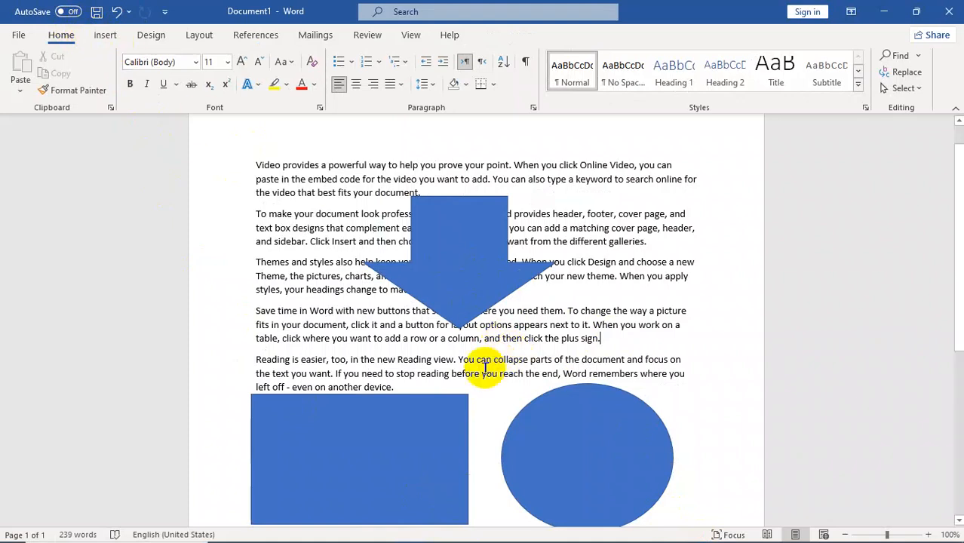
left_click_drag(450, 357, 260, 278)
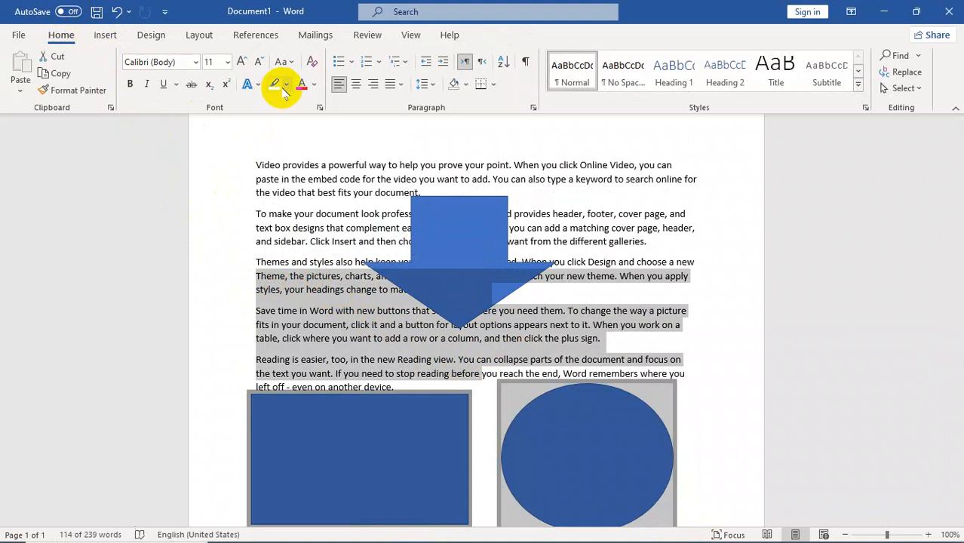
left_click(297, 312)
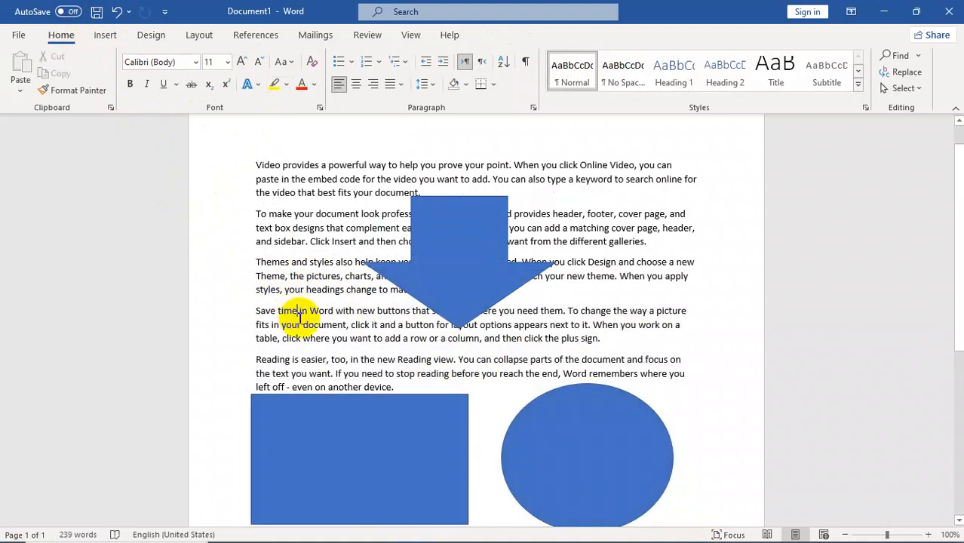
left_click_drag(299, 322, 428, 410)
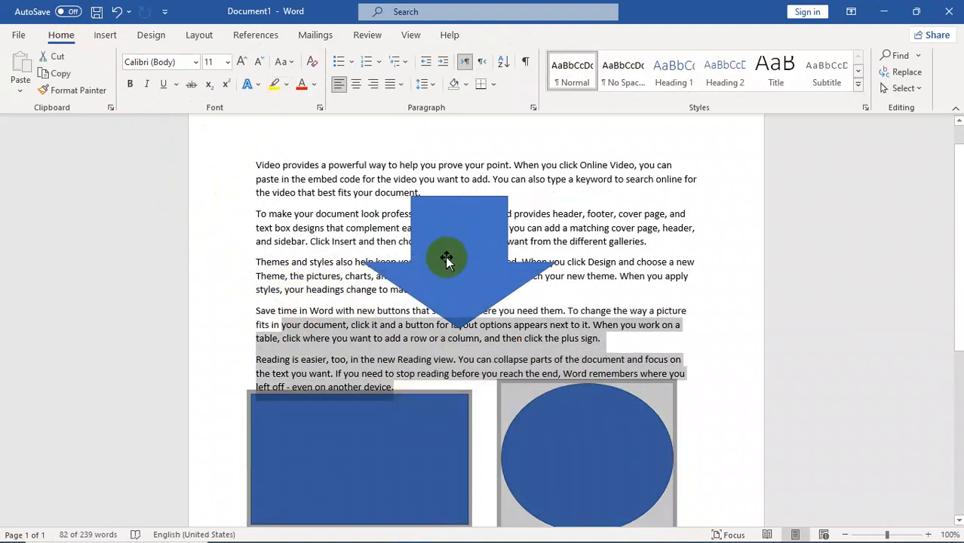
left_click(452, 253)
left_click(509, 35)
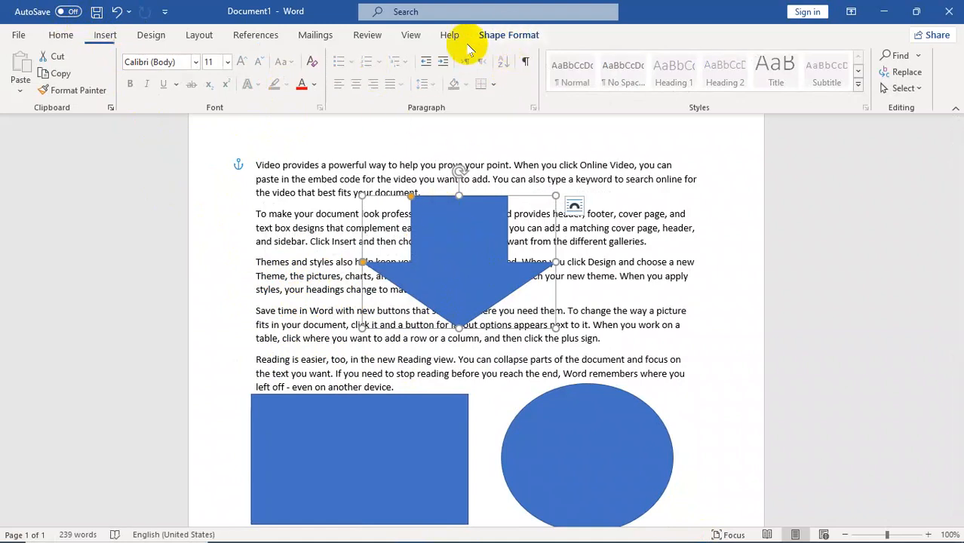
left_click(308, 57)
left_click(356, 350)
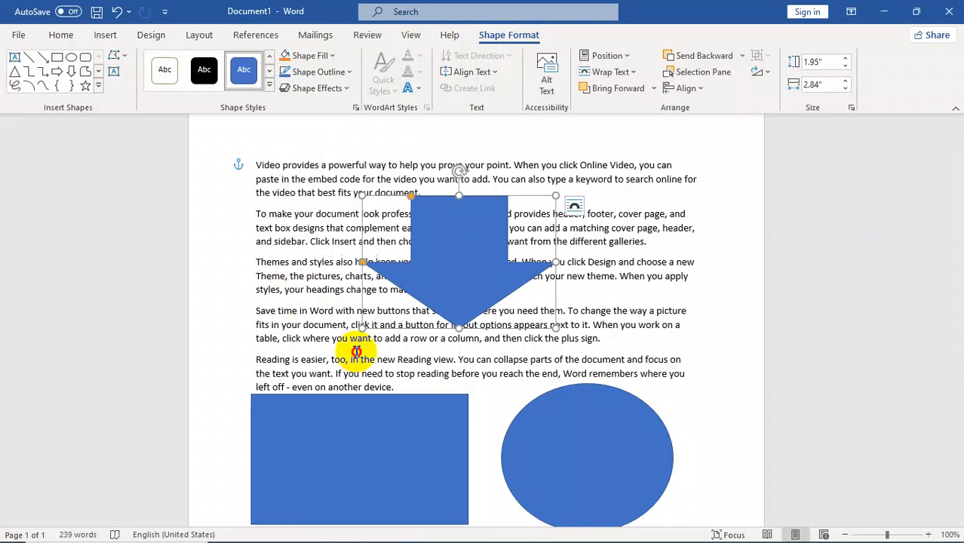
left_click(359, 364)
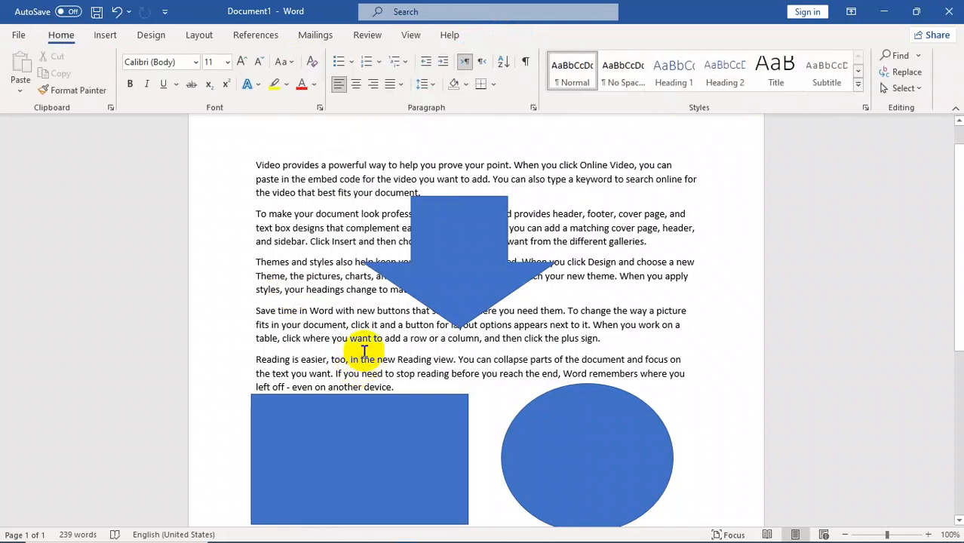
- Preview the built-in document themes on the page and examine the built-in style sets
left_click(151, 36)
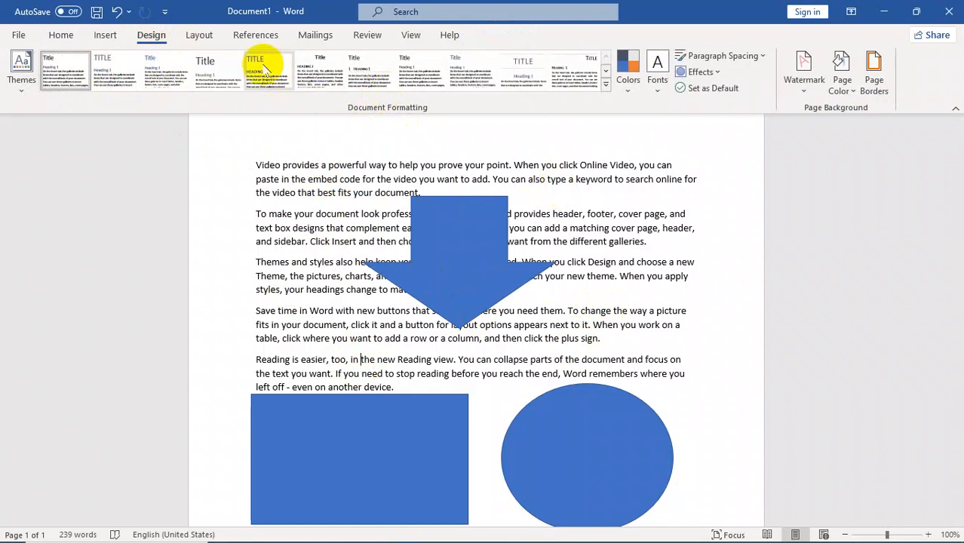
left_click(20, 83)
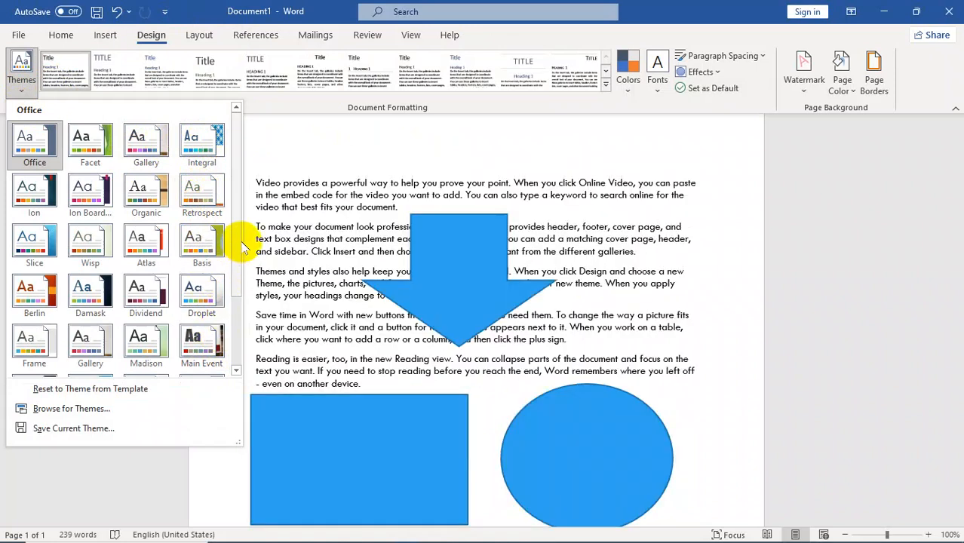
scroll(236, 298, "down", 2)
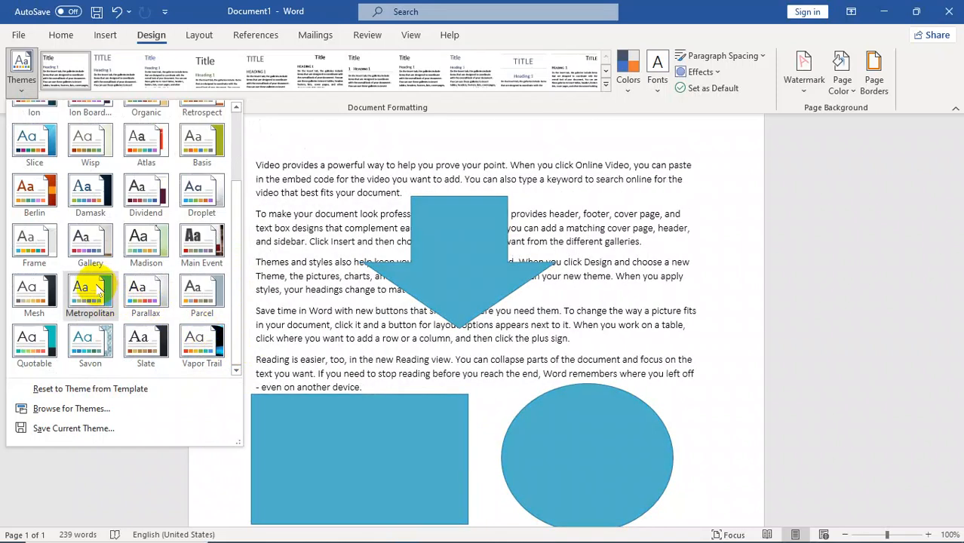
left_click(356, 166)
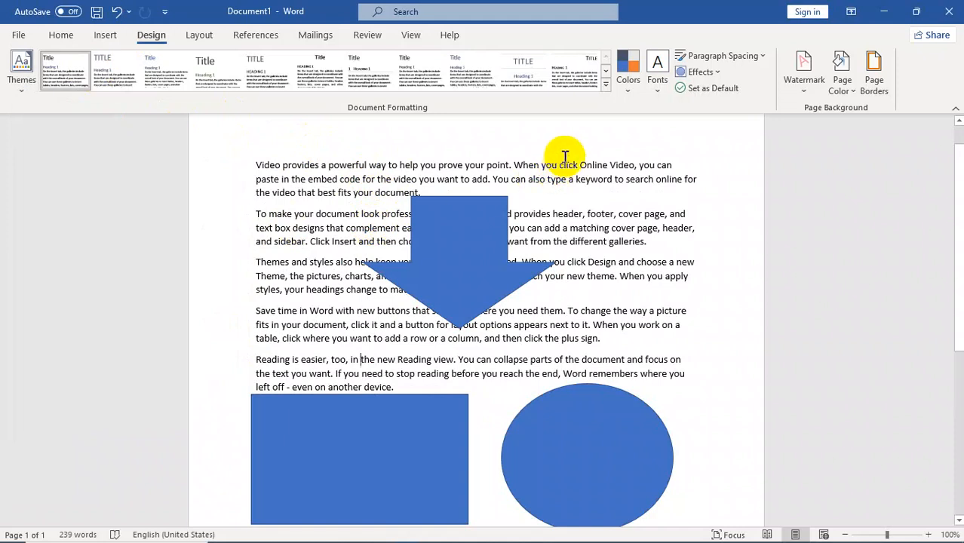
left_click_drag(381, 291, 256, 193)
left_click(360, 374)
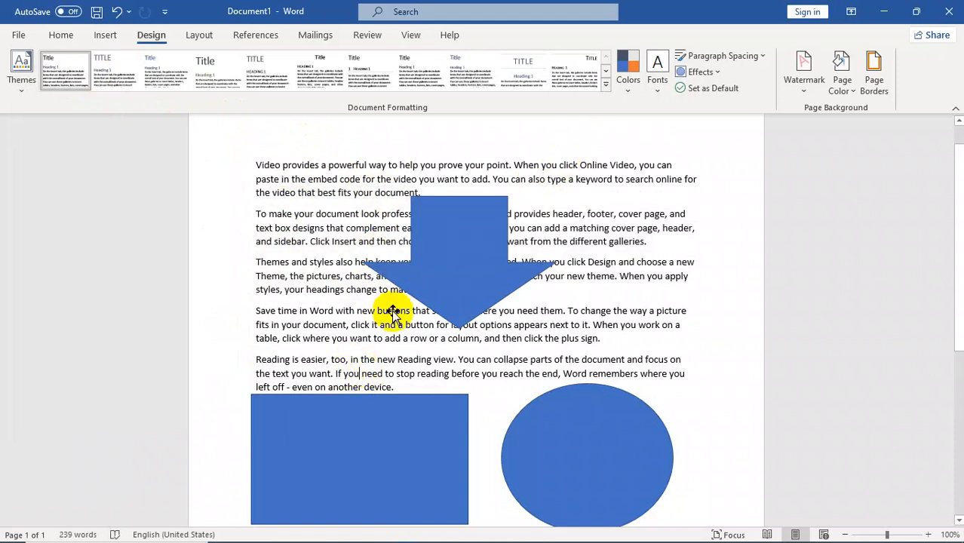
left_click(605, 84)
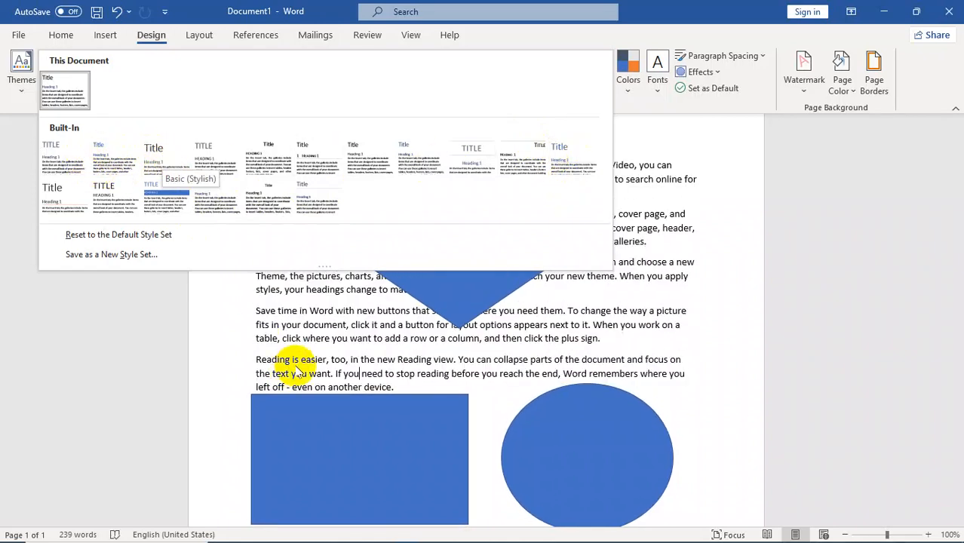
left_click(315, 345)
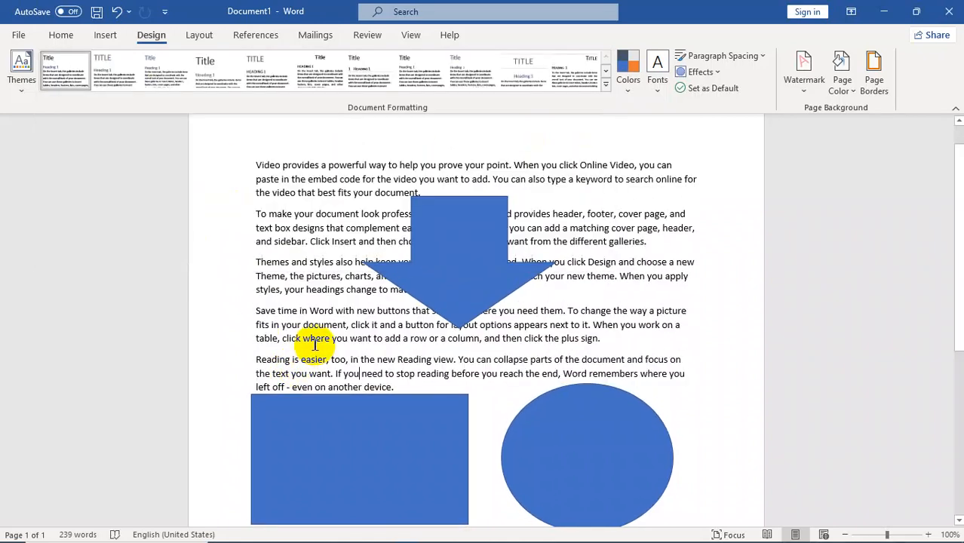
- Try the Office 2007 - 2010 theme colors on the document, followed by the Blue II set
left_click(628, 89)
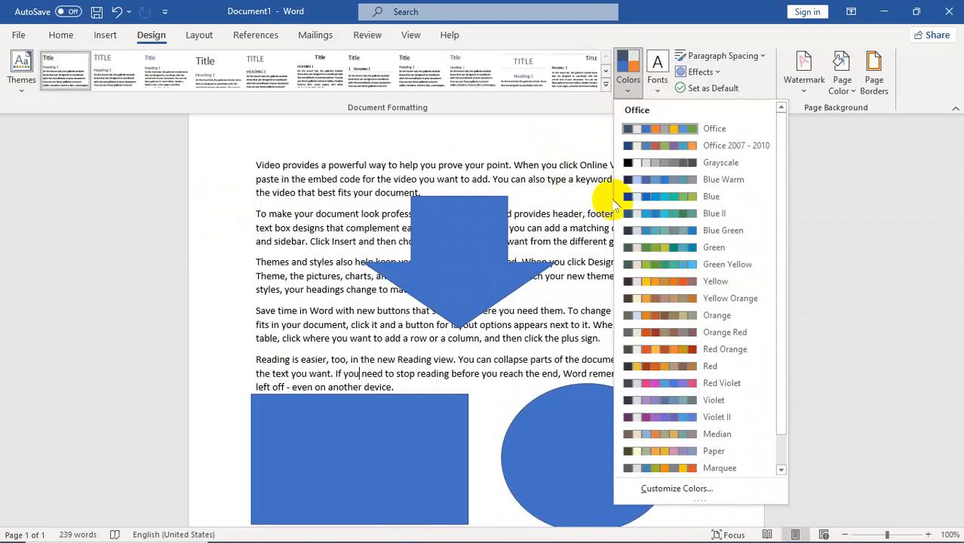
left_click(665, 146)
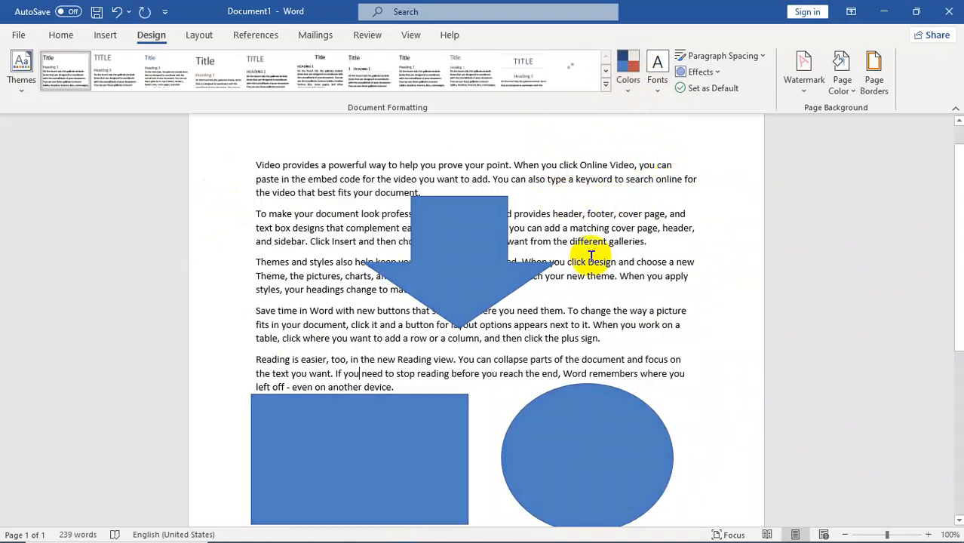
left_click(637, 81)
left_click(652, 210)
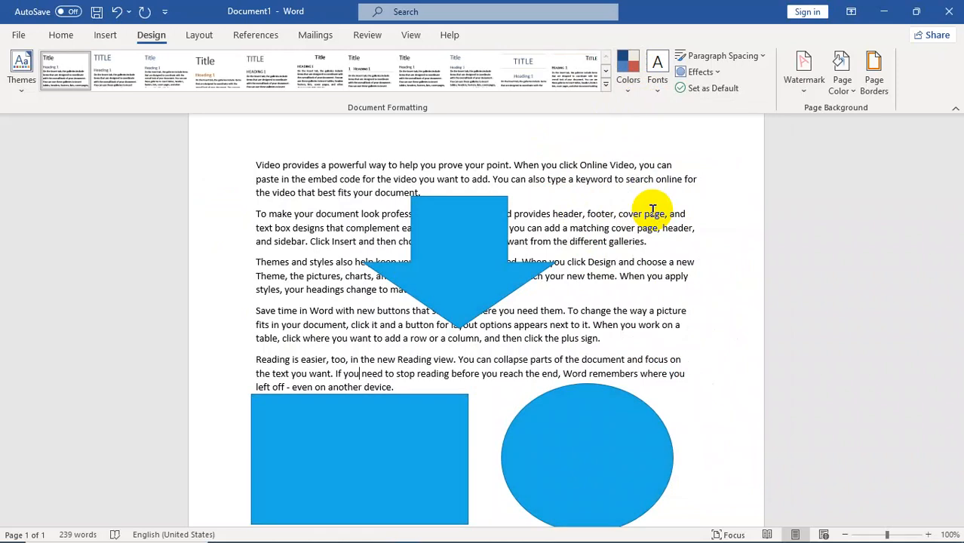
- Try the Yellow theme colors and check the colors offered for the page background
left_click(623, 80)
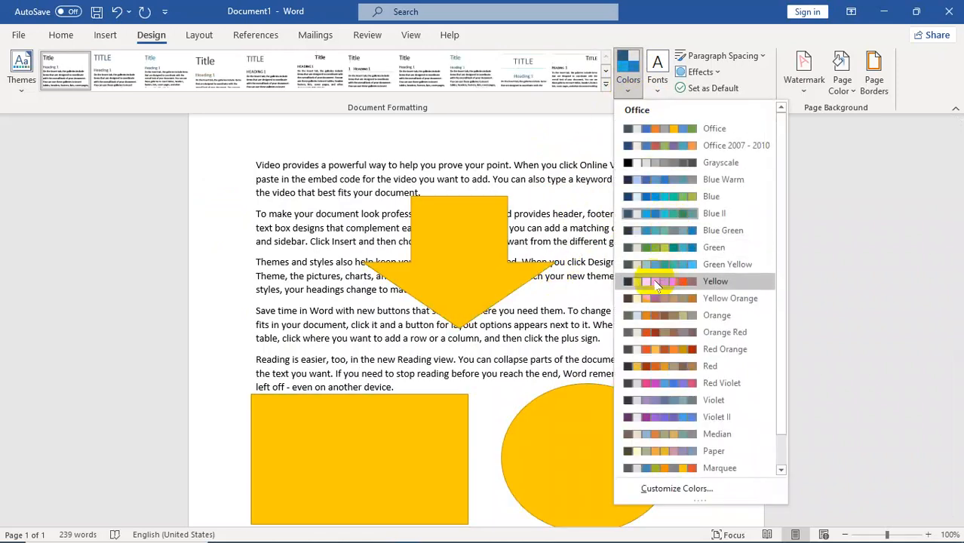
left_click(657, 283)
left_click(841, 82)
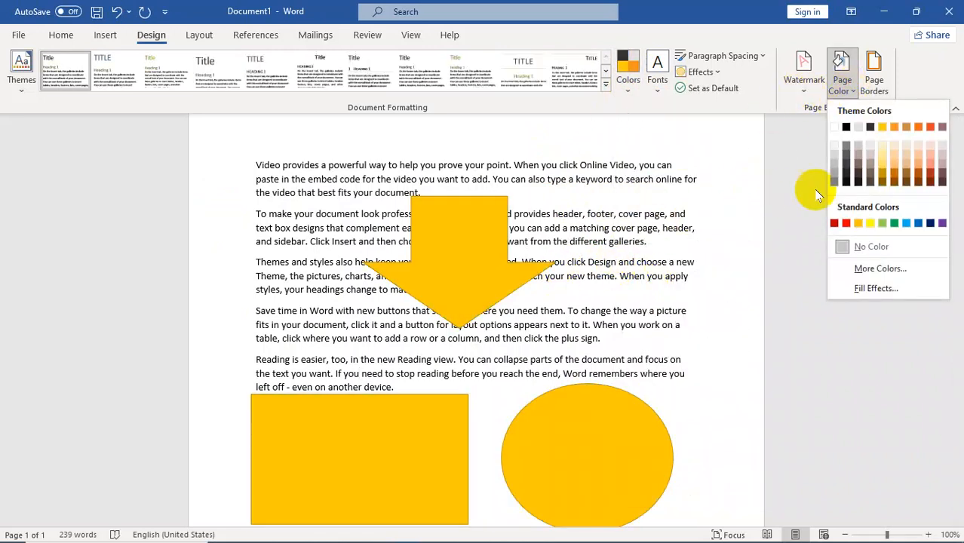
- Apply the Blue theme colors and check the colors offered for the page background
left_click(628, 82)
left_click(650, 196)
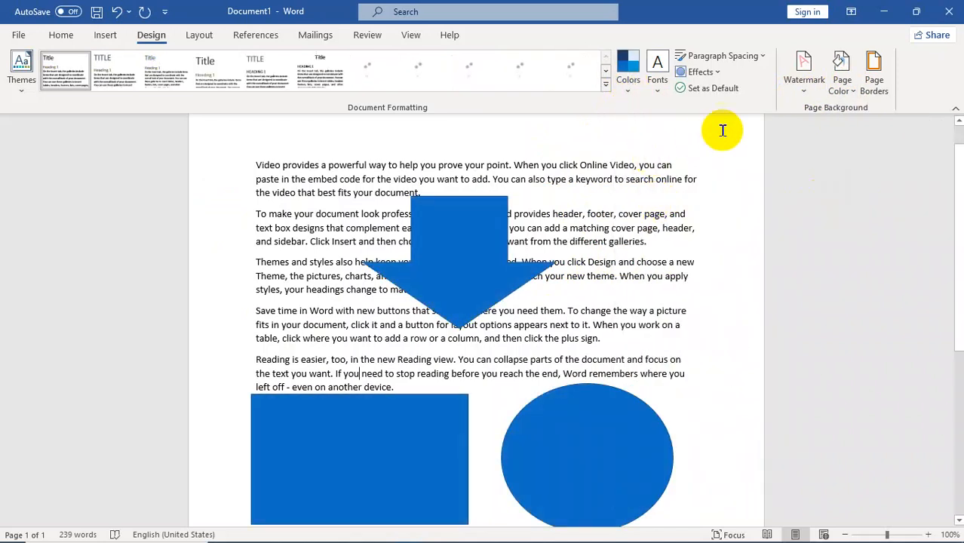
left_click(842, 84)
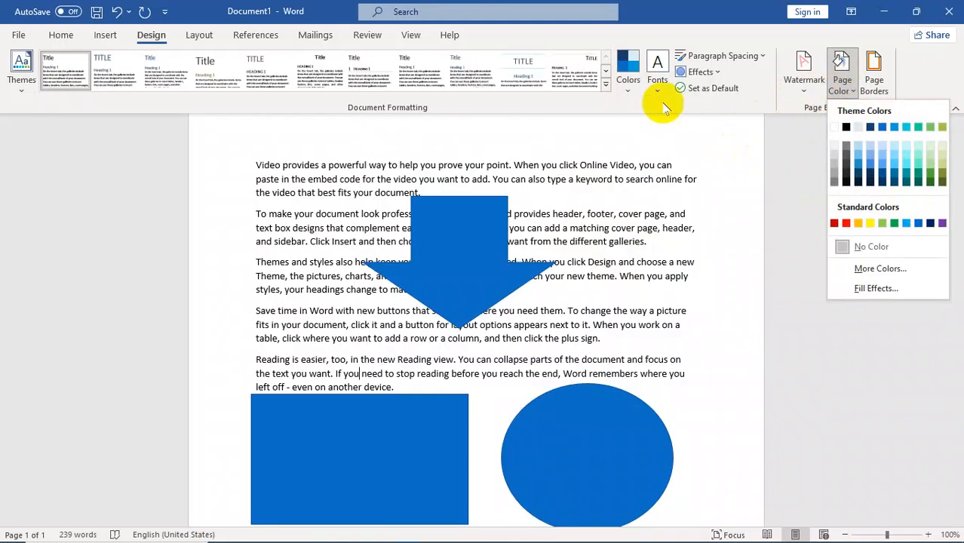
- Start a new custom theme color set and choose black for Text/Background - Dark 1
left_click(629, 77)
scroll(770, 261, "down", 1)
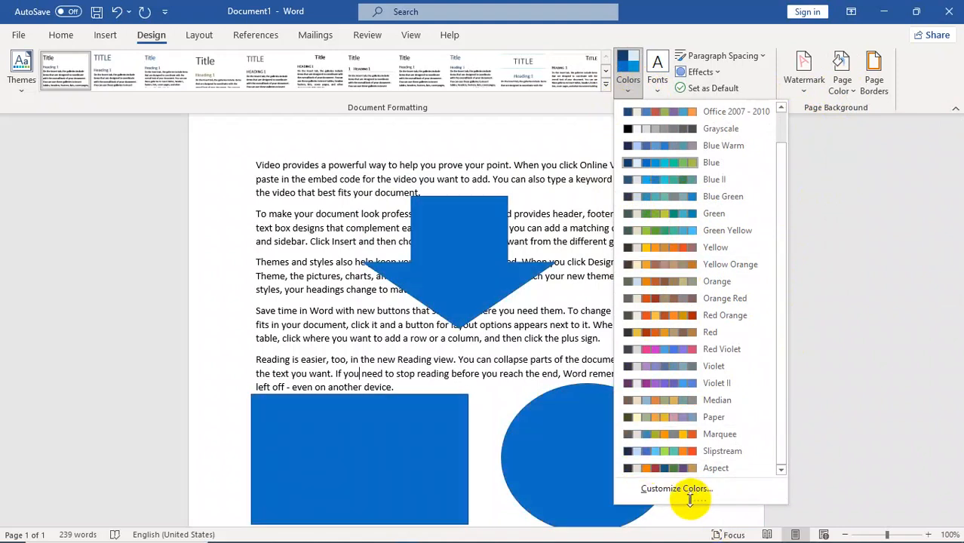
left_click(660, 490)
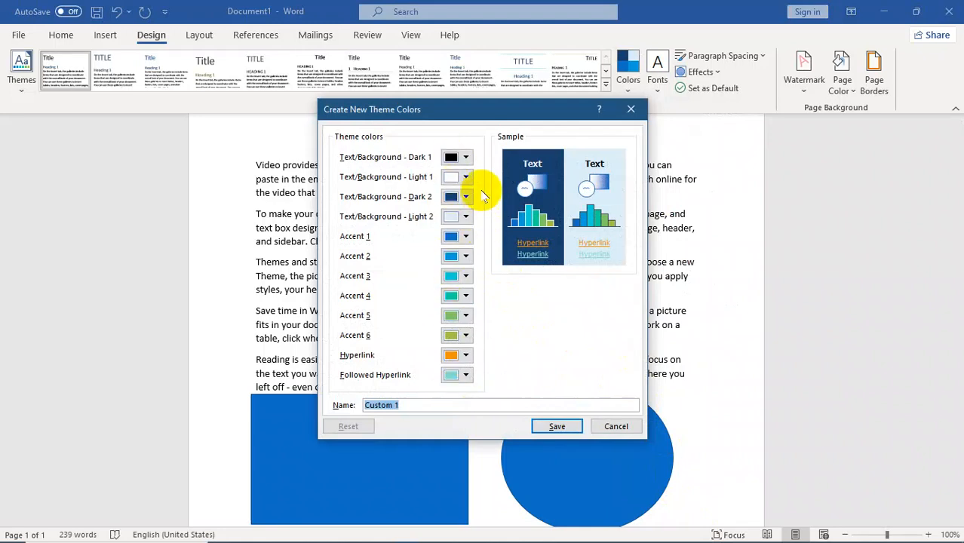
left_click(466, 158)
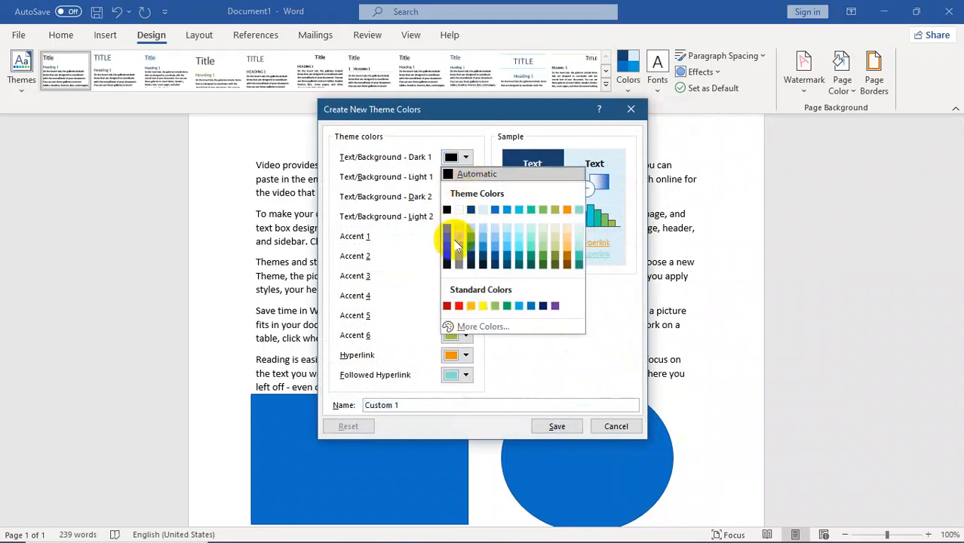
left_click(453, 217)
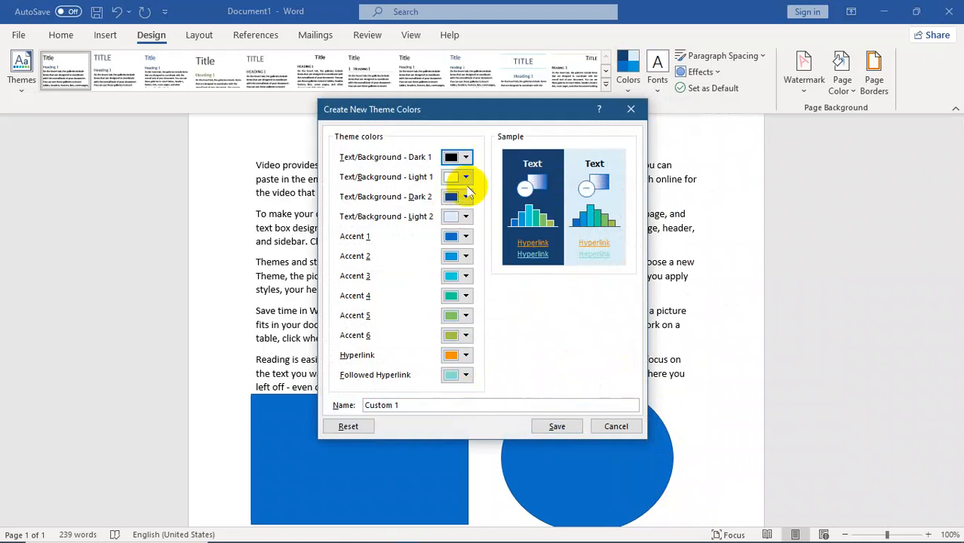
- In the custom color set, choose black for Text/Background - Dark 2 and Accent 1, and white for Text/Background - Light 2 and Accent 2
left_click(465, 195)
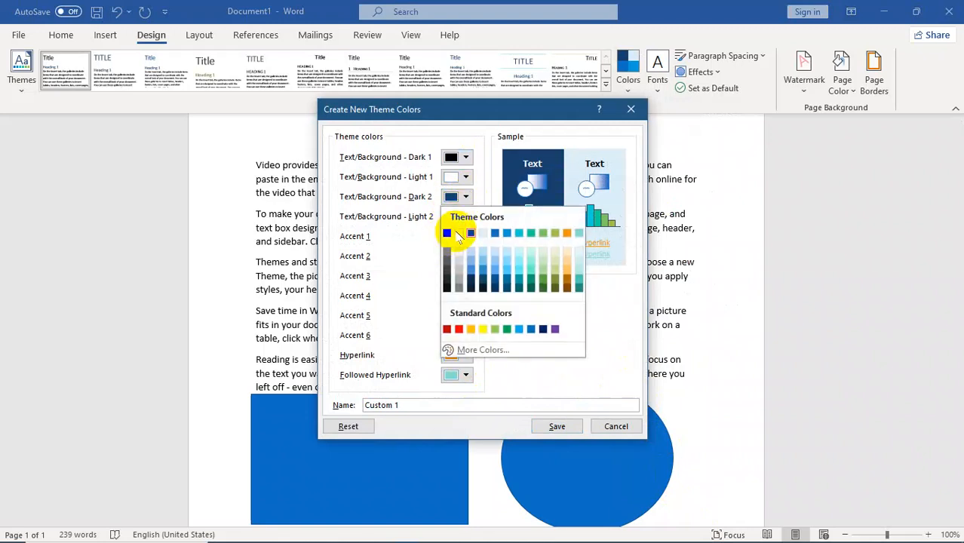
left_click(447, 234)
left_click(466, 217)
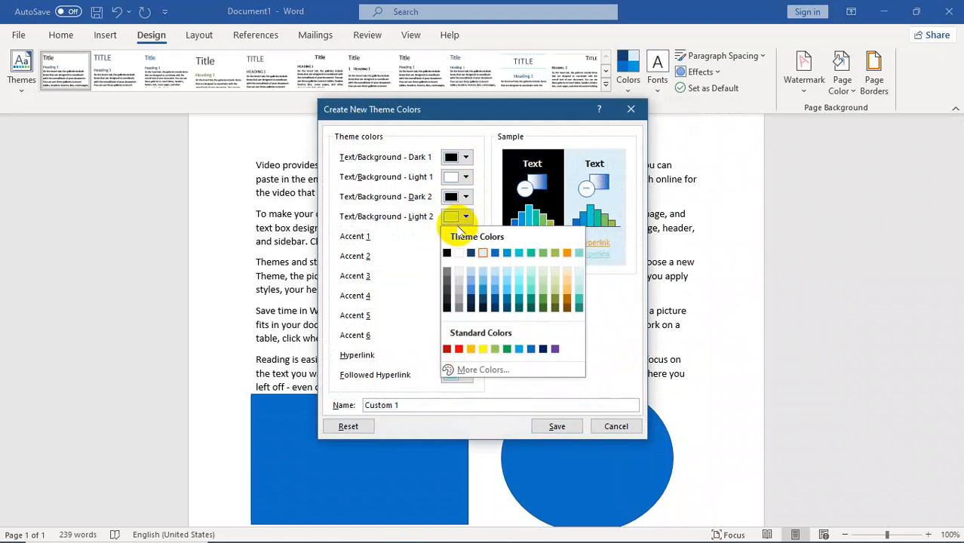
left_click(458, 253)
left_click(466, 237)
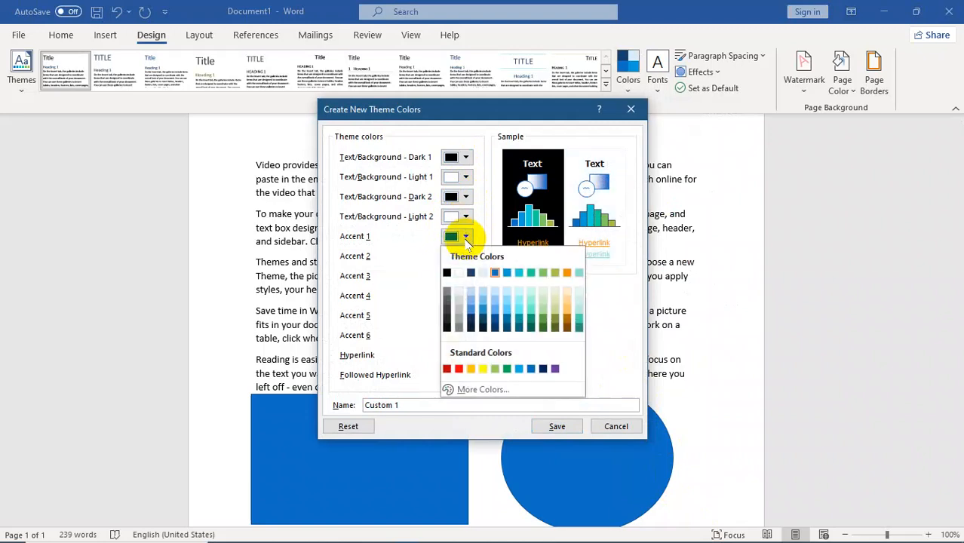
left_click(459, 273)
left_click(465, 257)
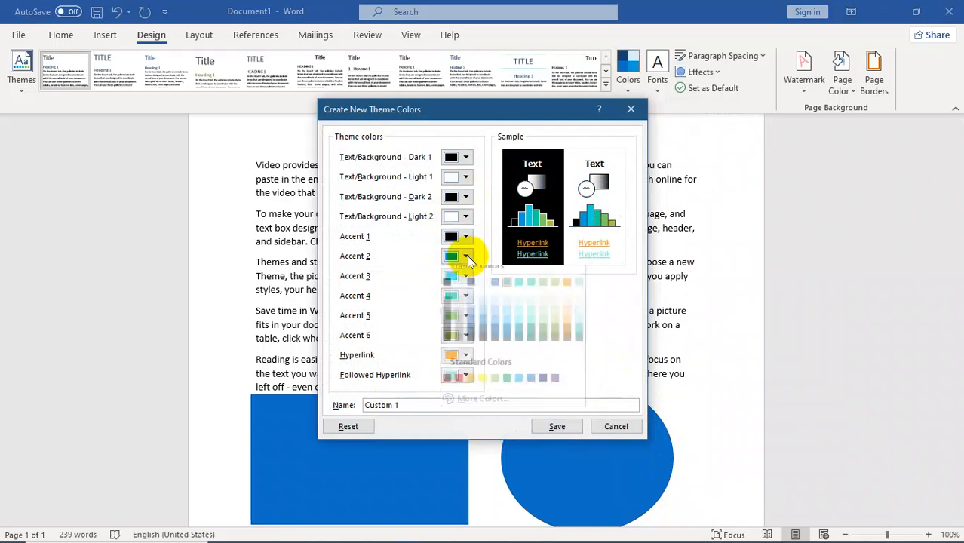
left_click(460, 294)
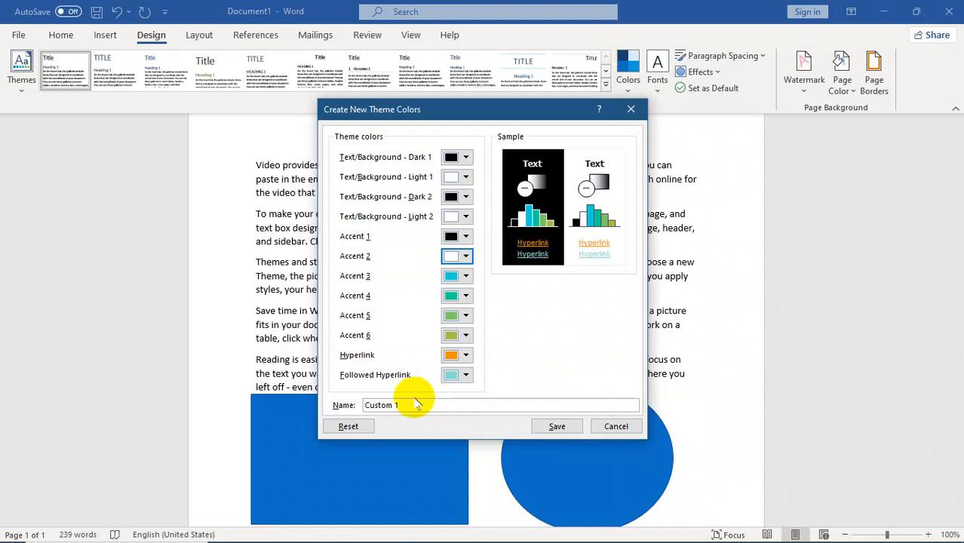
- Save the custom theme color set under a personal name and check the colors offered for the page background
left_click_drag(405, 405, 285, 384)
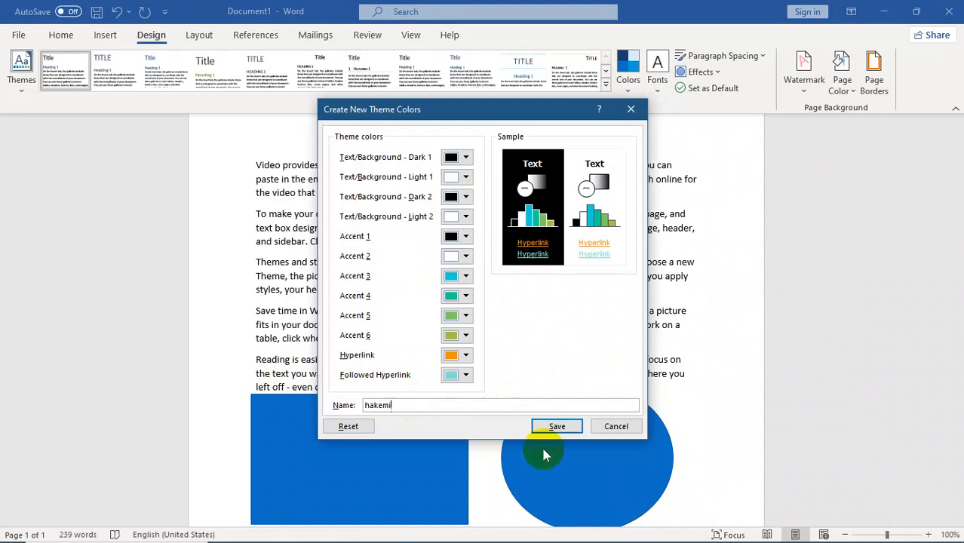
left_click(557, 427)
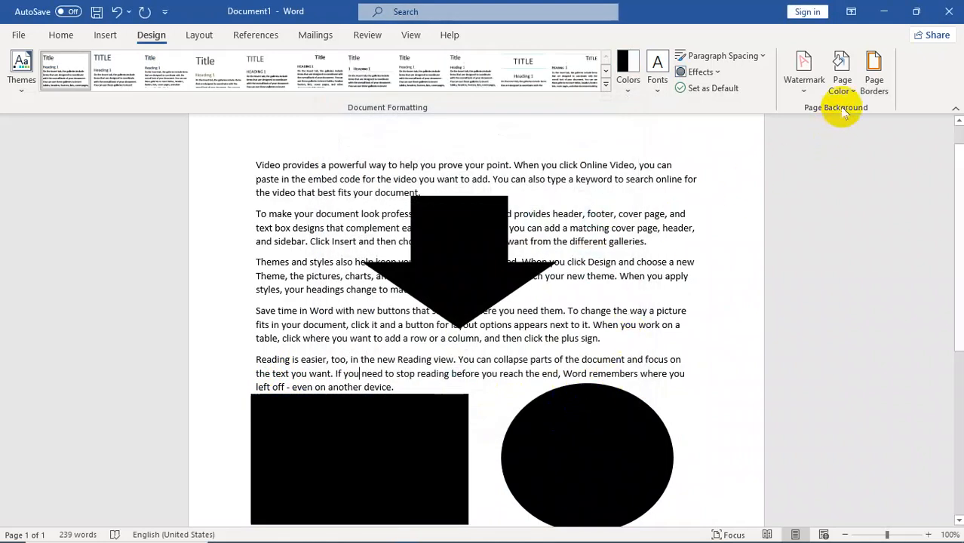
left_click(843, 83)
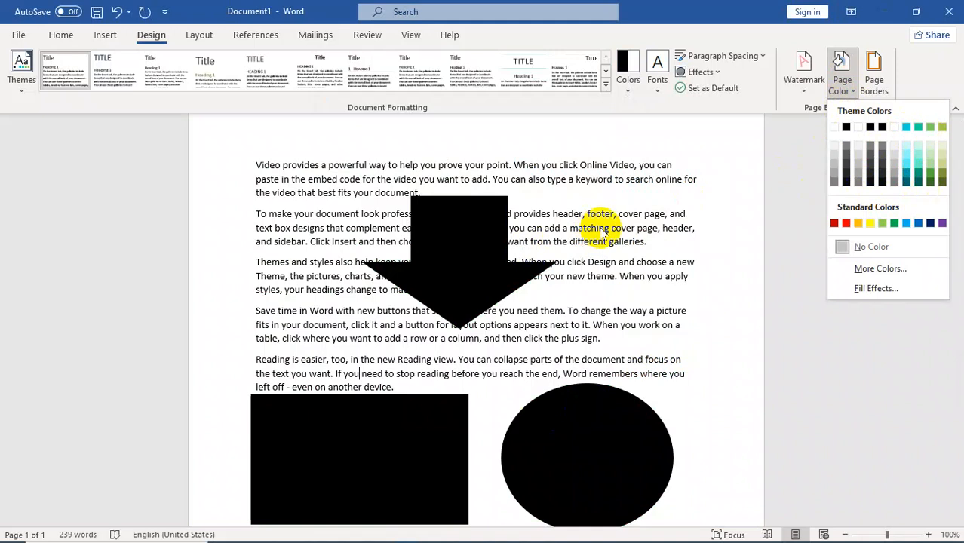
left_click(603, 233)
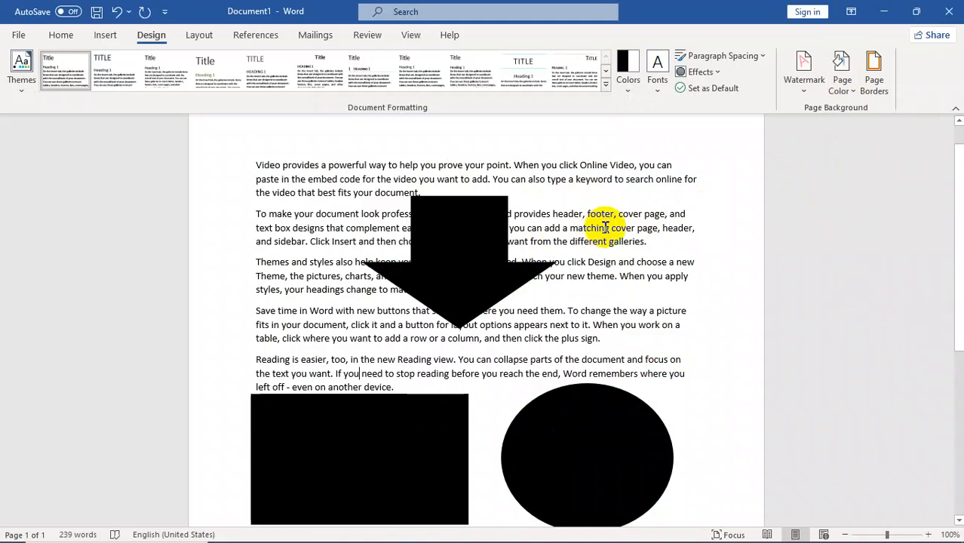
- Try the Yellow theme colors on the document's shapes
left_click(629, 82)
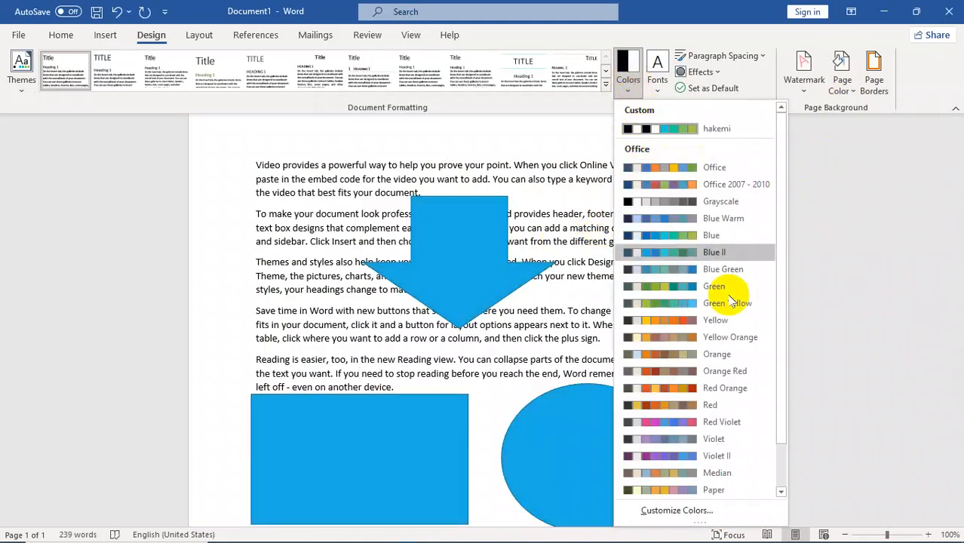
left_click(675, 320)
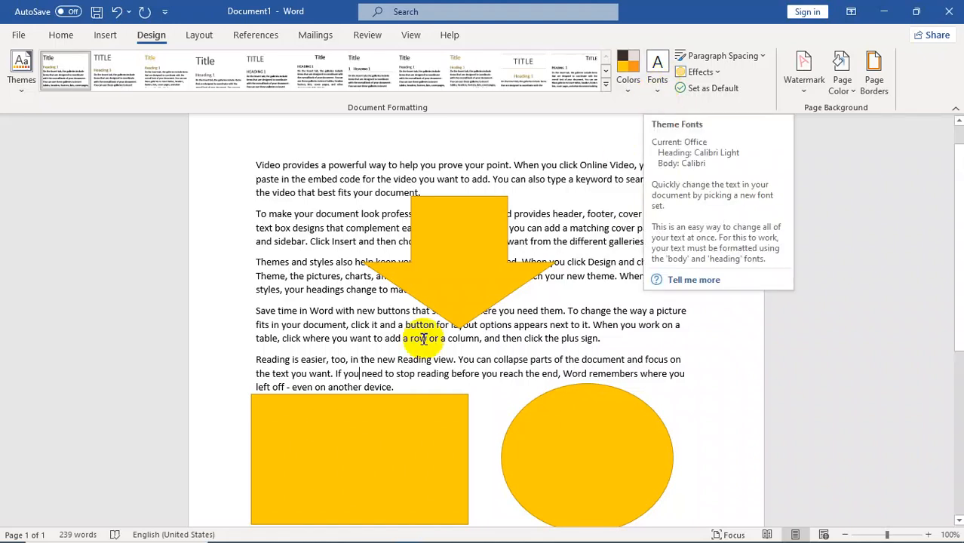
left_click_drag(286, 194, 479, 339)
left_click(237, 209)
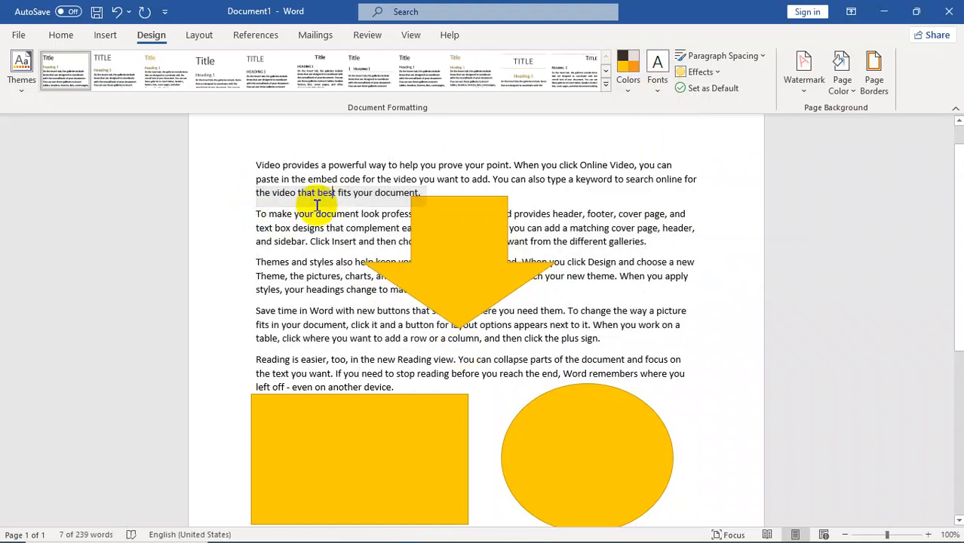
- Try the Arial theme fonts on the document, and settle on the Calibri-Cambria font set
left_click(658, 83)
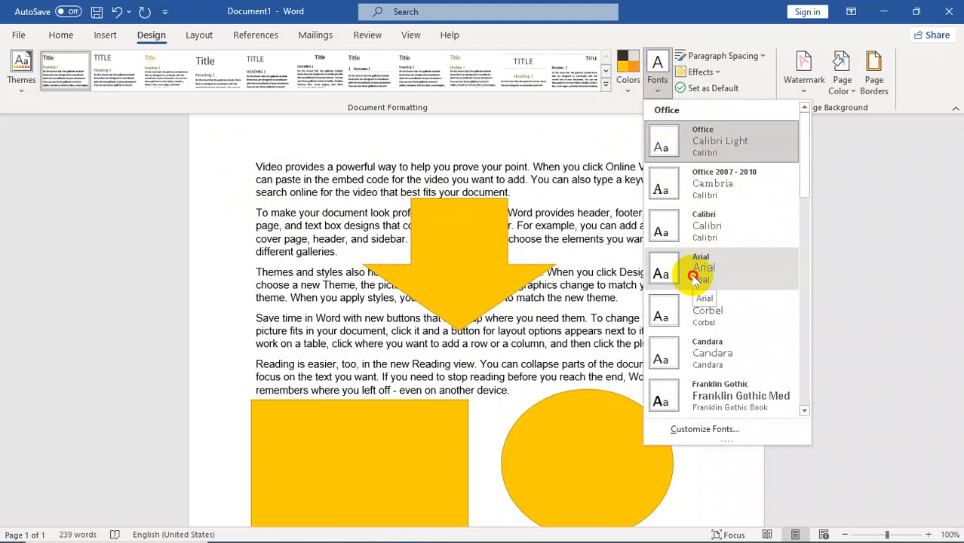
left_click(692, 277)
left_click(657, 79)
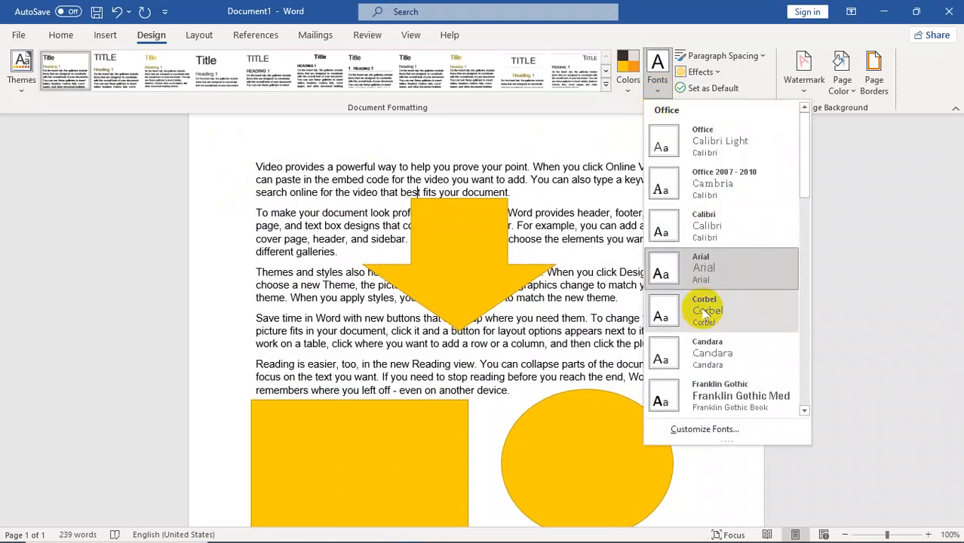
left_click_drag(800, 144, 802, 279)
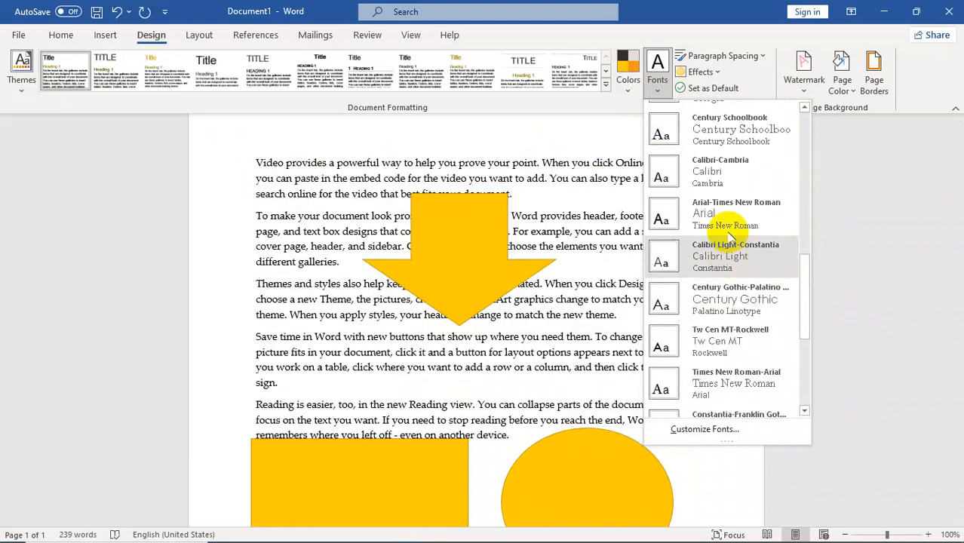
left_click(731, 171)
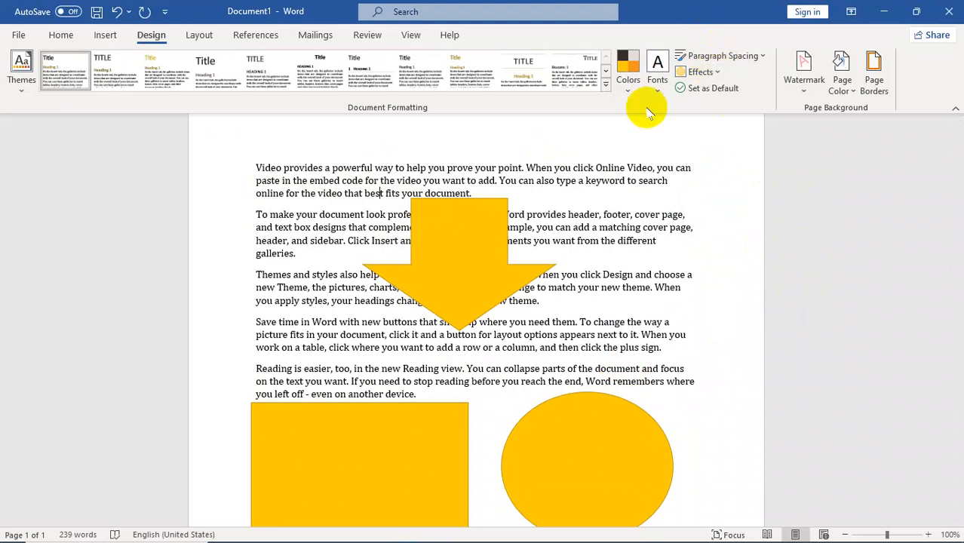
- Apply the Office theme colors to the document
left_click(626, 75)
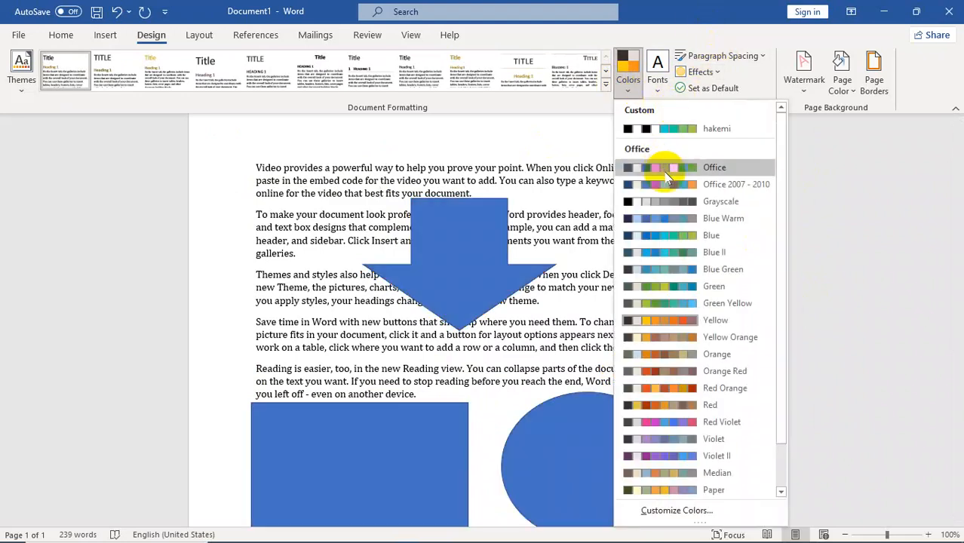
left_click(667, 175)
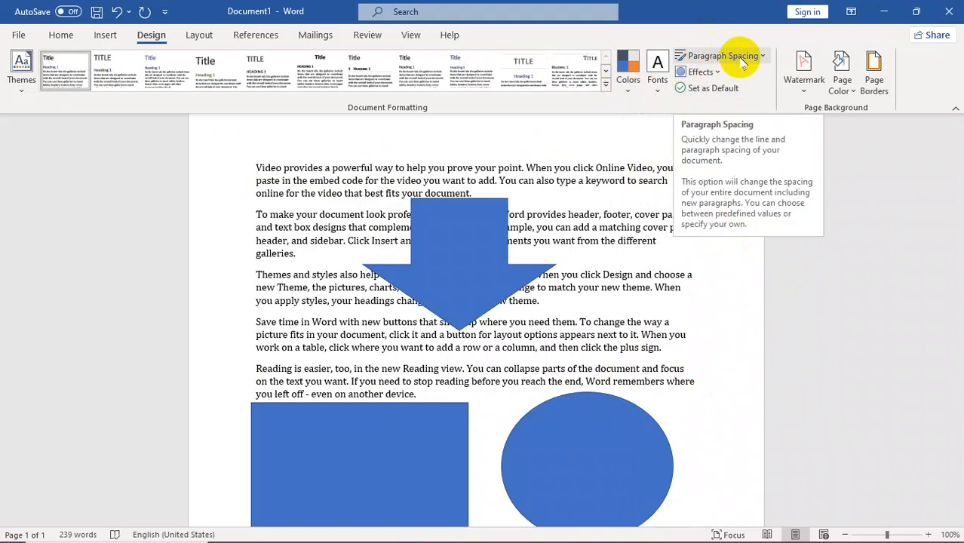
left_click(382, 193)
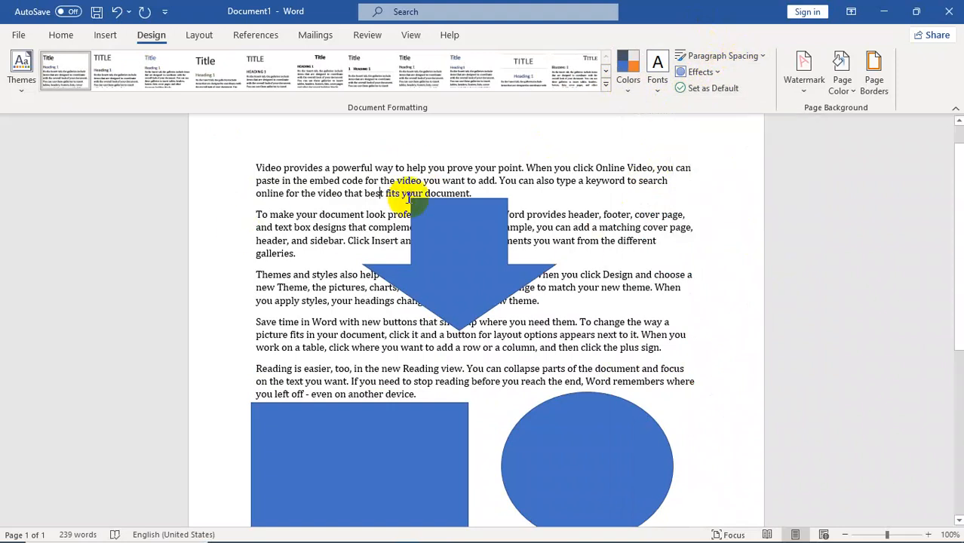
- Preview the built-in paragraph spacing options and the theme effects on the document without applying any
left_click(762, 57)
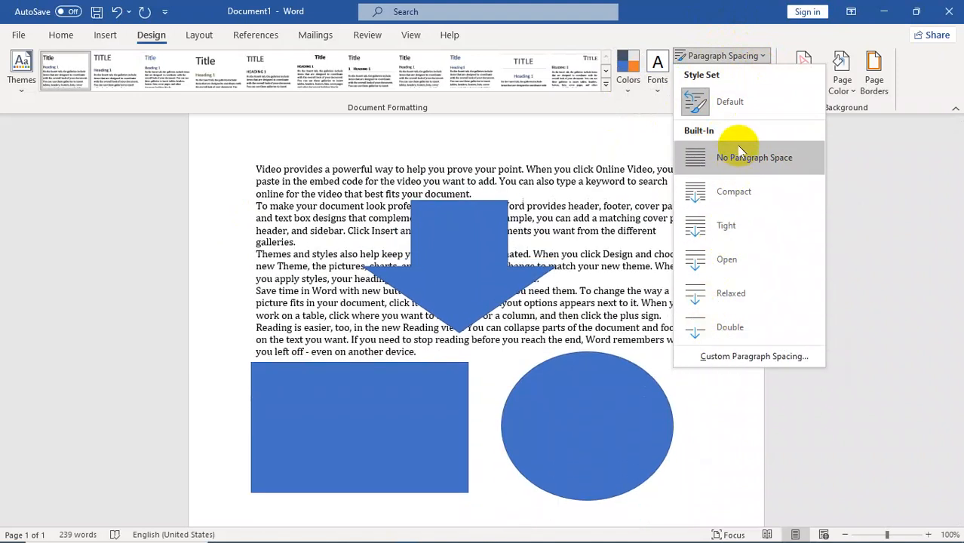
left_click(643, 127)
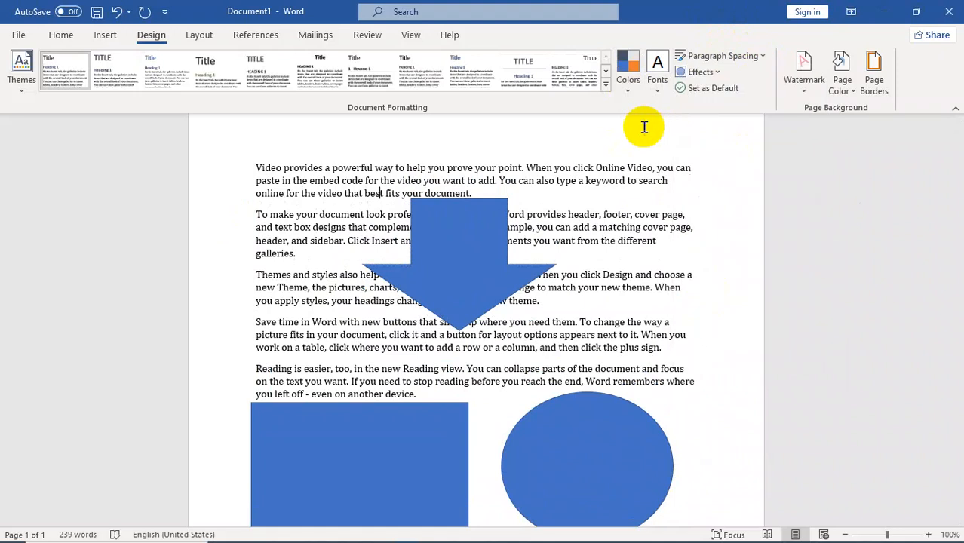
left_click(718, 71)
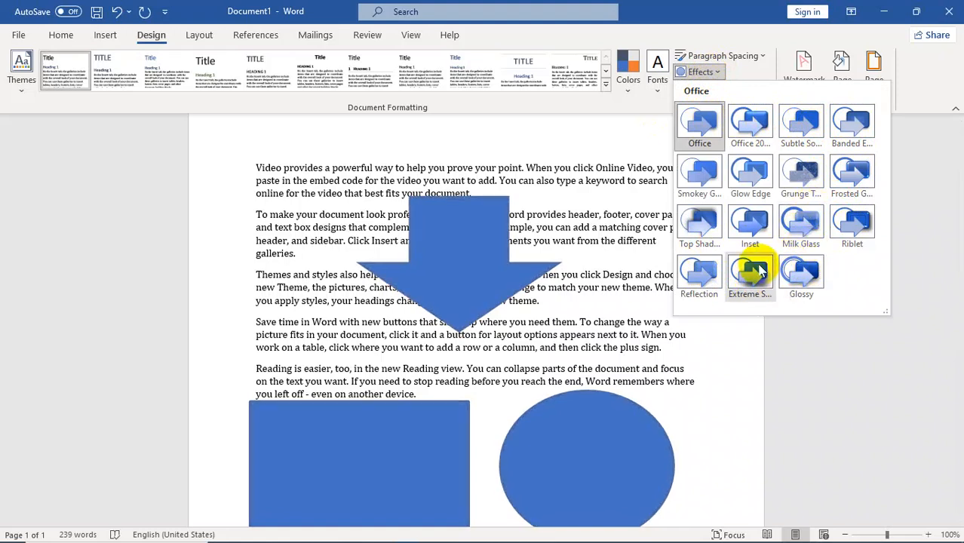
left_click(703, 337)
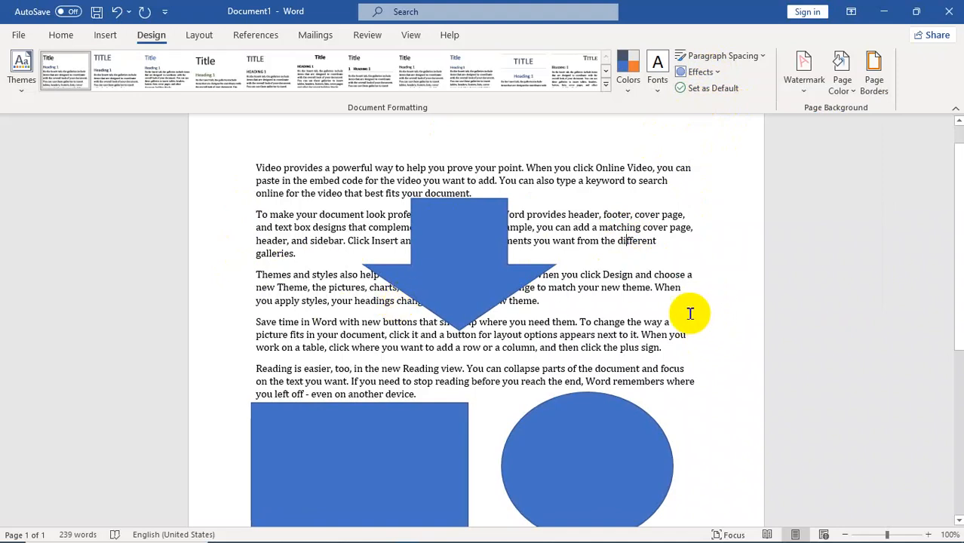
- Set the current style set and theme as the default for all new blank documents
left_click(701, 91)
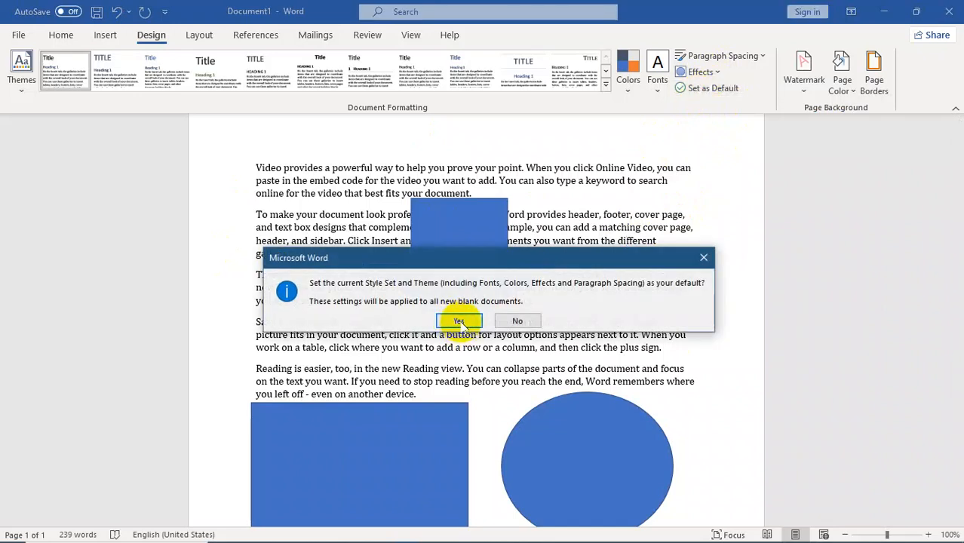
left_click(460, 321)
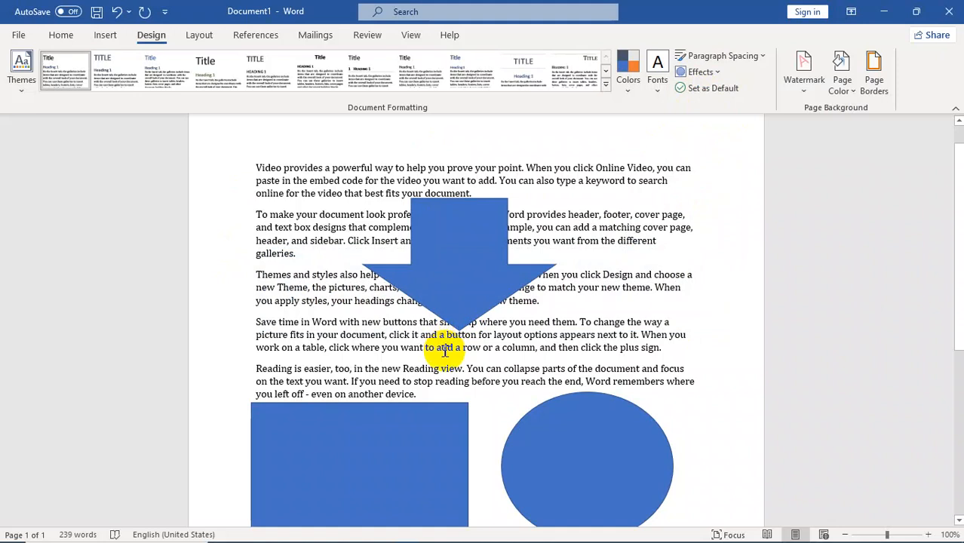
left_click_drag(452, 347, 254, 166)
left_click(254, 167)
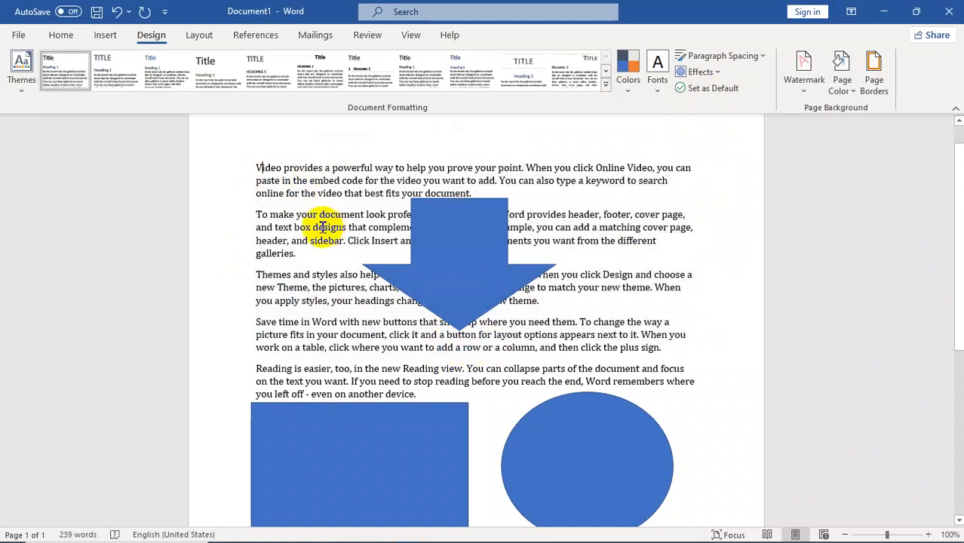
triple_click(279, 166)
left_click(556, 348)
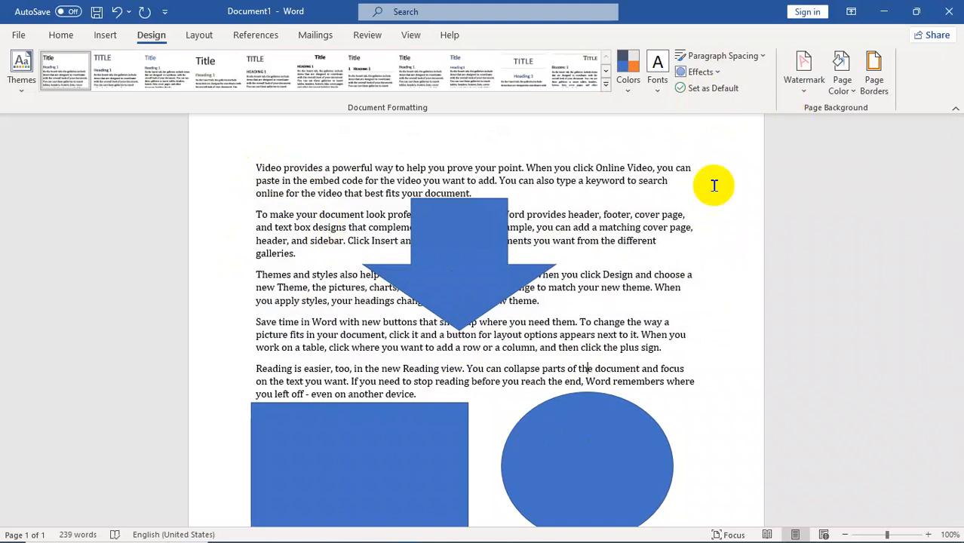
- Delete the arrow, the circle and the rectangle from the page, keeping only the text
left_click(447, 255)
key("Delete")
left_click(549, 441)
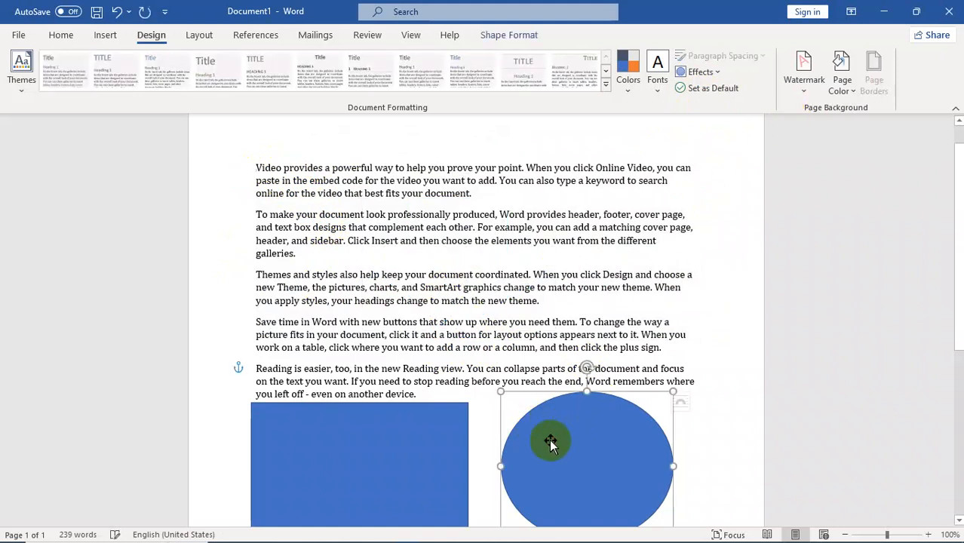
key("Delete")
left_click(372, 466)
key("Delete")
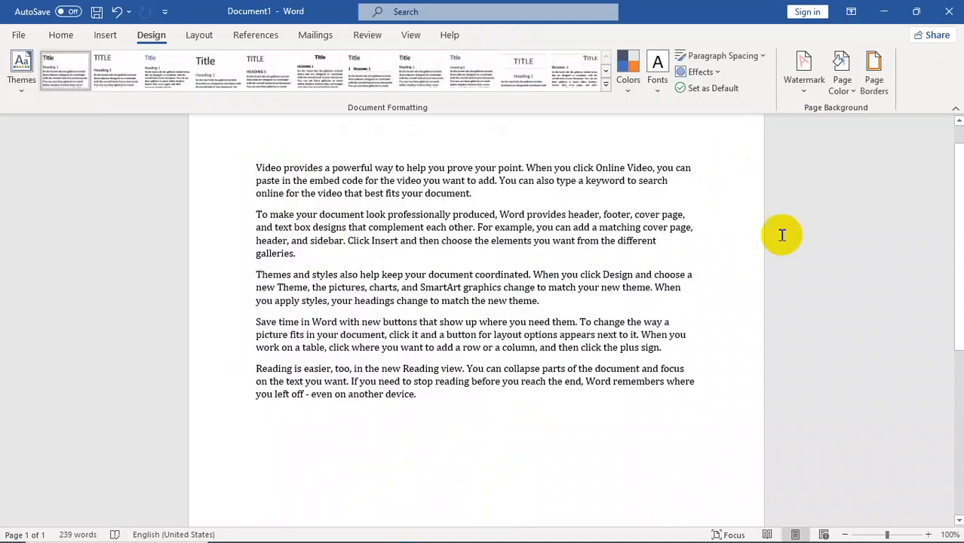
left_click_drag(588, 457, 221, 209)
left_click(498, 438)
- Add the built-in DO NOT COPY 1 watermark to the page and look over its placement behind the text
left_click(803, 75)
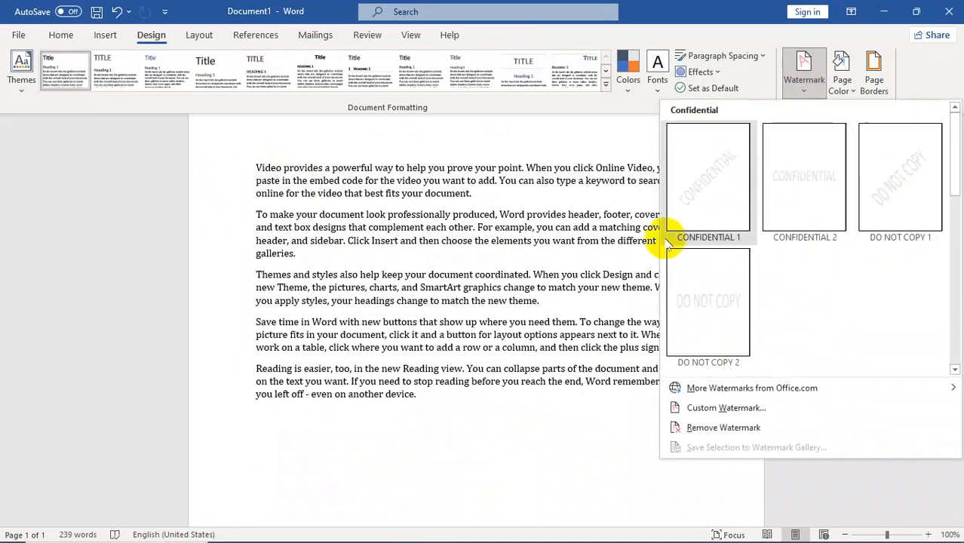
left_click_drag(955, 172, 955, 249)
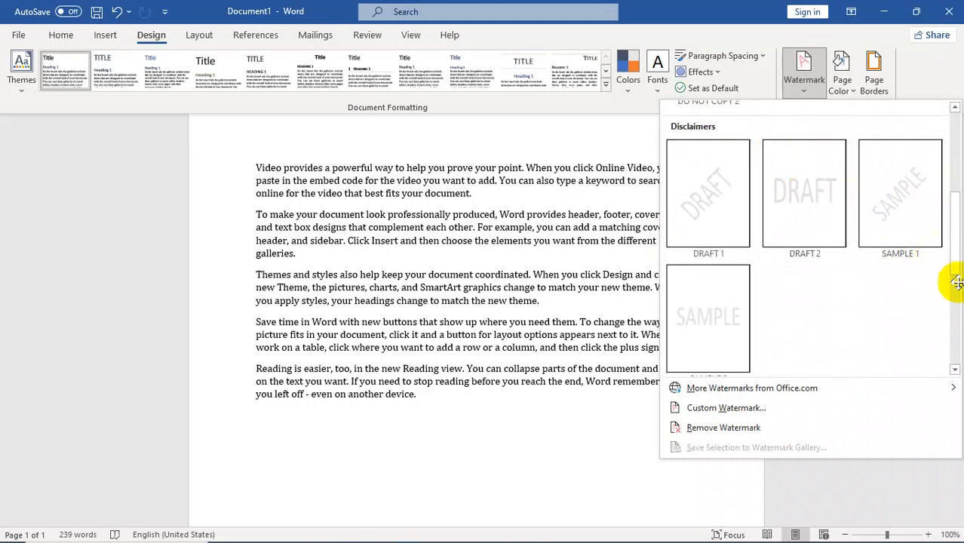
left_click_drag(951, 270, 953, 185)
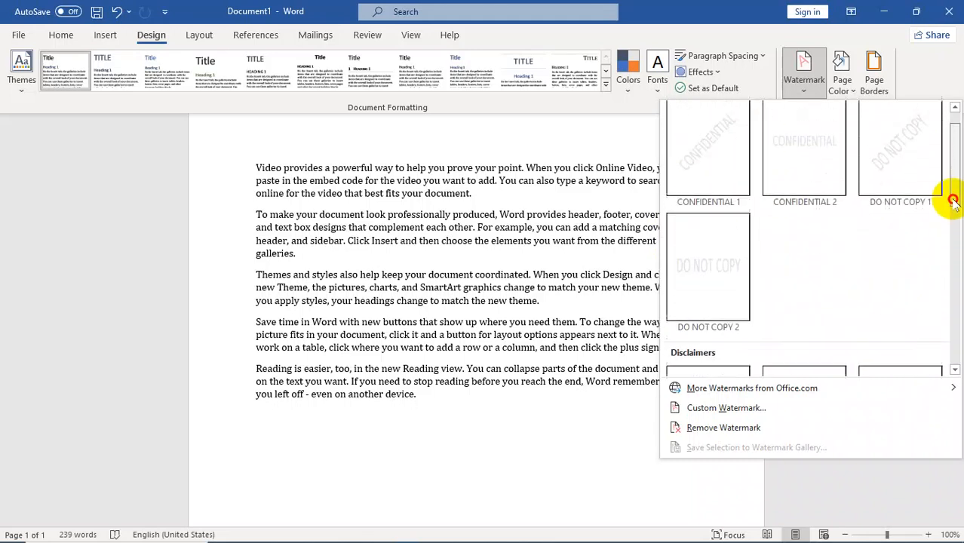
left_click(895, 175)
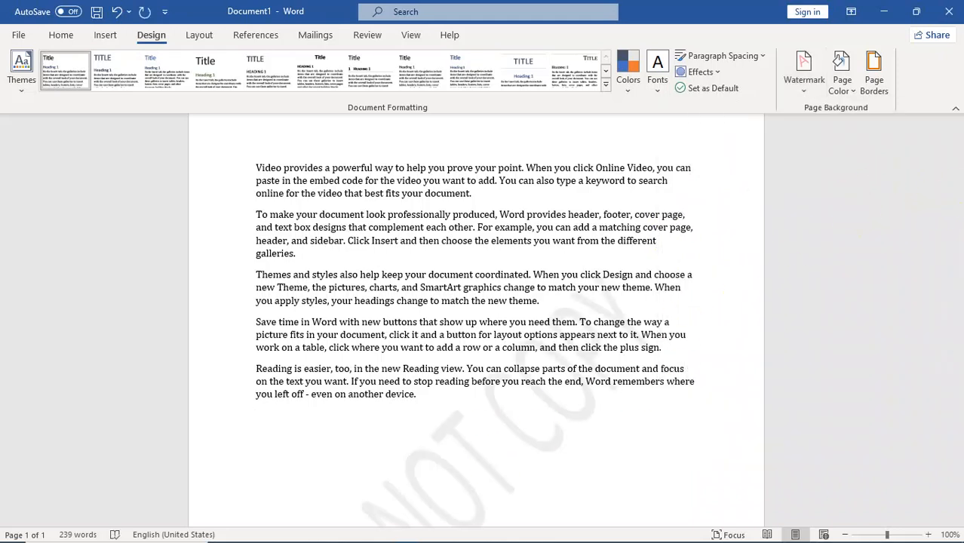
scroll(943, 280, "down", 3)
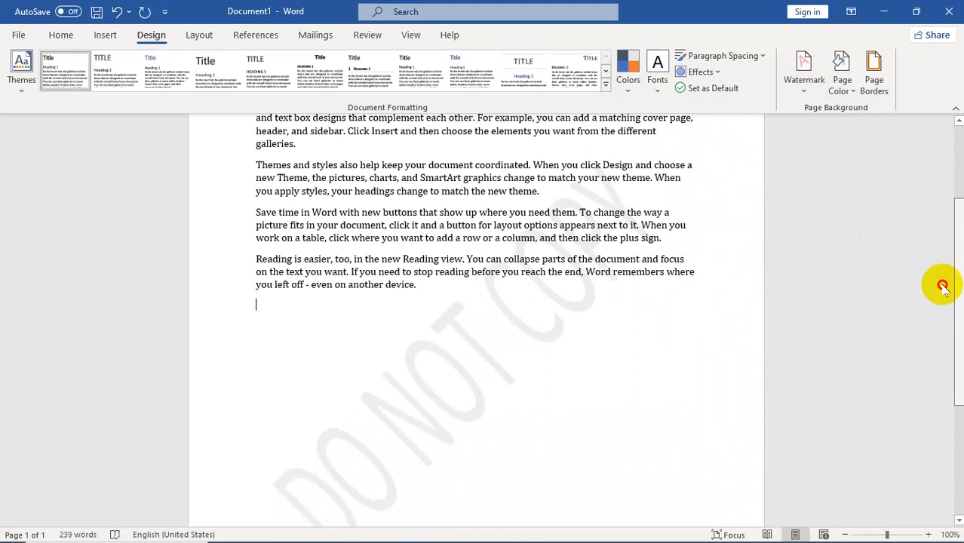
scroll(943, 285, "up", 2)
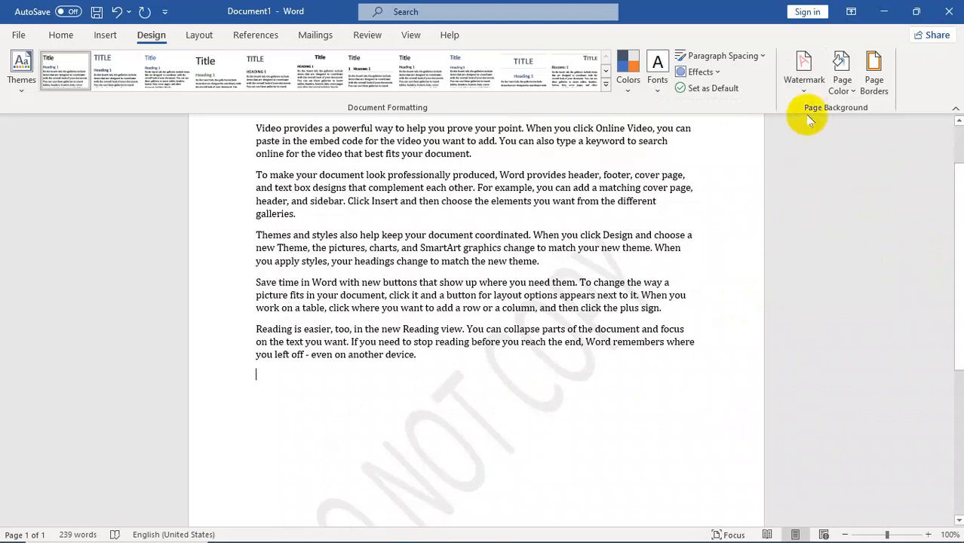
- Start a custom text watermark and replace its text with "Wrtier" followed by the writer's full name
left_click(804, 75)
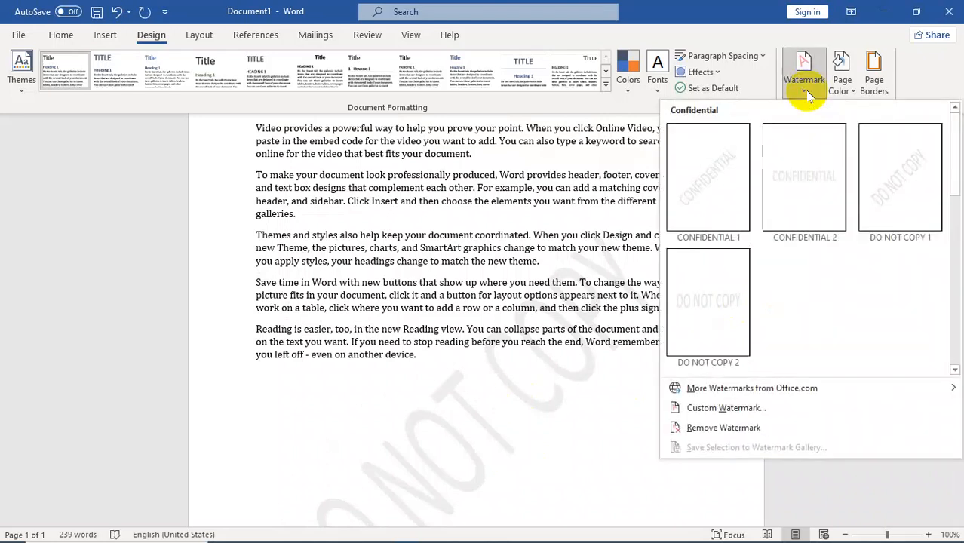
left_click(701, 411)
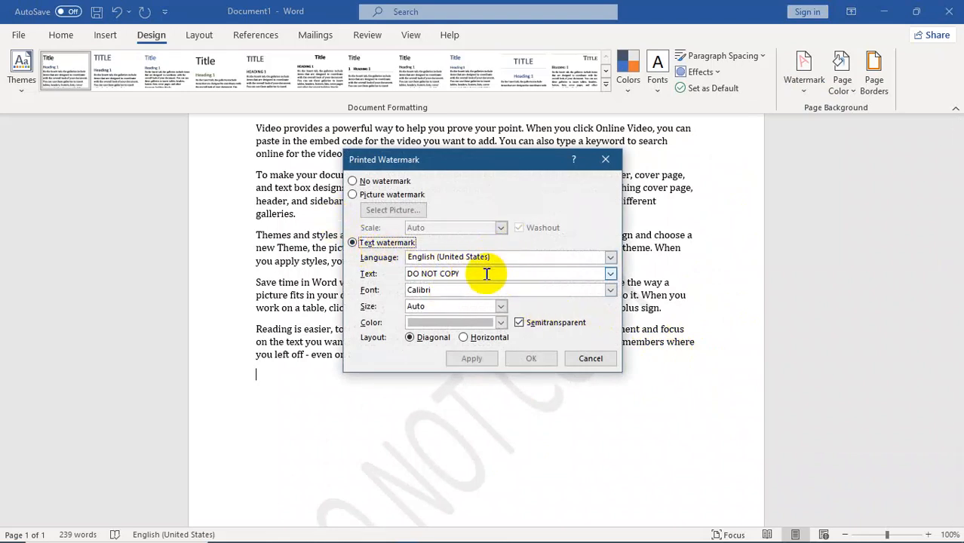
left_click_drag(478, 271, 369, 270)
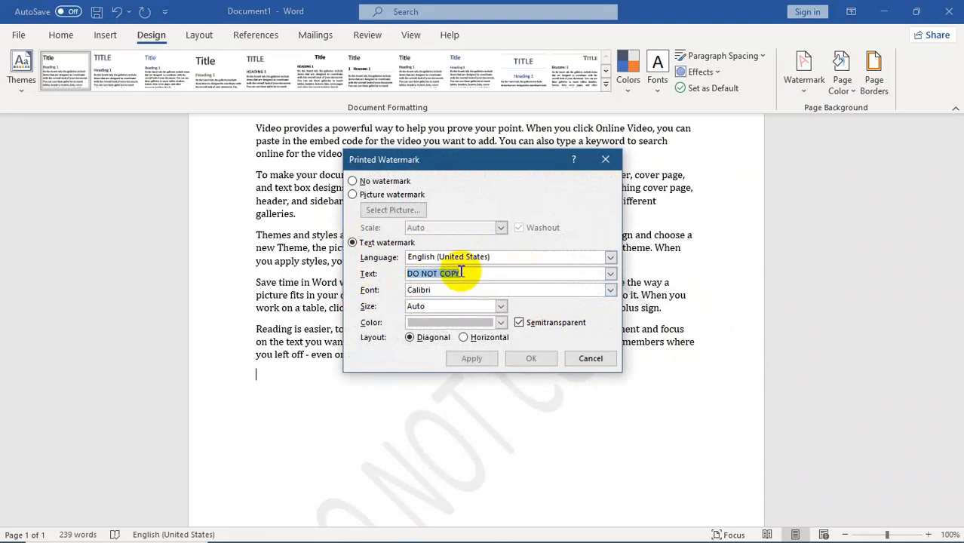
type("W")
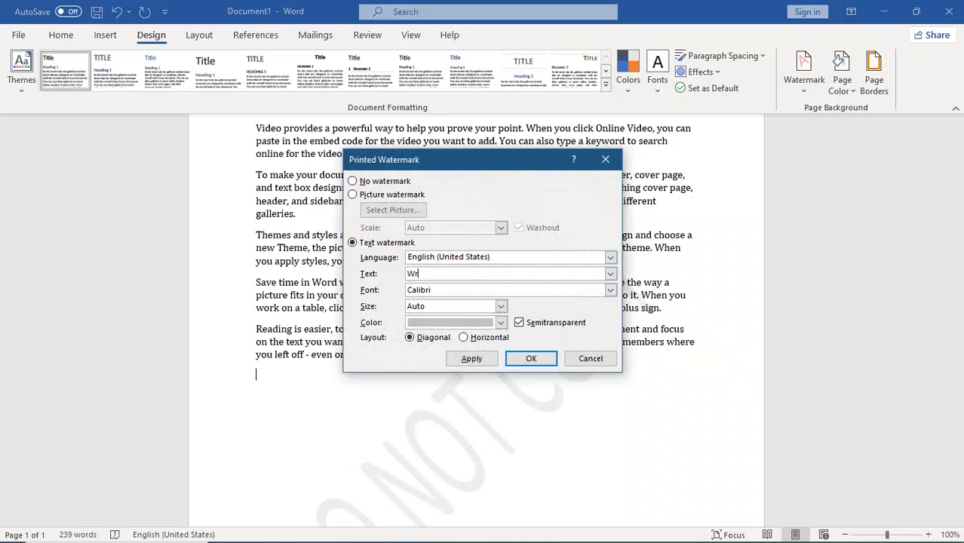
type("rtier")
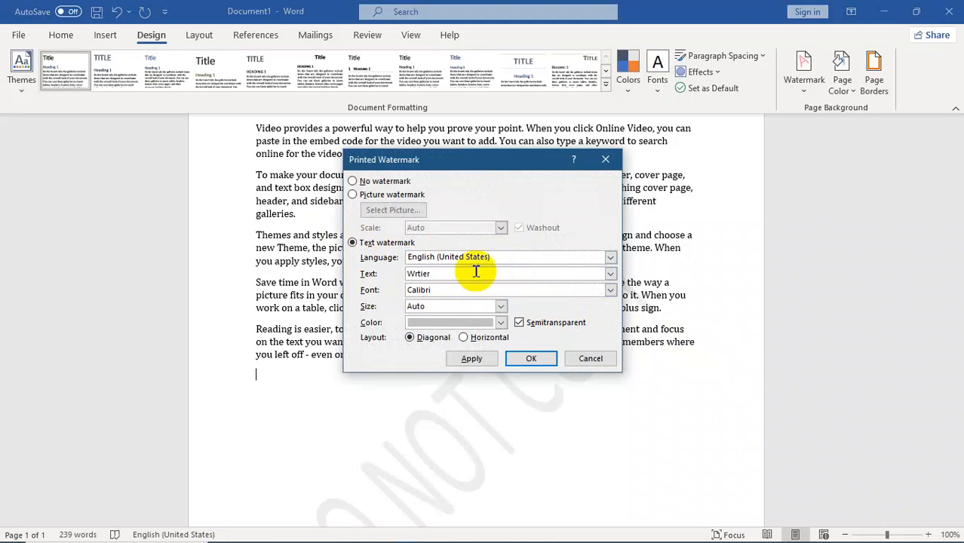
type(" FAZA")
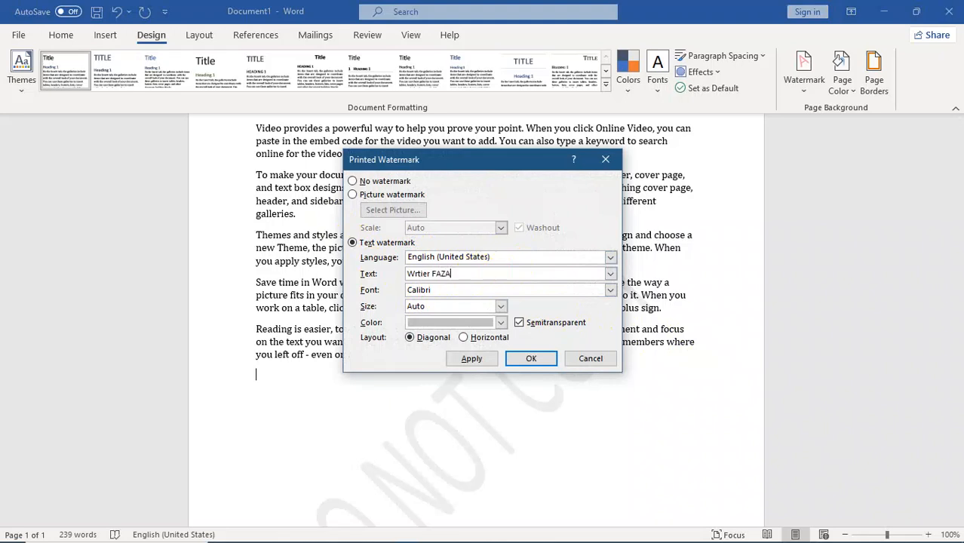
key("BackSpace")
key("BackSpace")
key("BackSpace")
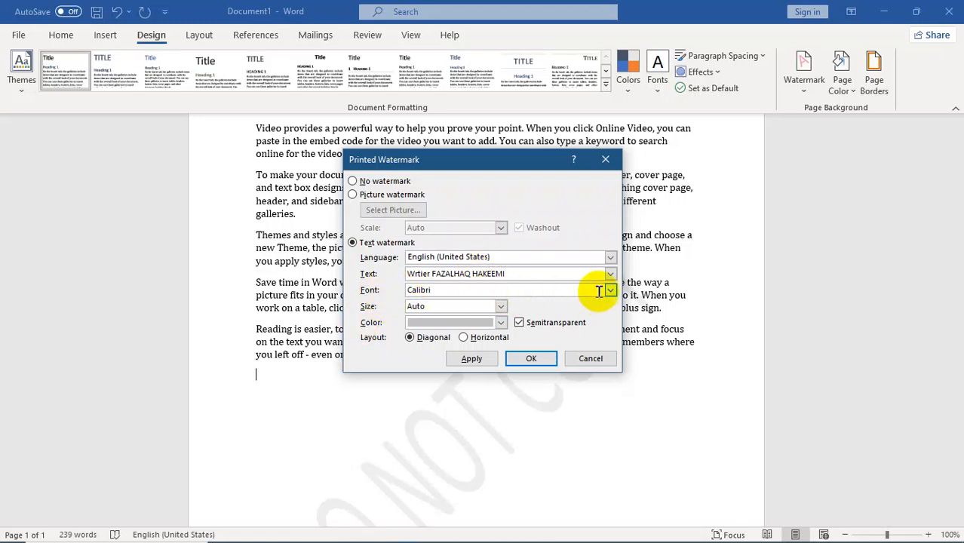
- Set the font of the custom watermark text to Times New Roman
key("Tab")
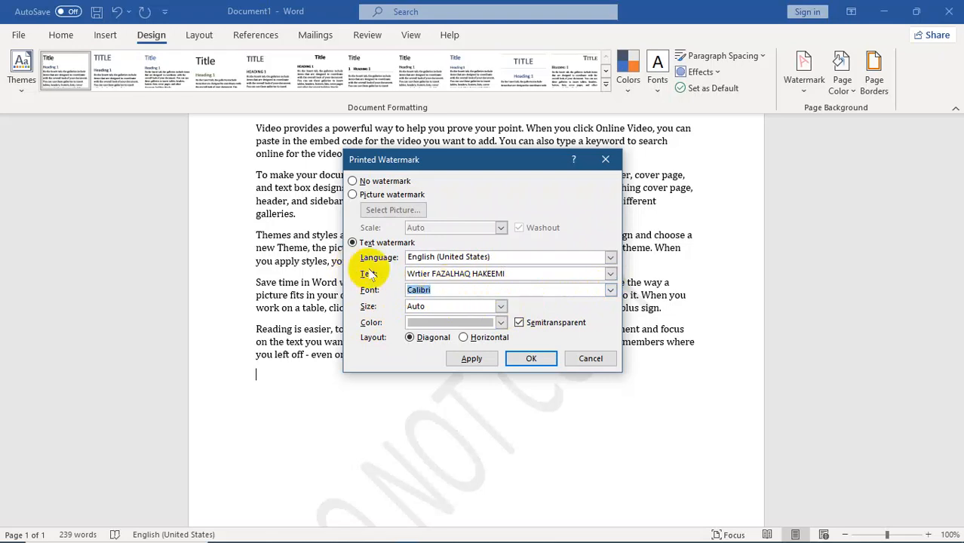
type("TIME")
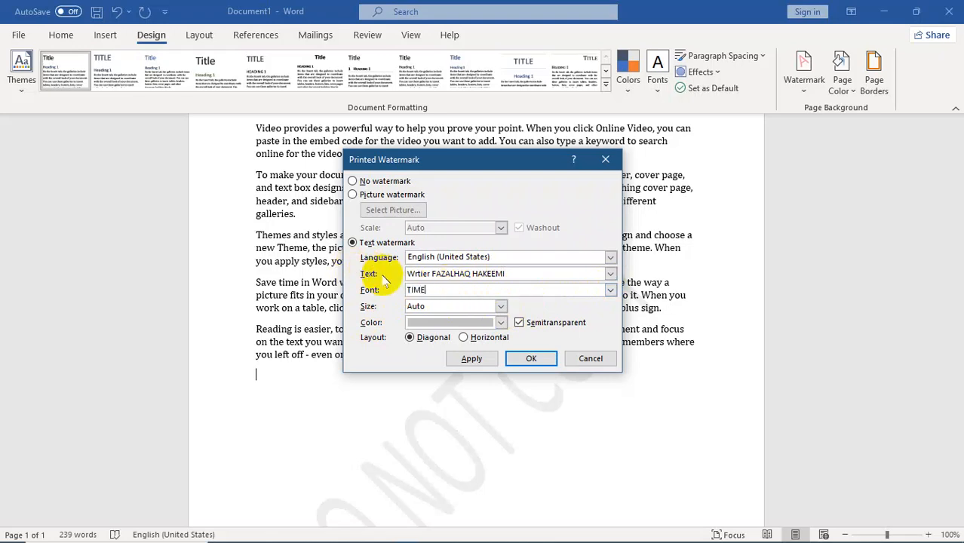
key("BackSpace")
key("BackSpace")
key("BackSpace")
key("BackSpace")
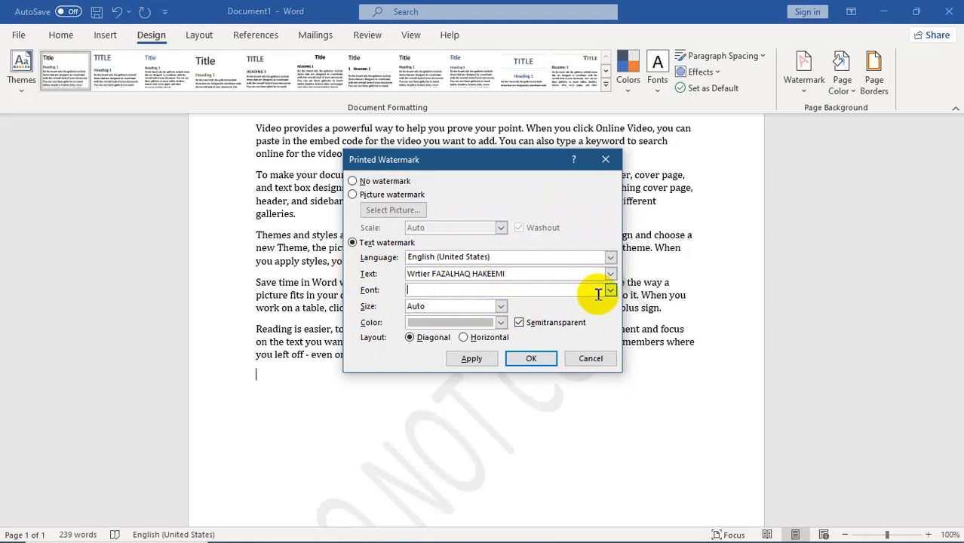
left_click(610, 290)
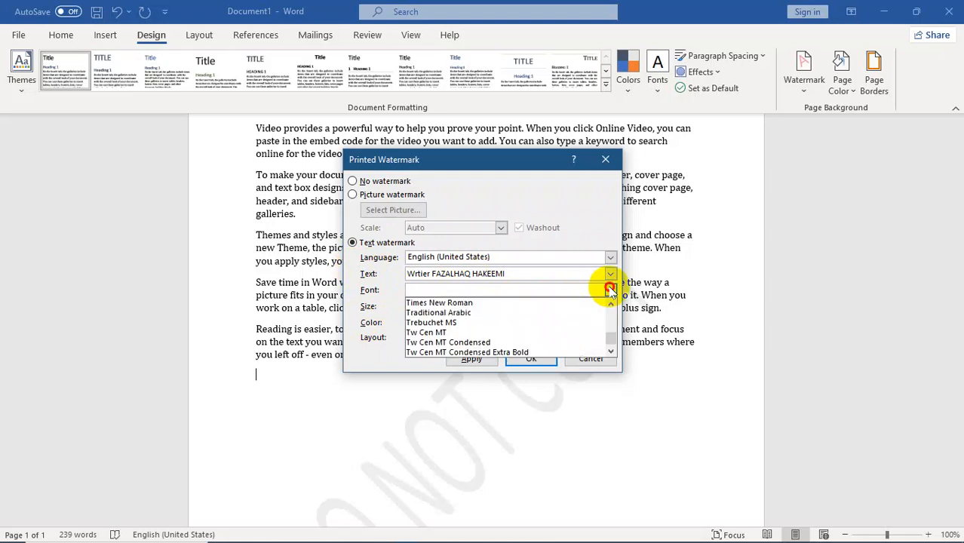
left_click(460, 303)
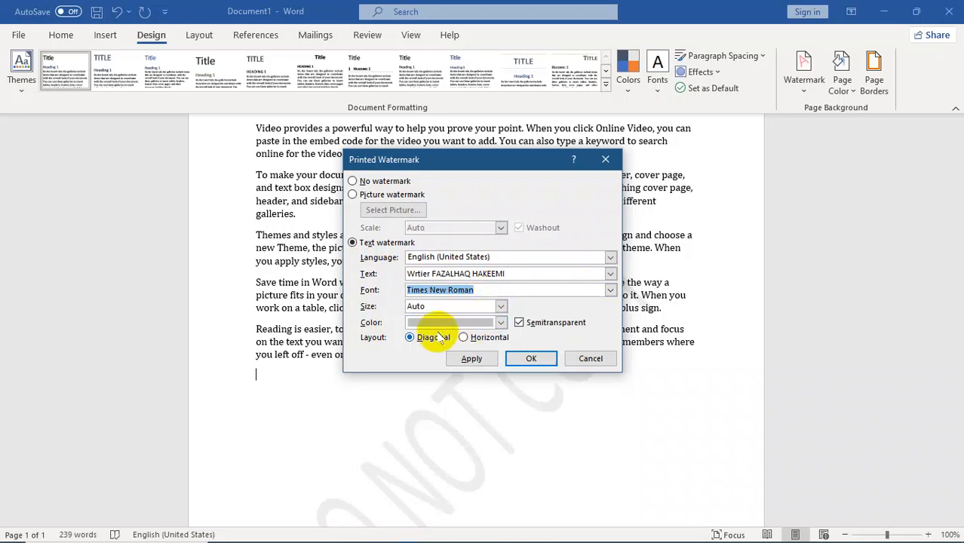
- Keep the watermark size on Auto, color its text with the red standard color, and apply it to the page
left_click(501, 306)
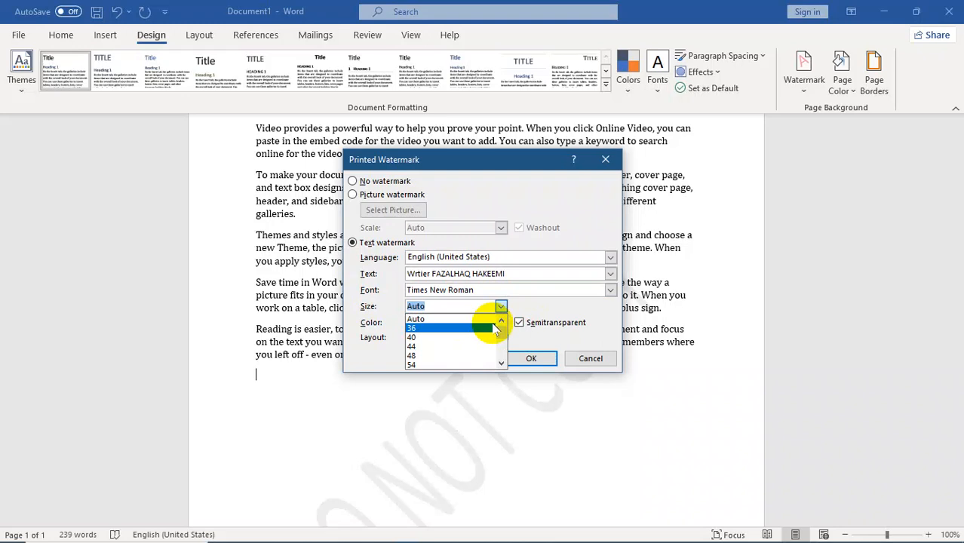
left_click_drag(503, 336, 494, 360)
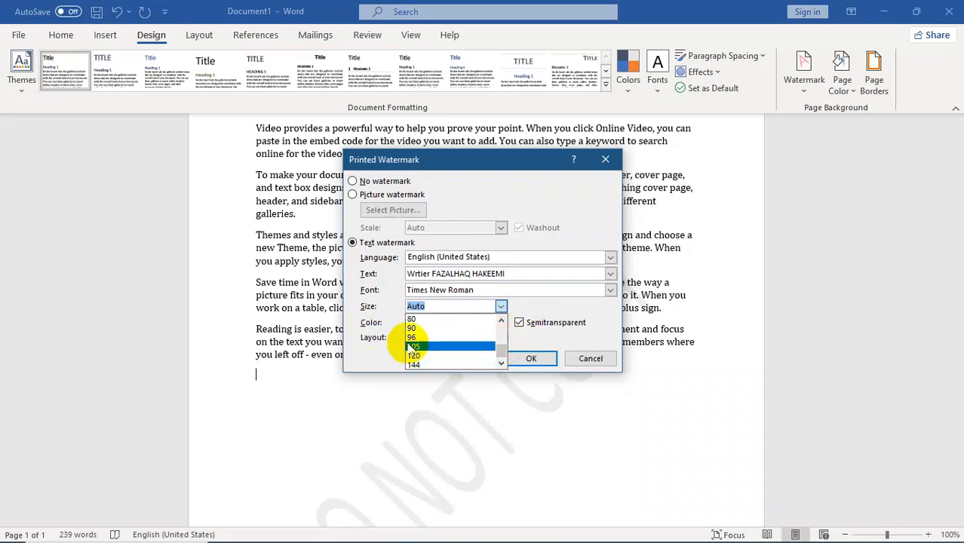
left_click(511, 306)
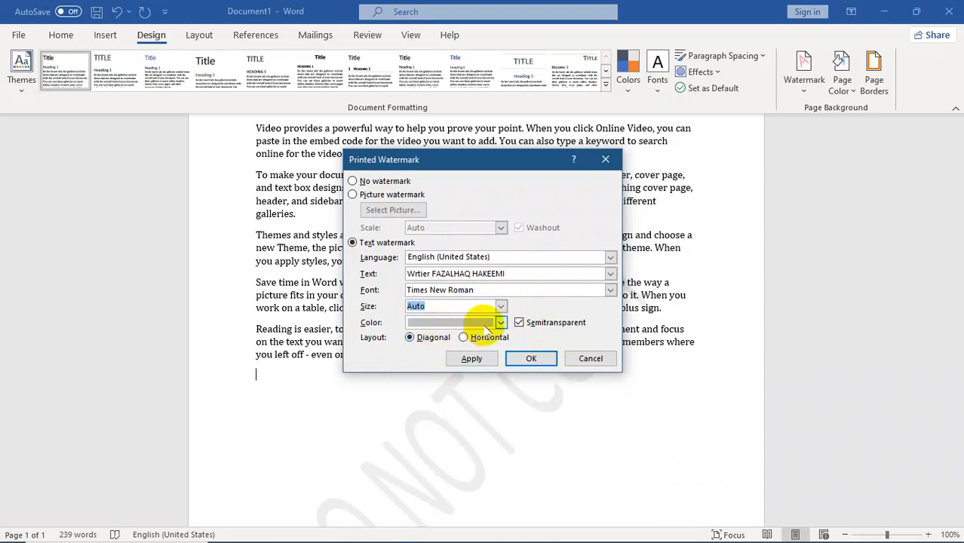
left_click(500, 322)
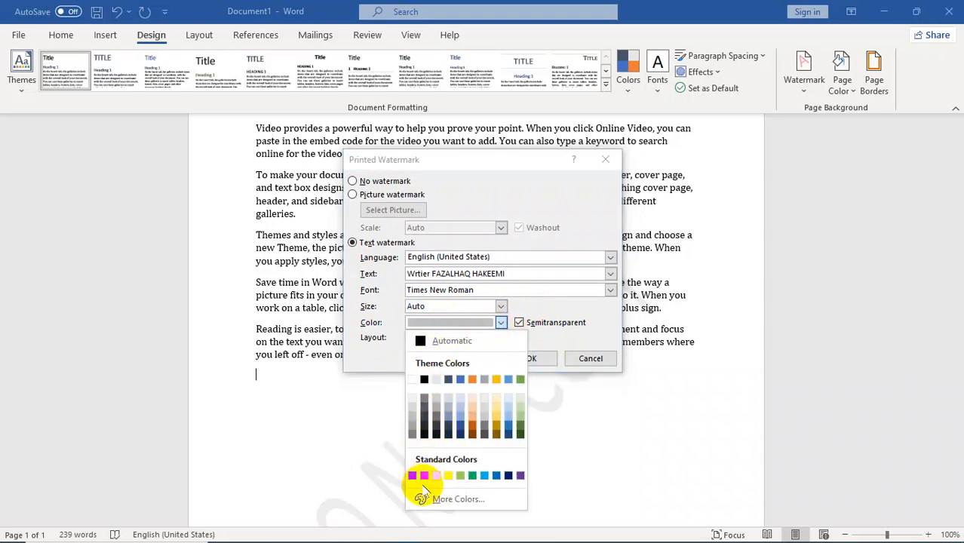
left_click(412, 475)
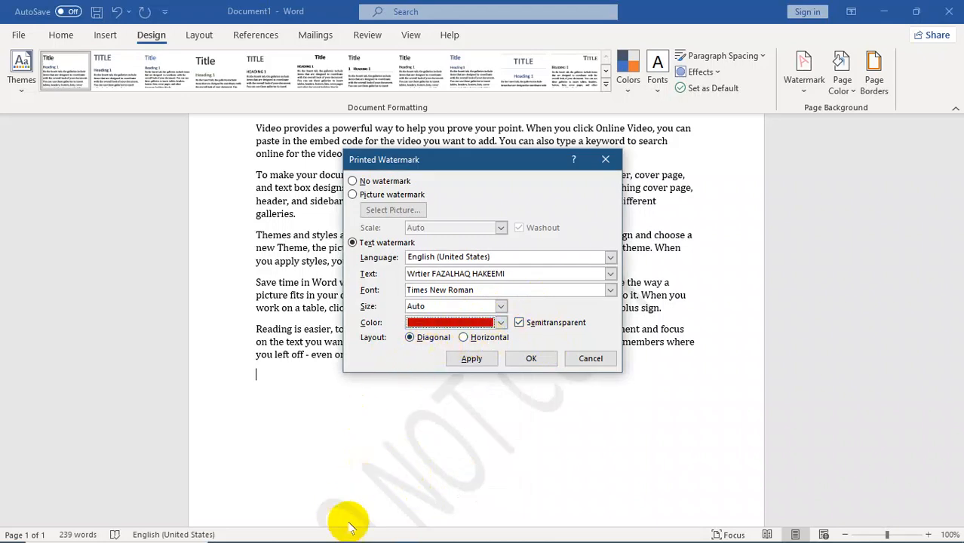
left_click(470, 359)
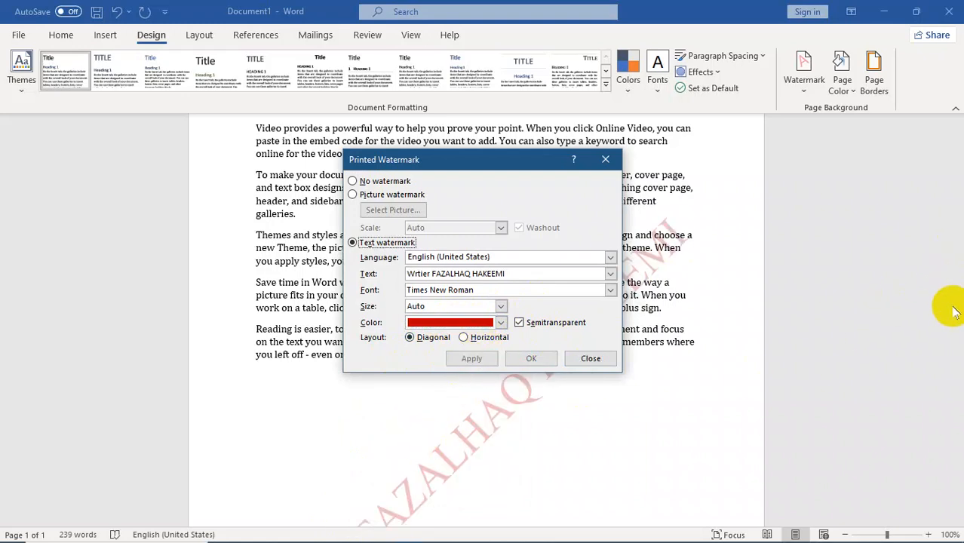
- Try the horizontal layout on the text watermark and set it back to diagonal, with the page kept in view
left_click_drag(455, 159, 302, 95)
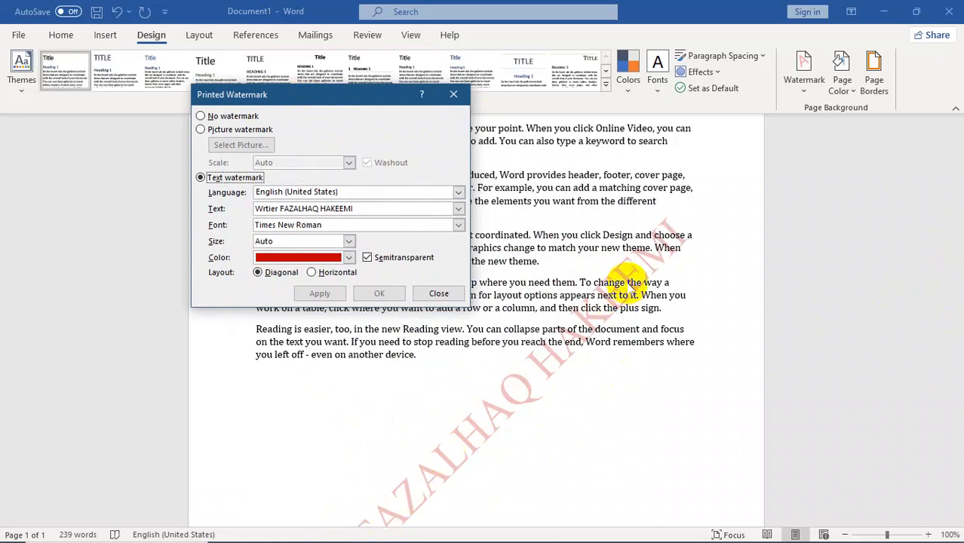
left_click(311, 272)
left_click(319, 293)
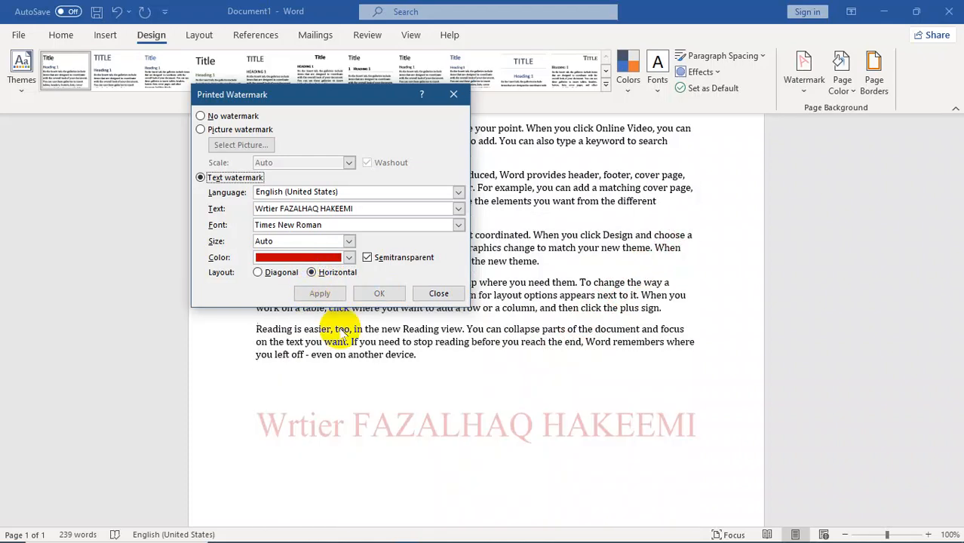
left_click(273, 273)
left_click(318, 293)
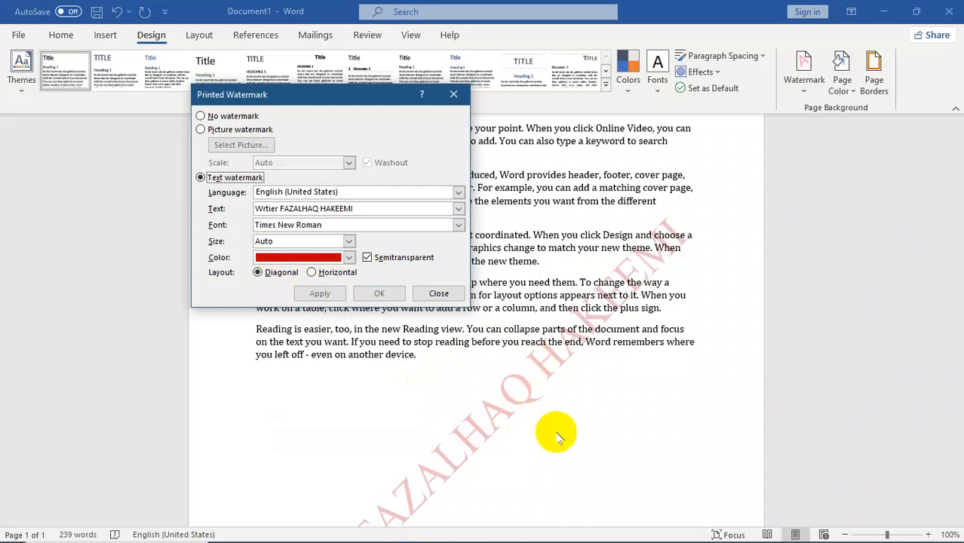
- Apply the watermark without semitransparency to compare its color strength, and make it semitransparent again
left_click(369, 259)
left_click(320, 293)
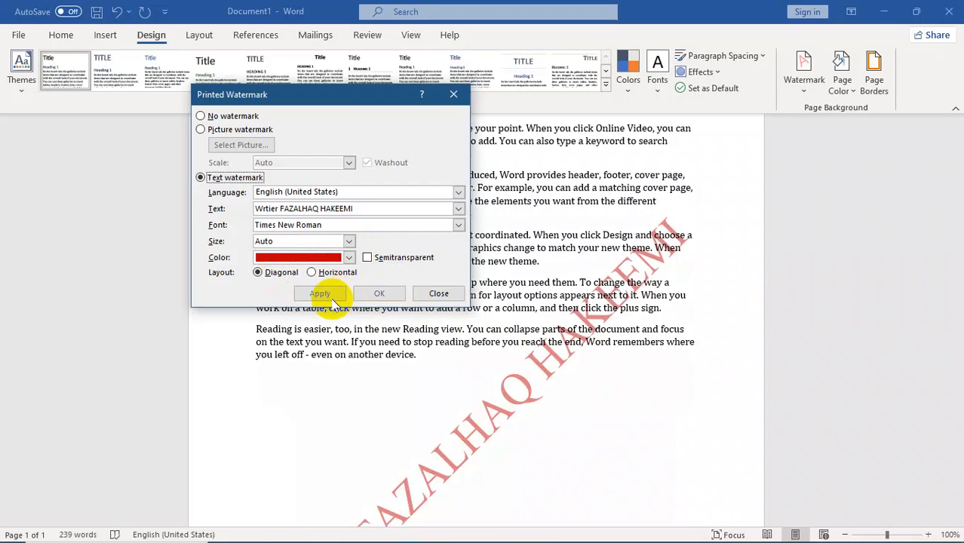
left_click(366, 258)
left_click(319, 293)
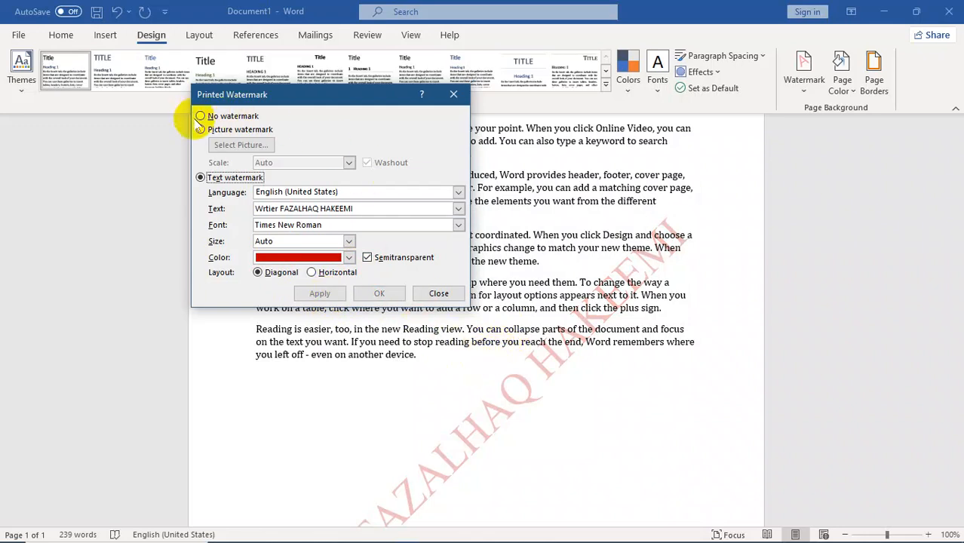
- Remove the text watermark from the page and switch the watermark type to a picture
left_click(201, 116)
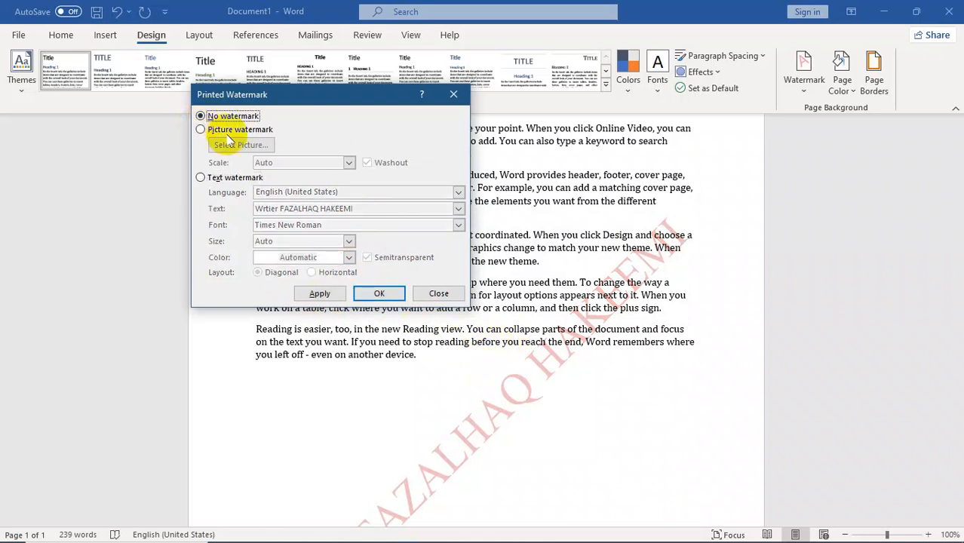
left_click(319, 293)
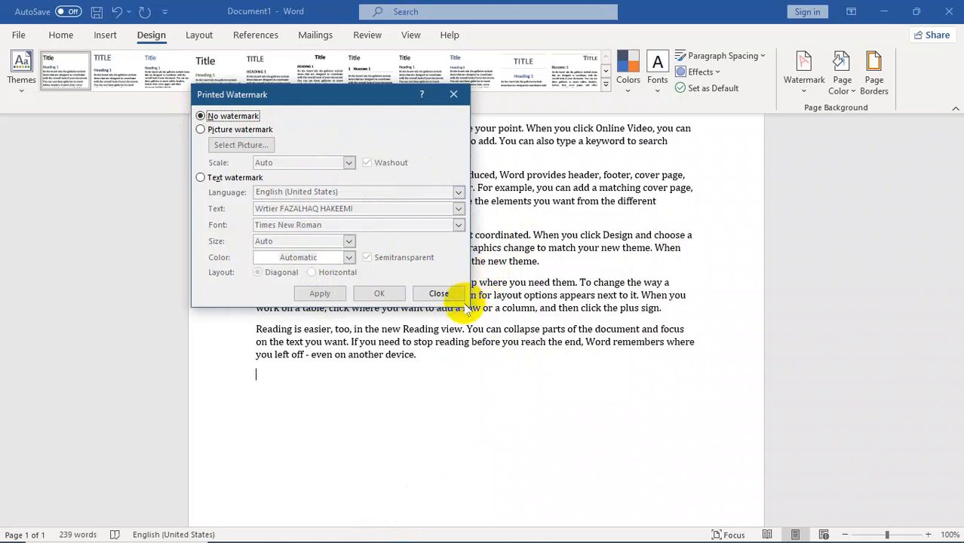
left_click(201, 130)
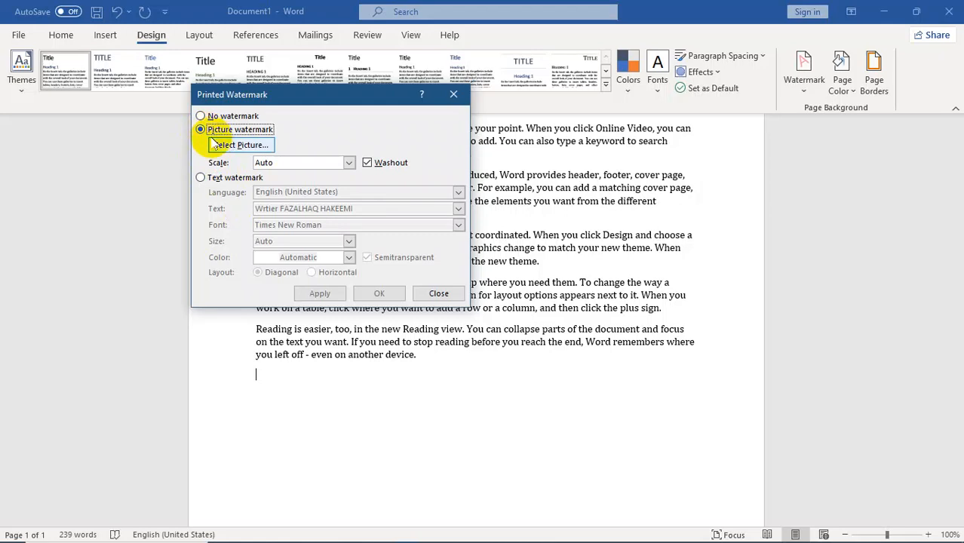
- Try to find a watermark picture with a Bing image search for IMARTA LOGO, and close the search window
left_click(248, 146)
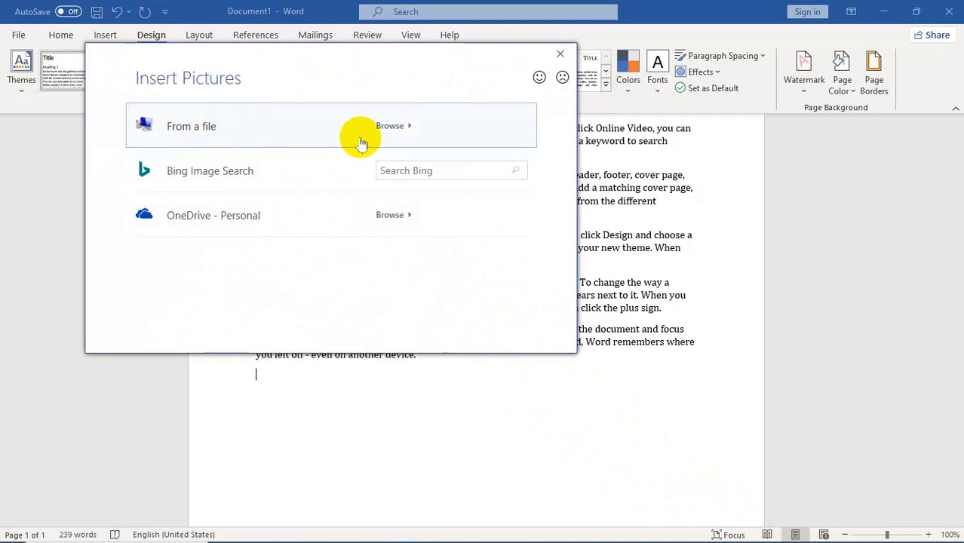
left_click(422, 170)
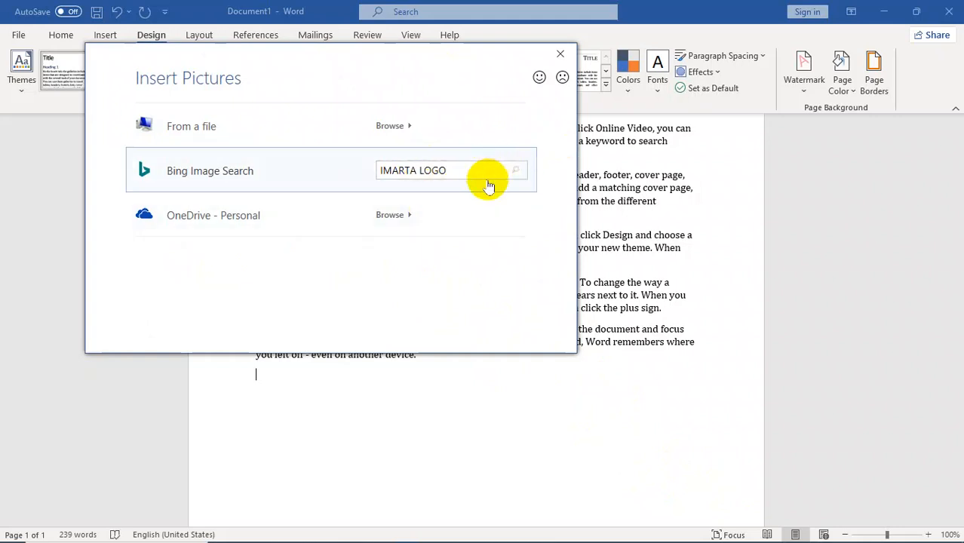
key("Return")
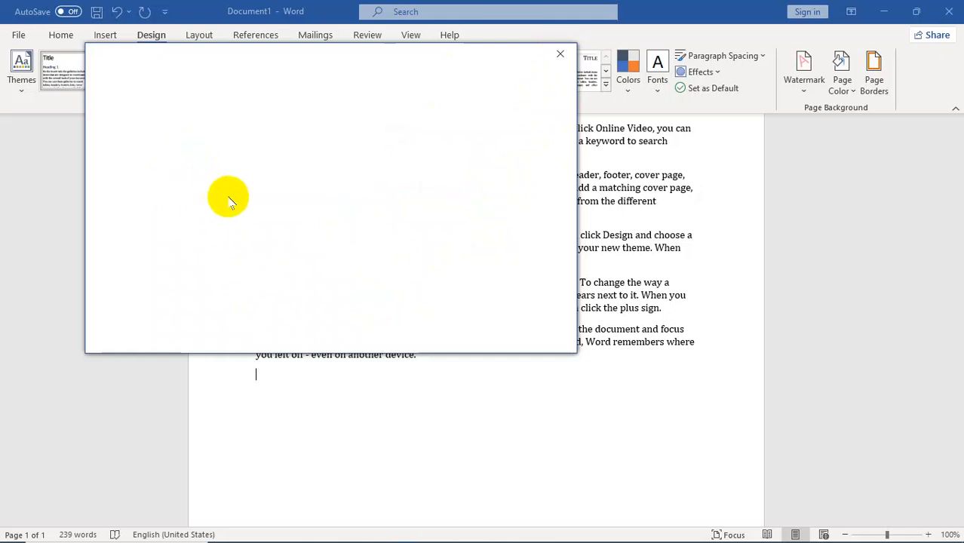
left_click_drag(313, 55, 465, 81)
left_click(834, 536)
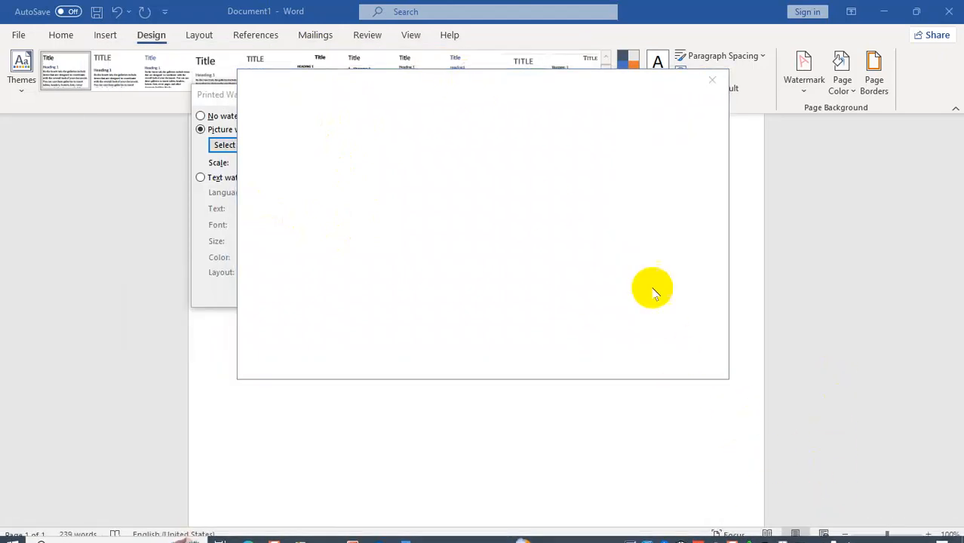
left_click_drag(409, 80, 370, 70)
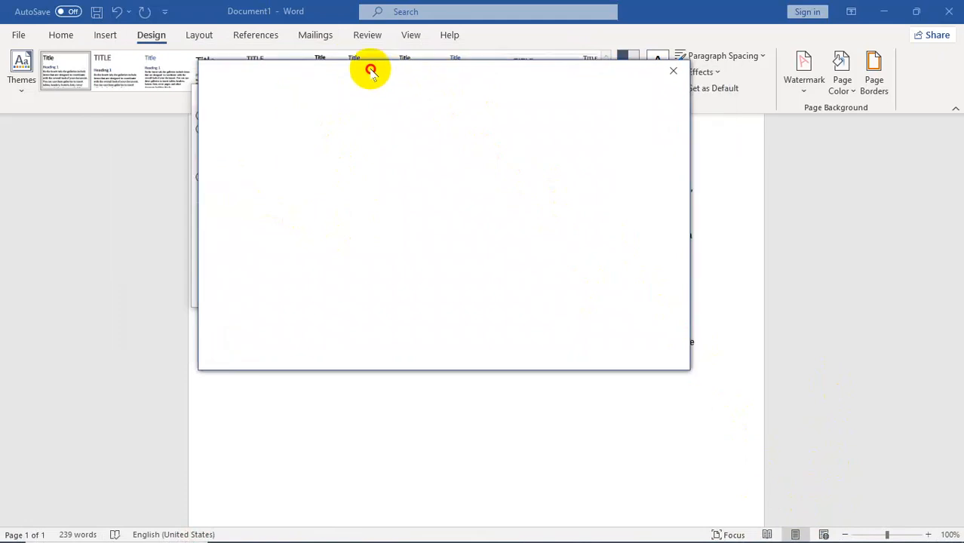
left_click(674, 71)
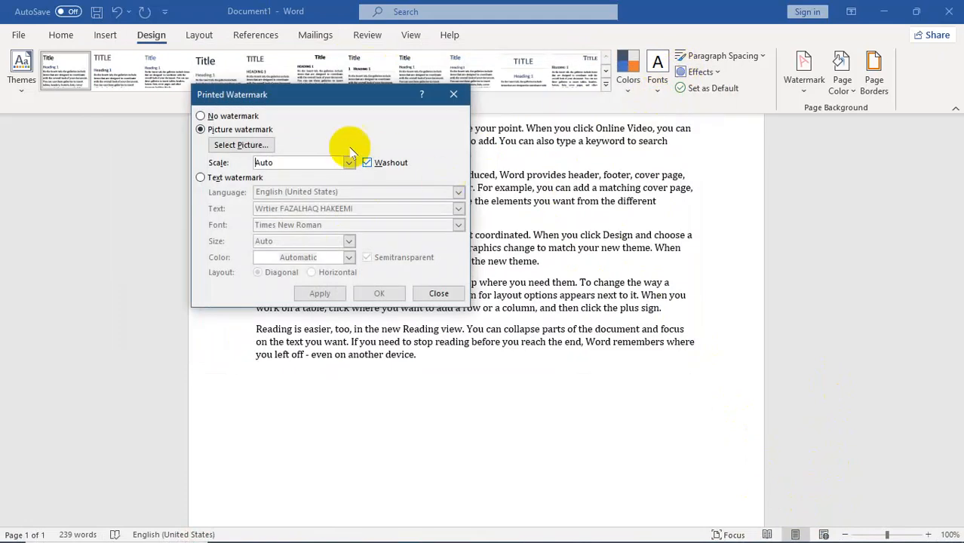
- Apply the Desktop picture 12.PNG as the page's watermark and scale it to 200%
left_click(224, 147)
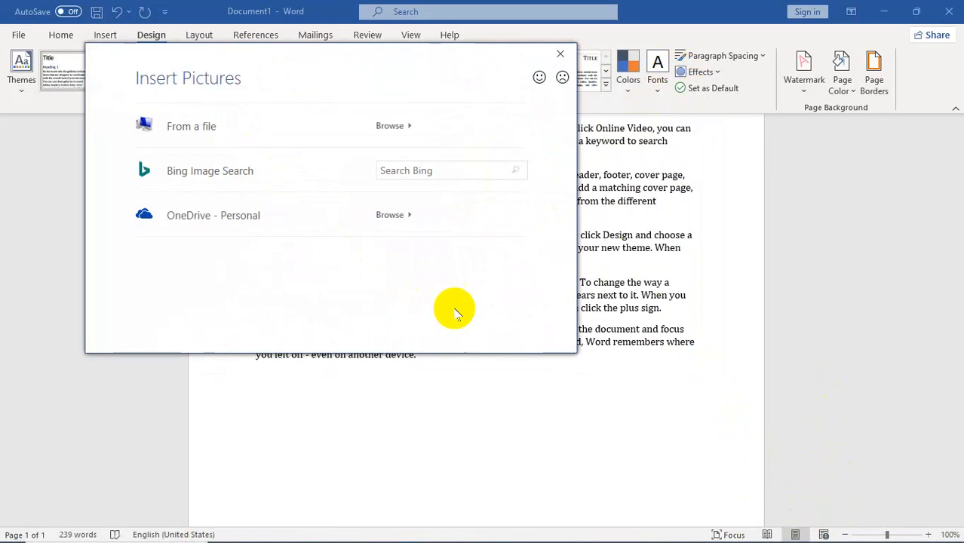
left_click(188, 136)
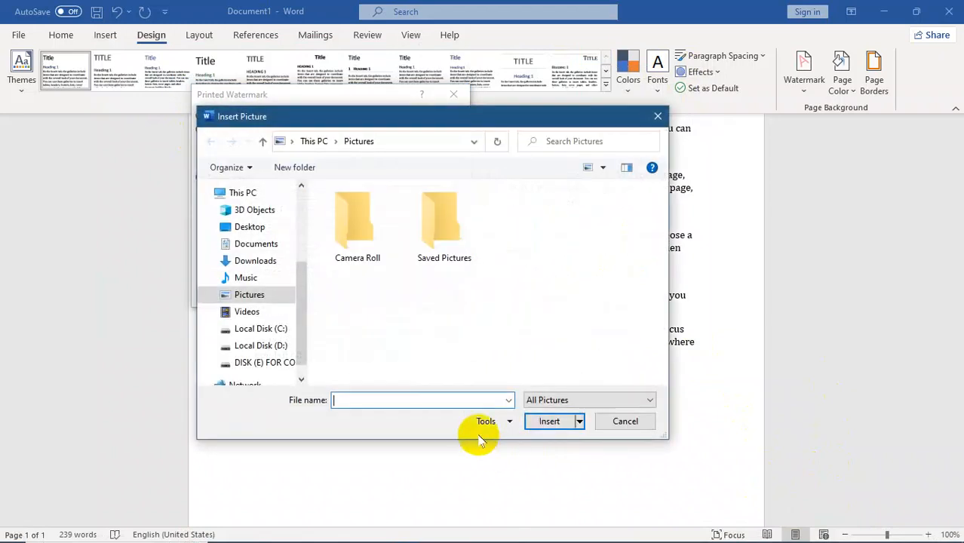
left_click(255, 229)
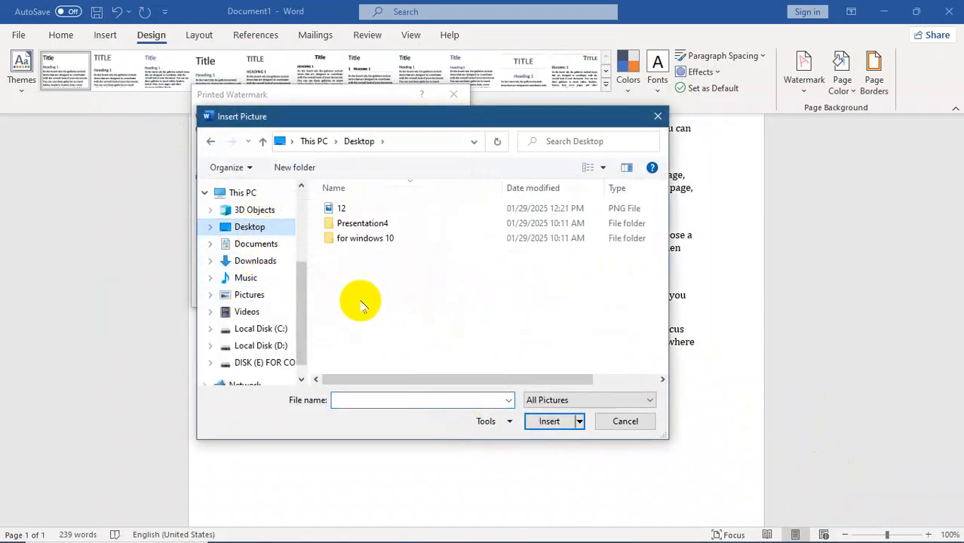
double_click(344, 210)
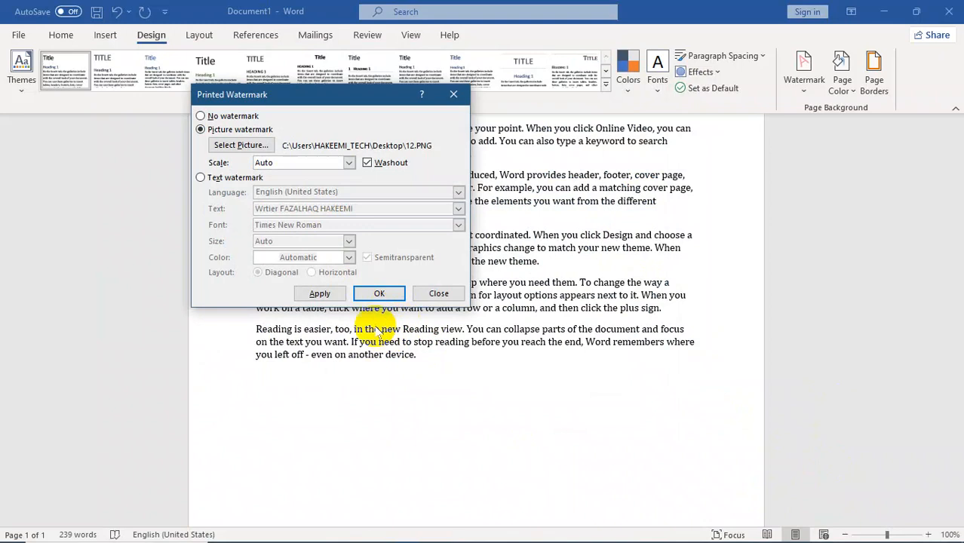
left_click(320, 293)
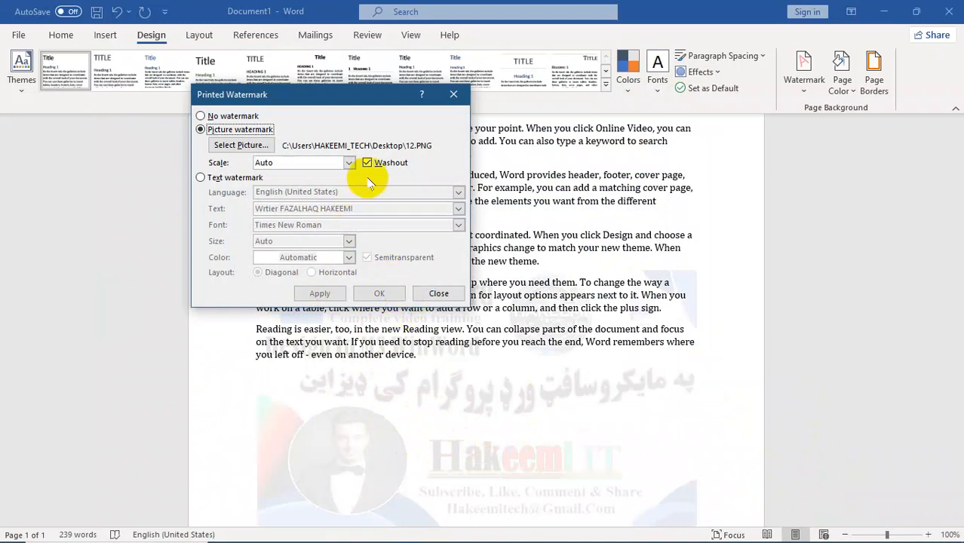
left_click(349, 163)
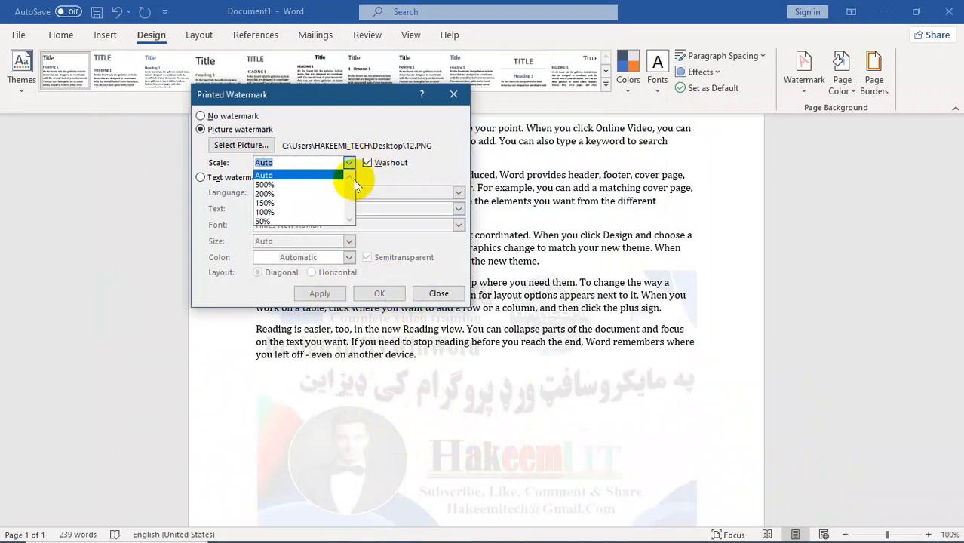
left_click(291, 193)
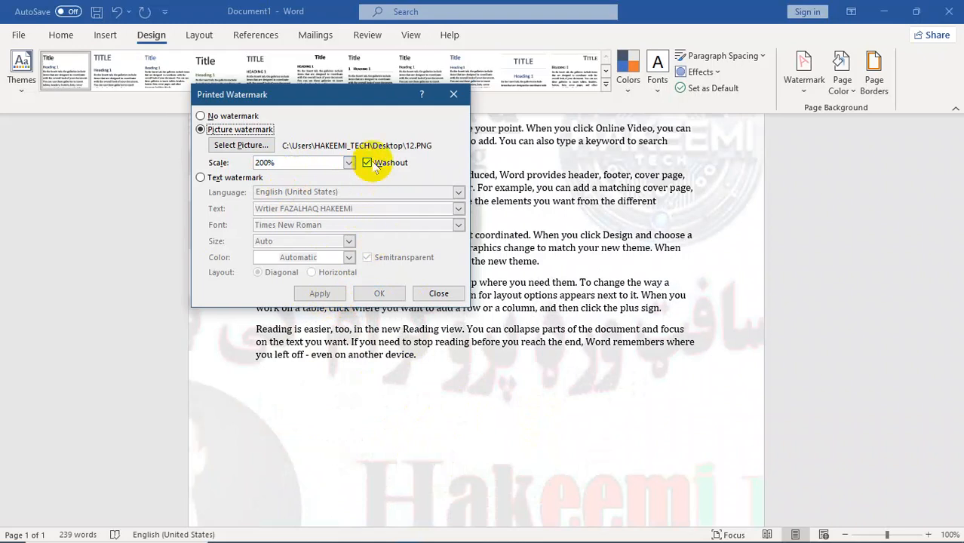
- Apply the picture watermark without washout to compare its color strength, restore washout, and close the watermark settings
left_click(369, 162)
left_click(319, 294)
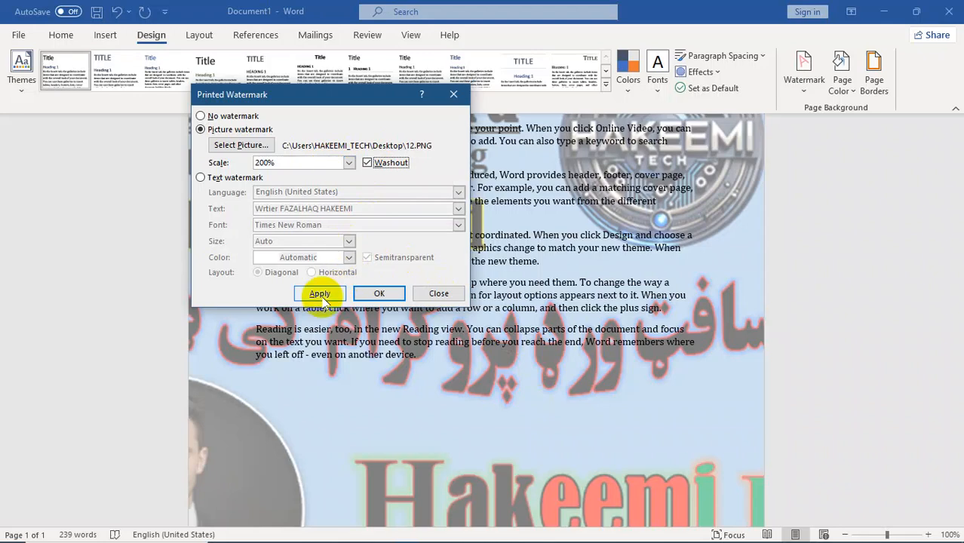
left_click(320, 294)
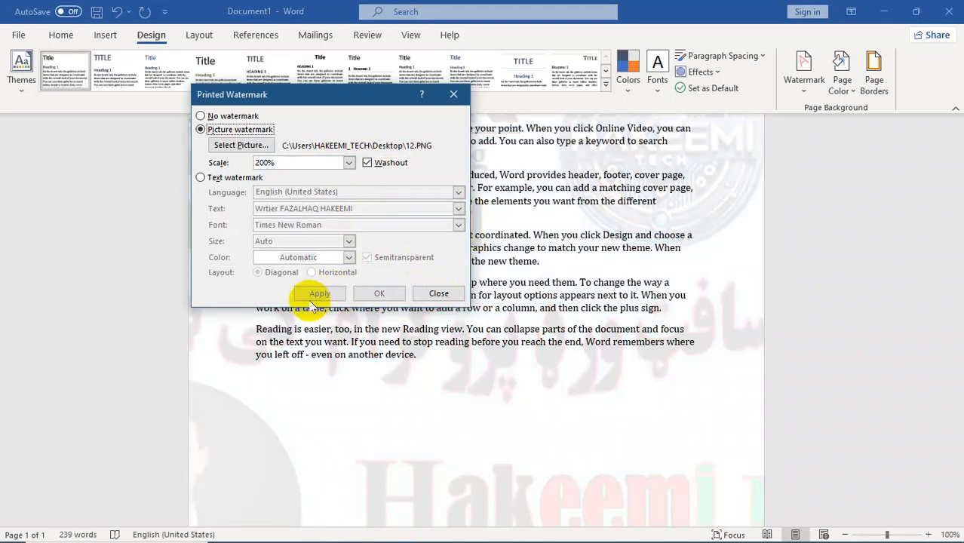
left_click(436, 295)
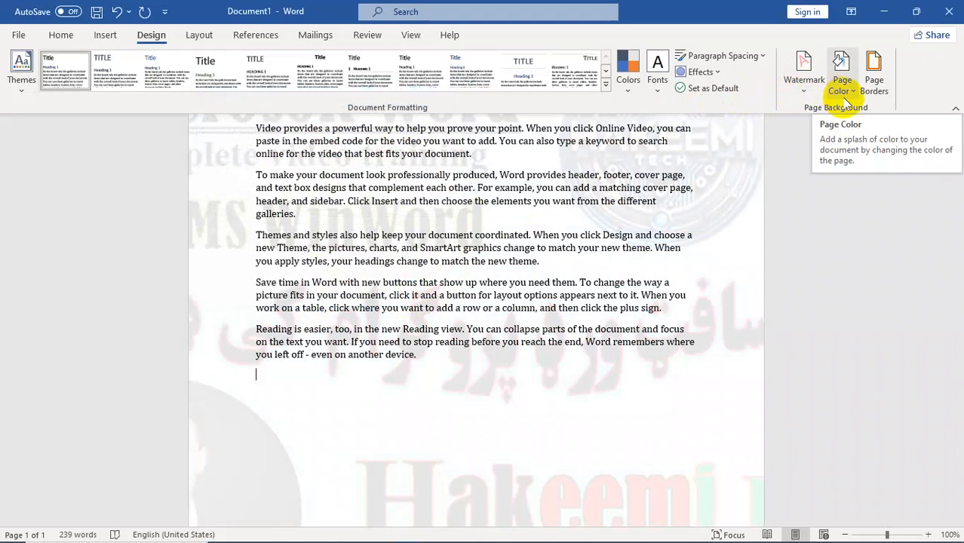
- Try a black page color behind the text and set the page back to no color
right_click(829, 101)
left_click(563, 358)
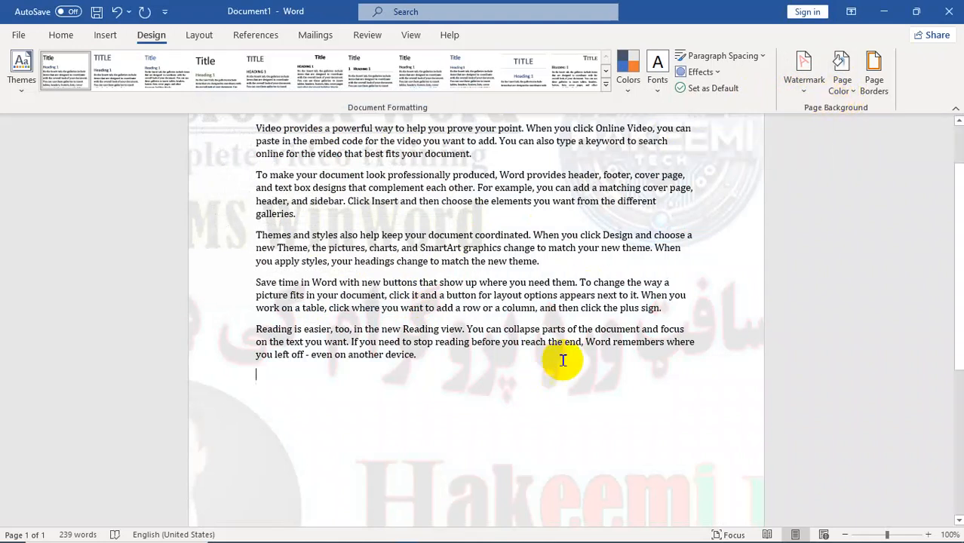
left_click(837, 87)
left_click(846, 128)
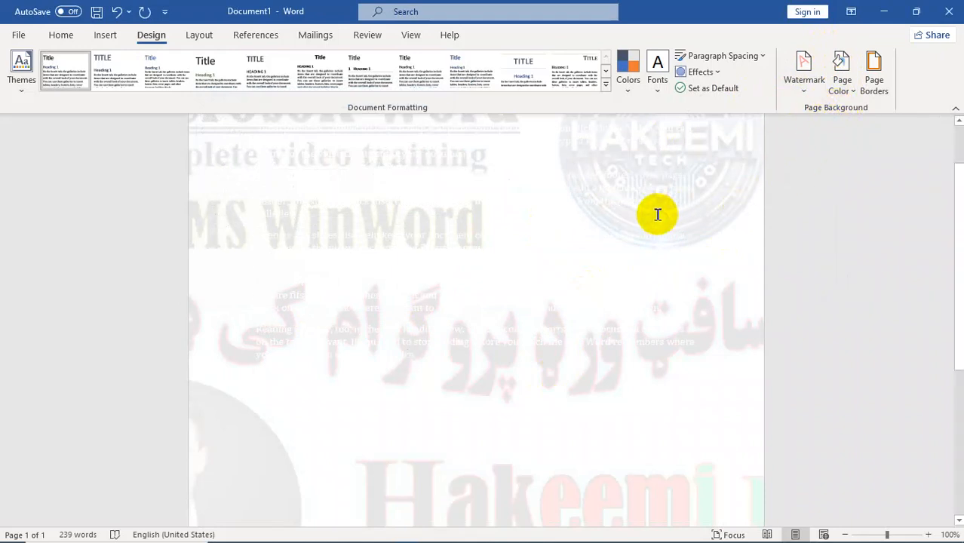
left_click_drag(603, 318, 143, 33)
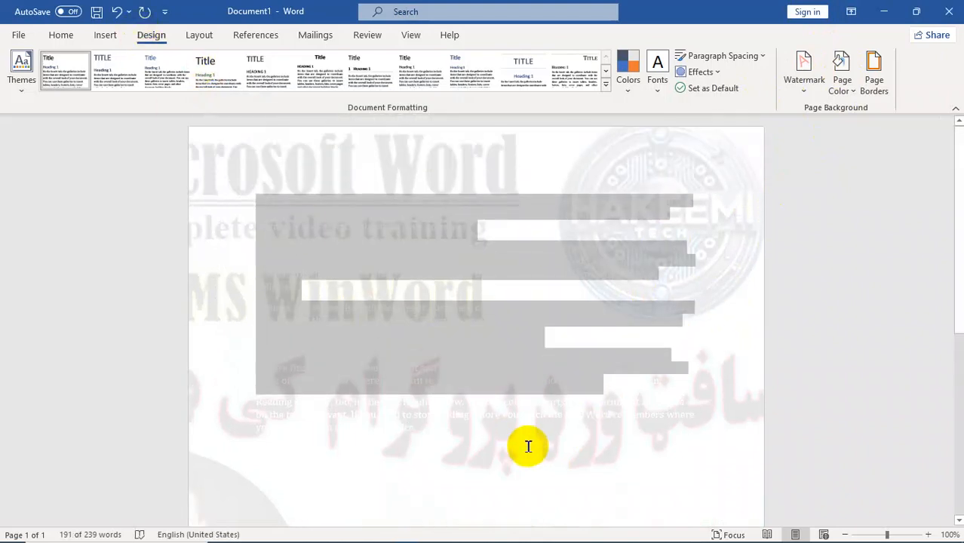
left_click(841, 81)
left_click(867, 246)
left_click(670, 355)
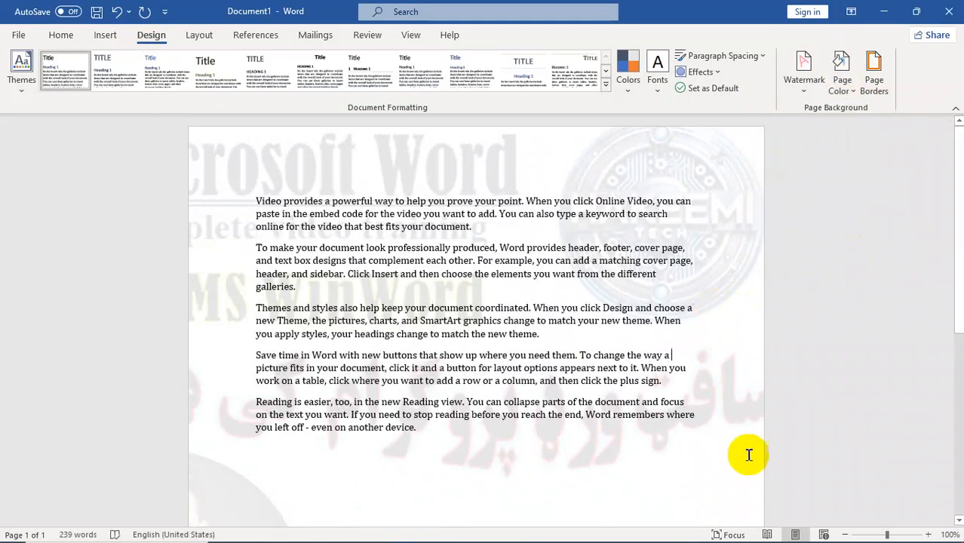
- Remove the picture watermark and set the page color to the standard light blue
left_click(802, 79)
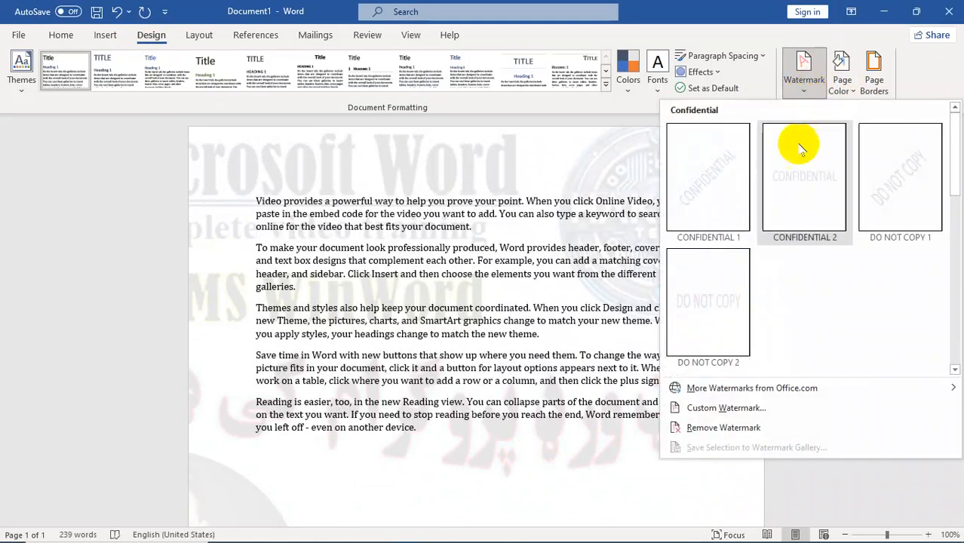
left_click(701, 429)
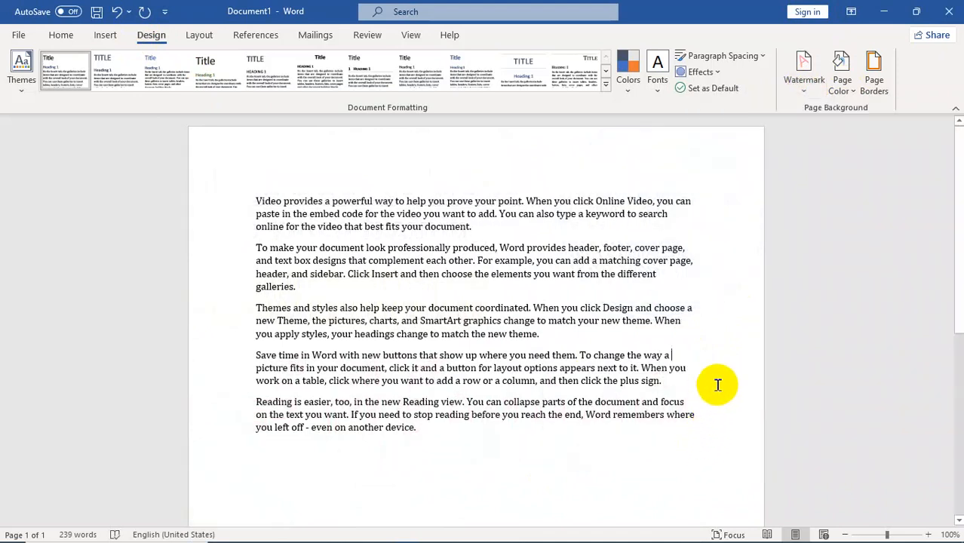
left_click(842, 79)
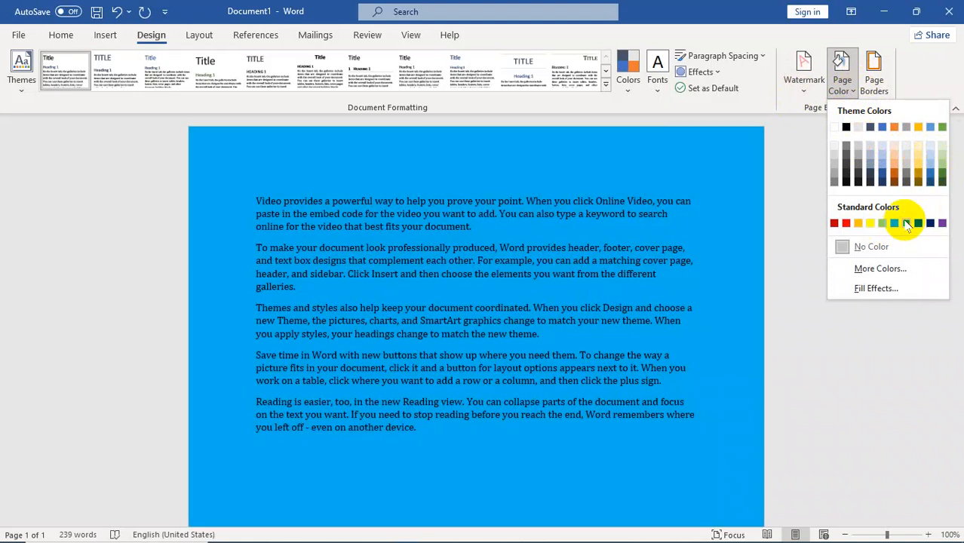
left_click(906, 223)
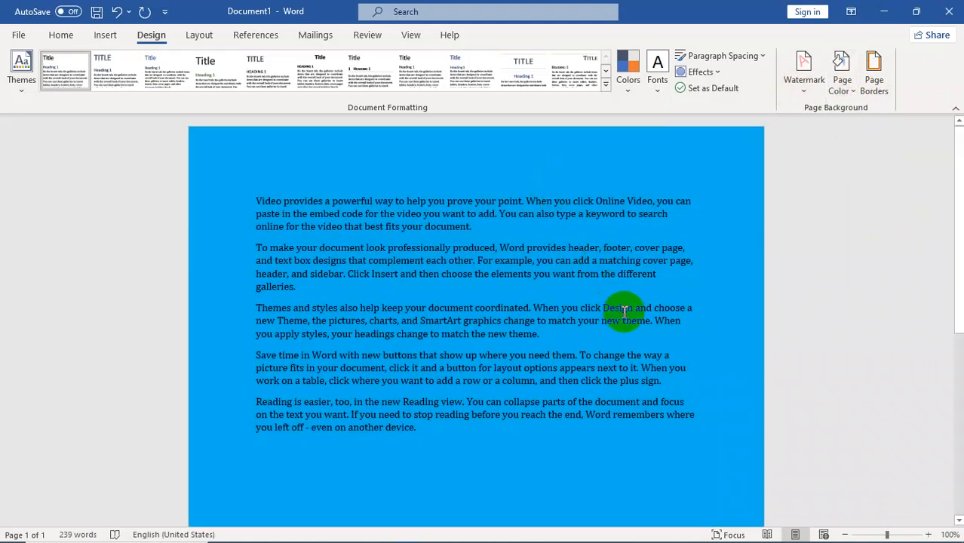
- Turn on printing of background colors and images in the display options
key("ctrl+p")
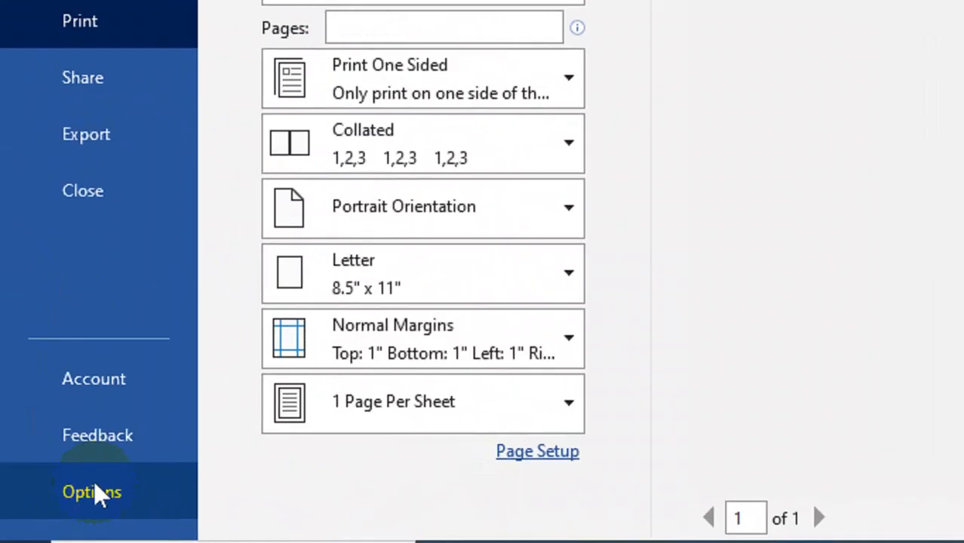
left_click(50, 516)
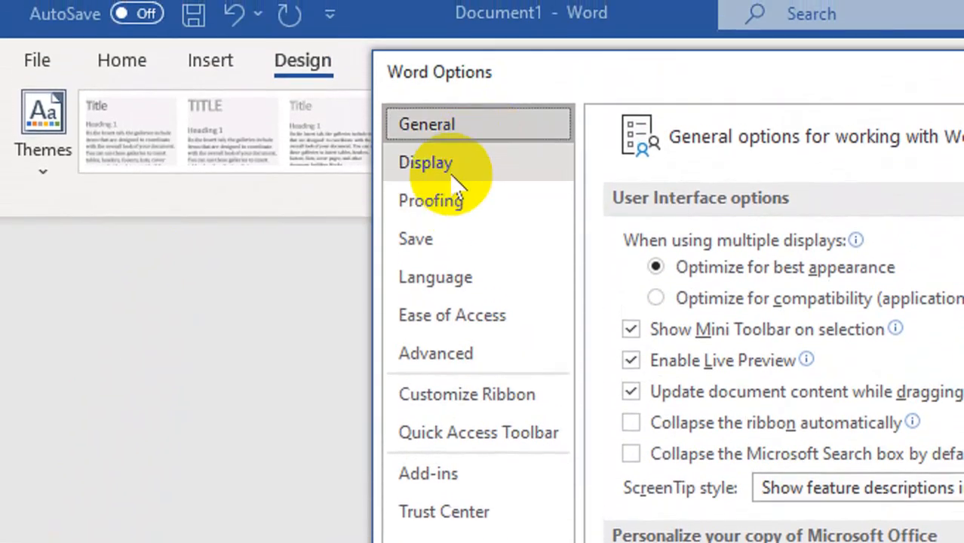
left_click(455, 166)
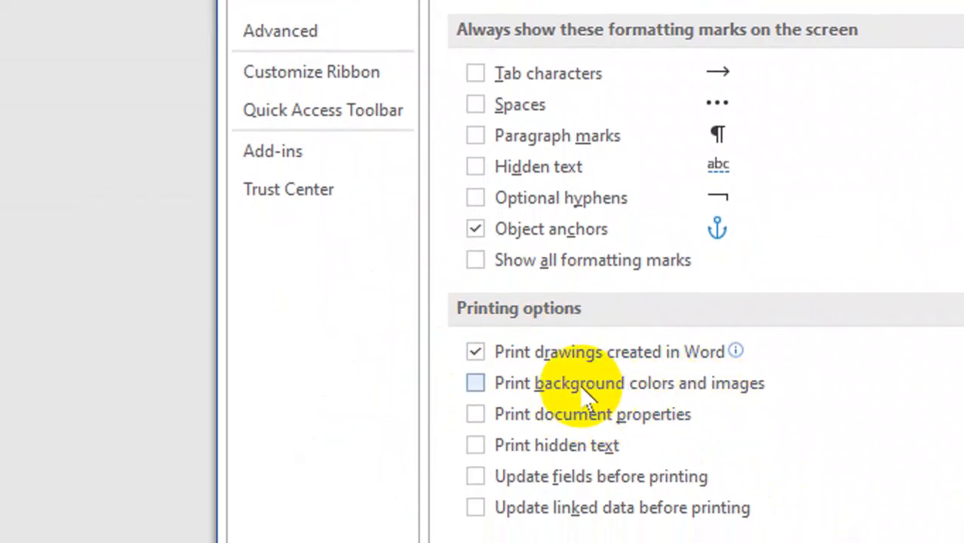
left_click(475, 383)
left_click(742, 457)
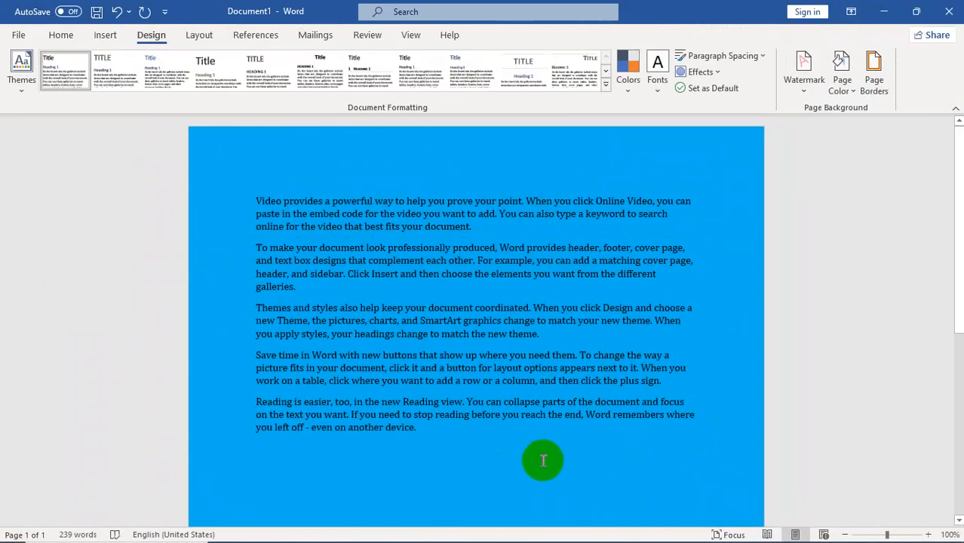
- Turn off printing of background colors and images and check the page in the print preview
key("ctrl+p")
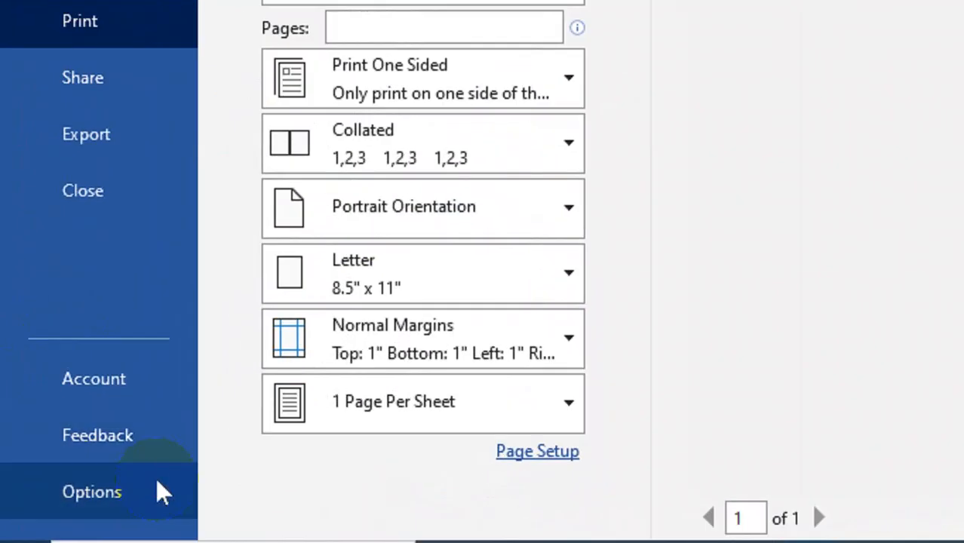
left_click(138, 530)
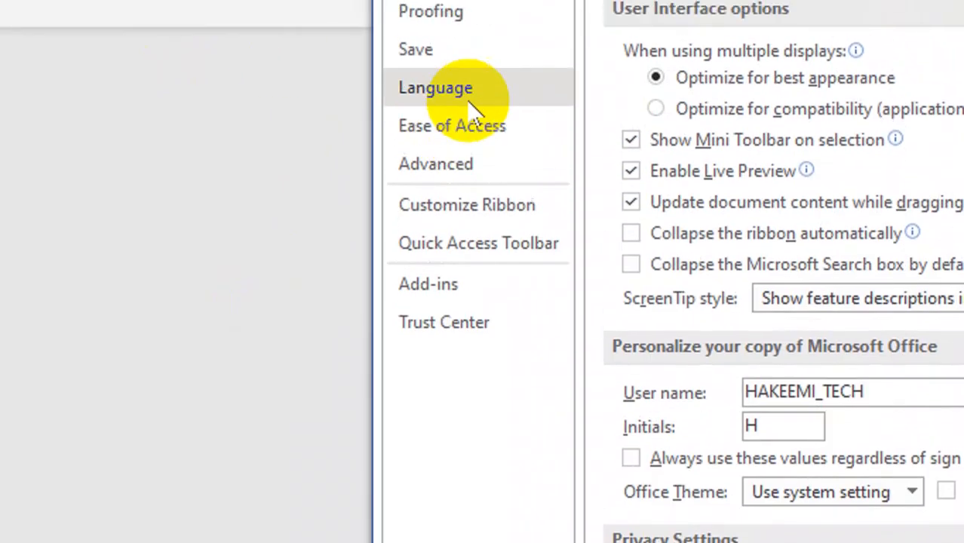
left_click(455, 108)
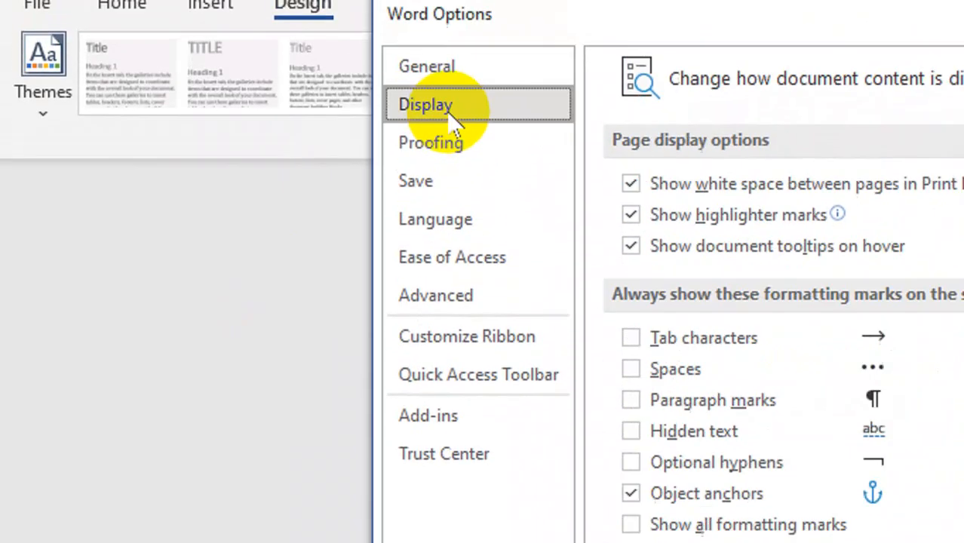
left_click(631, 395)
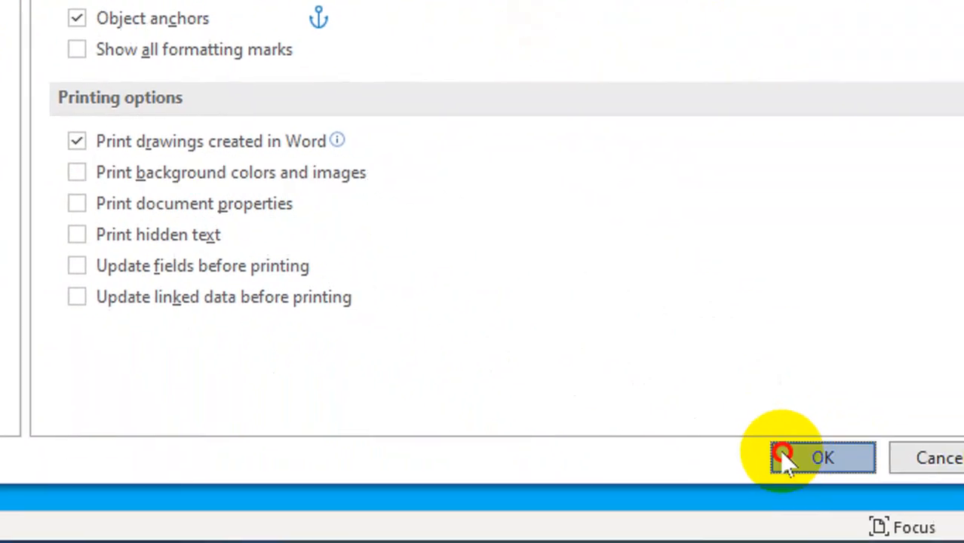
left_click(779, 456)
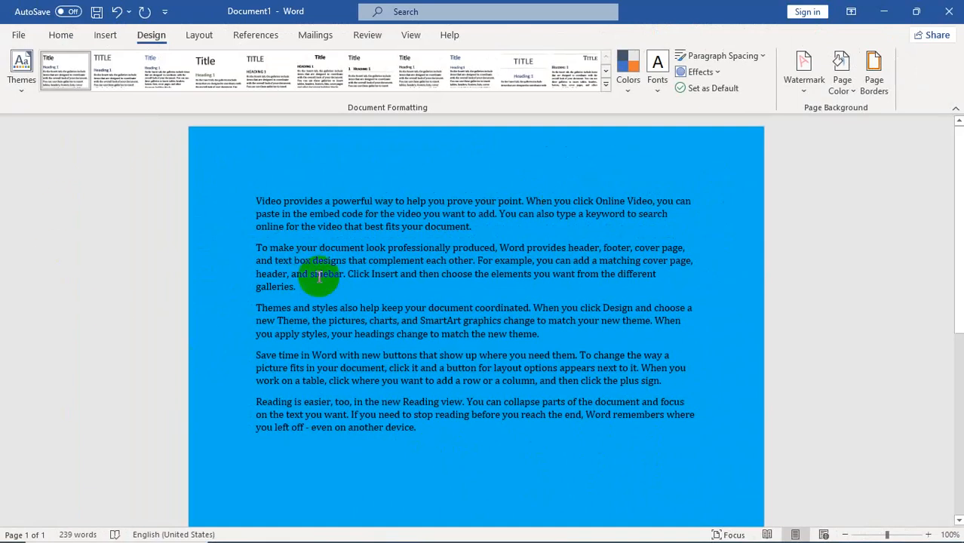
key("ctrl+p")
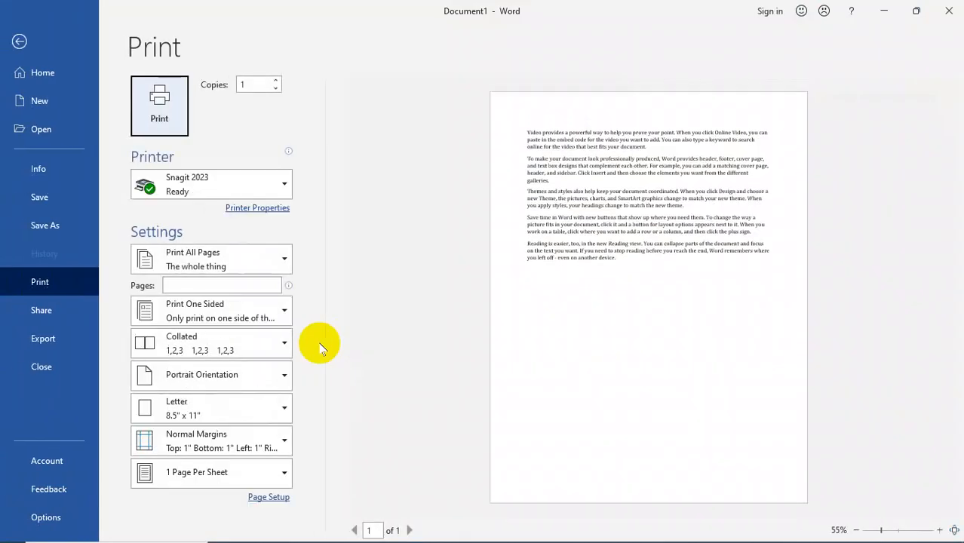
left_click(21, 44)
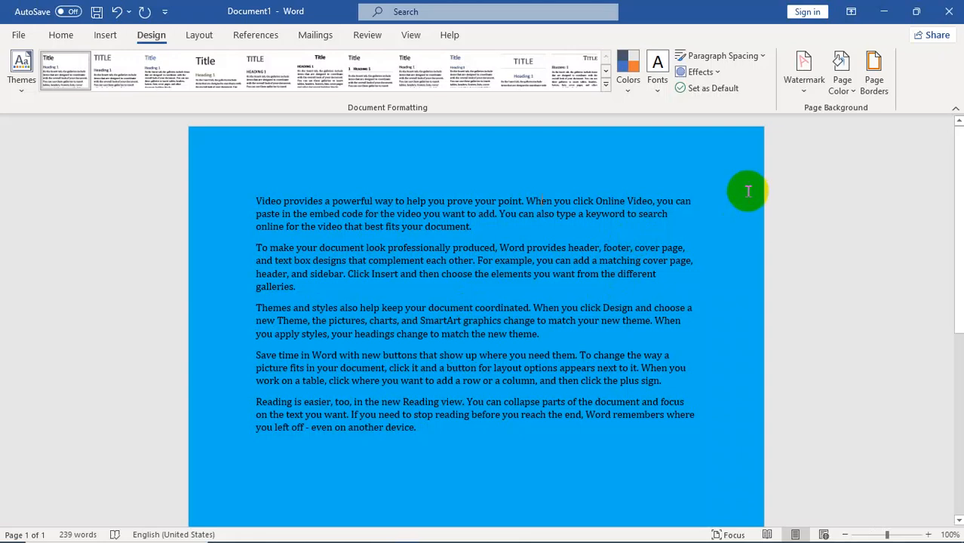
- View the standard and custom palettes among the additional page colors and accept the current light blue
left_click(840, 85)
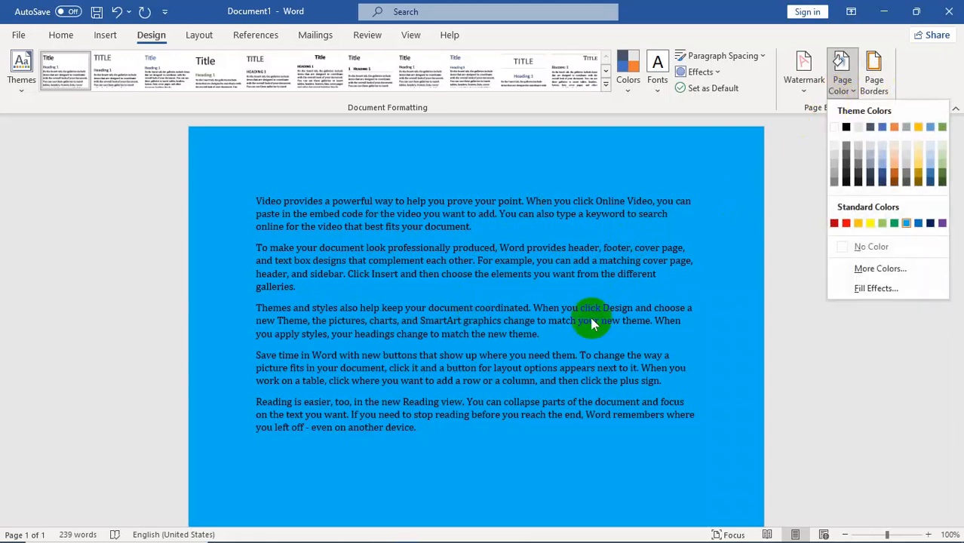
left_click(869, 270)
left_click(397, 170)
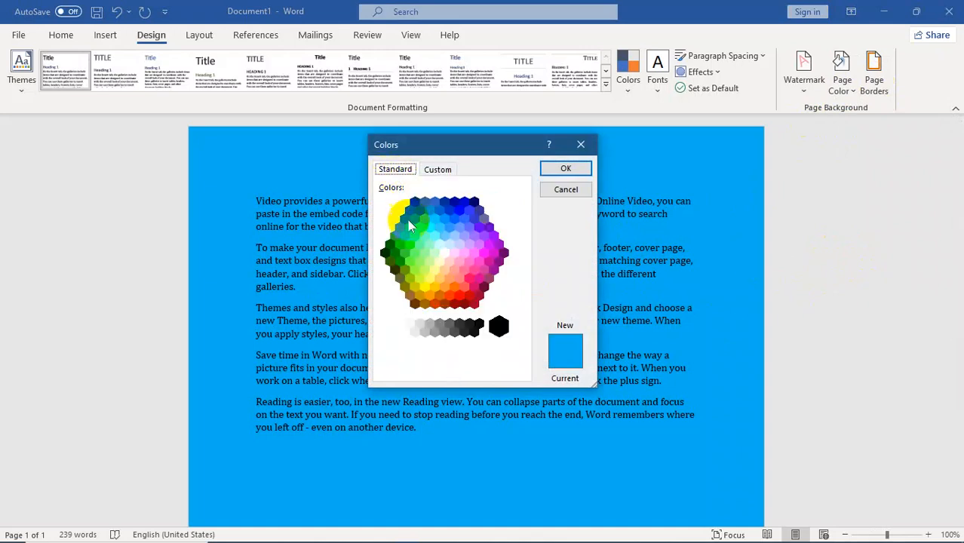
left_click(437, 170)
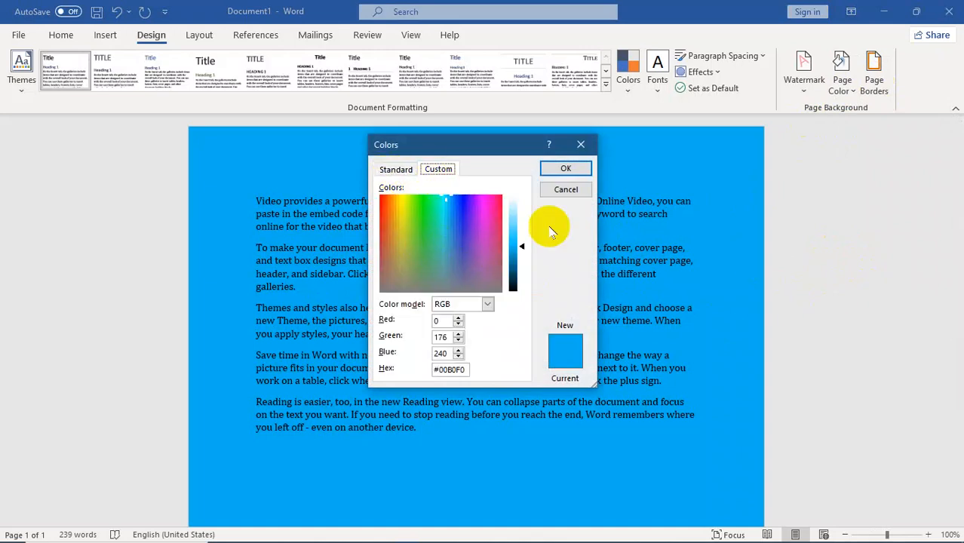
left_click(566, 168)
- Try a one-color red gradient for the page fill effect, and a two-color gradient from red to the theme gold
left_click(840, 89)
left_click(869, 291)
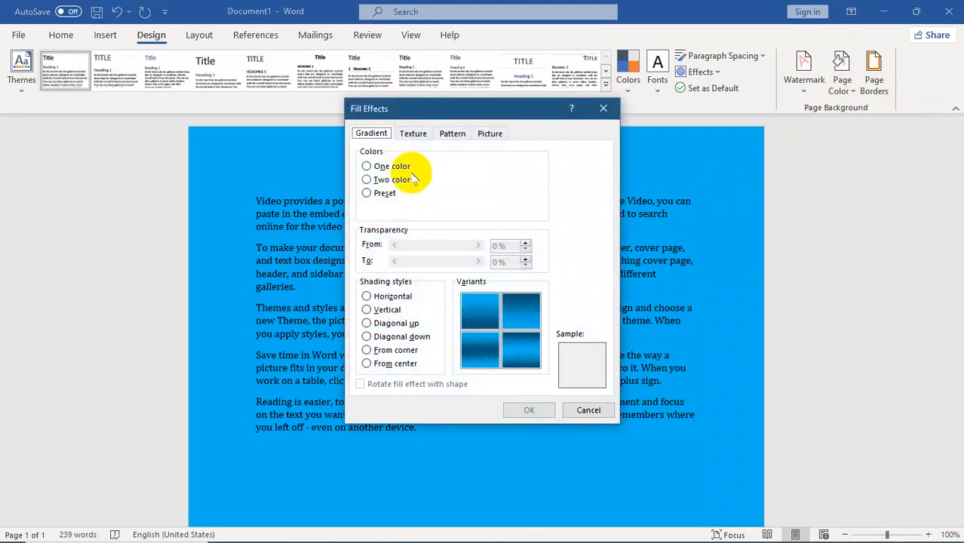
left_click(388, 168)
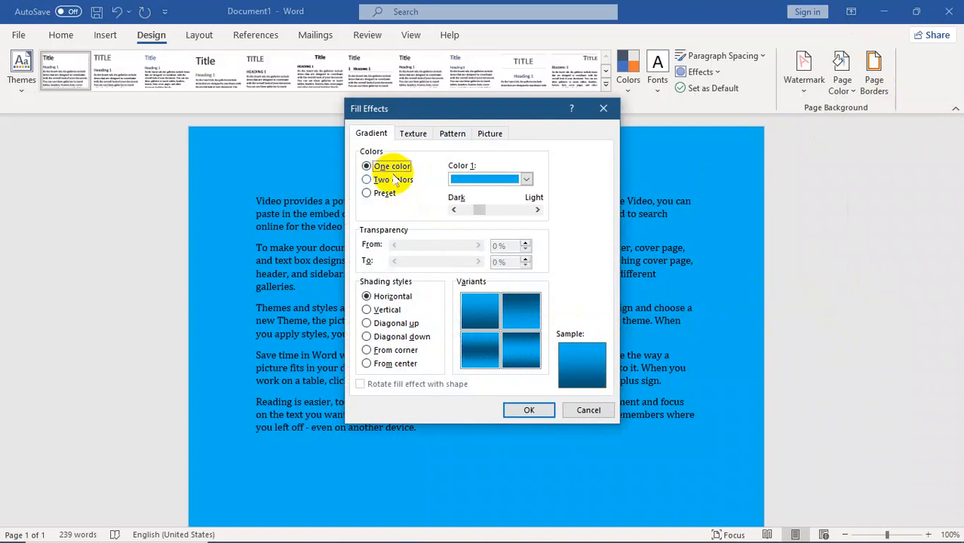
left_click(526, 179)
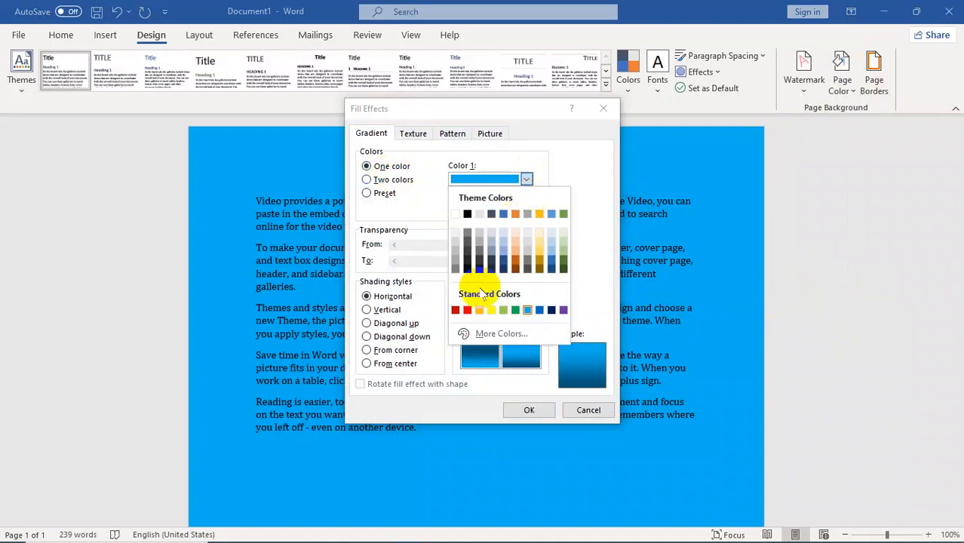
left_click(468, 310)
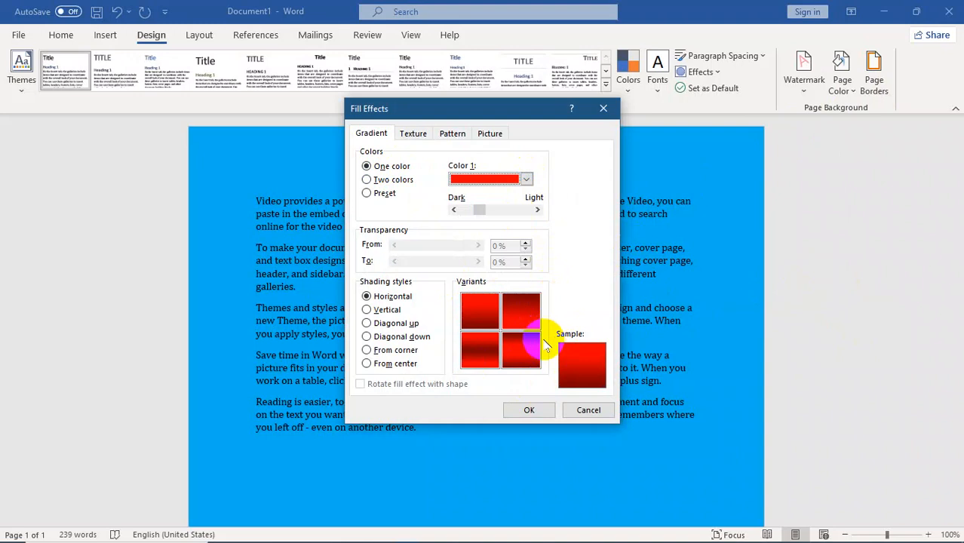
left_click(379, 180)
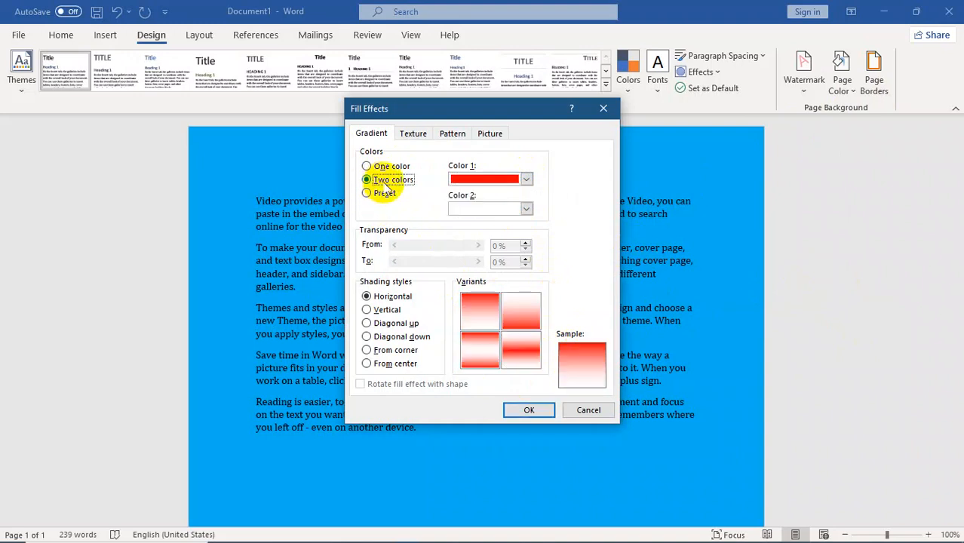
left_click(526, 209)
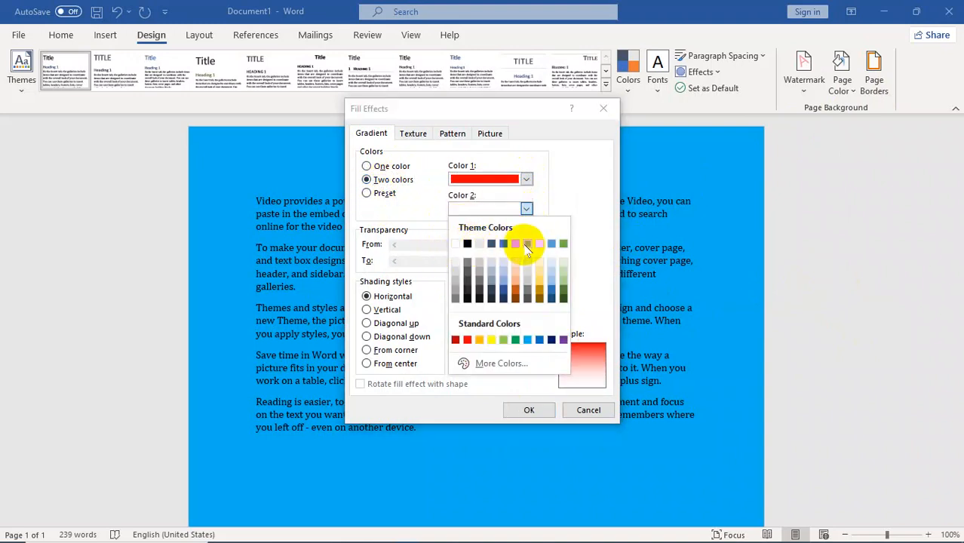
left_click(537, 244)
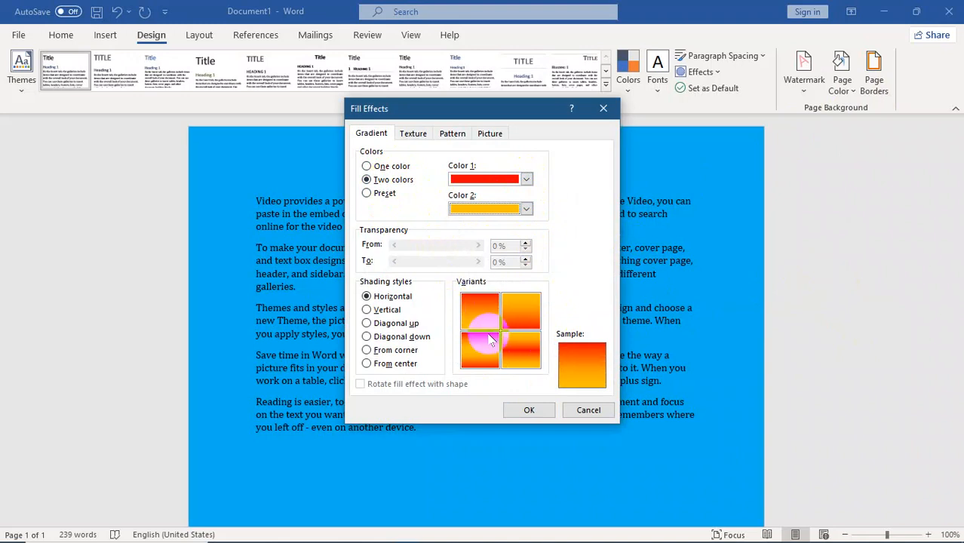
- Choose the Early Sunset preset gradient, compare its shading styles, and apply it to the page with From center shading
left_click(371, 194)
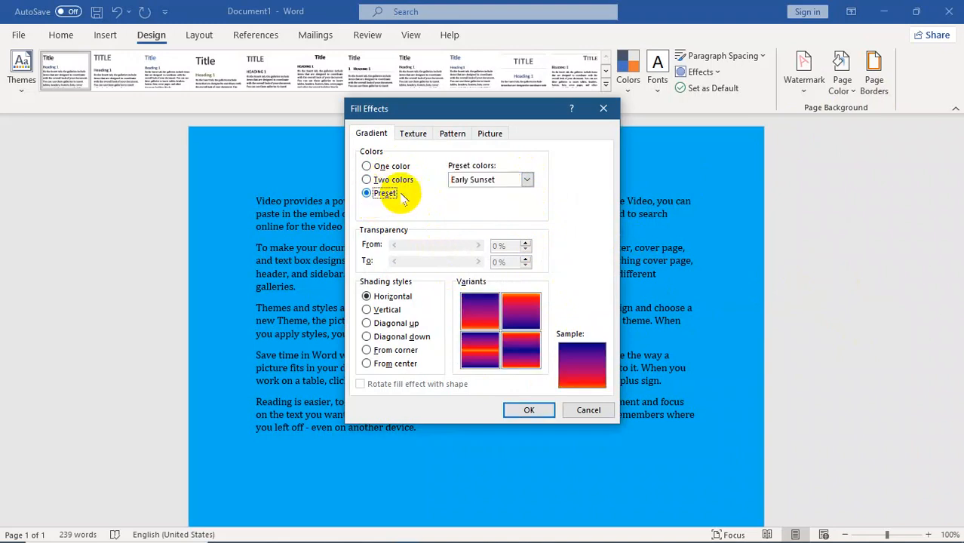
left_click(386, 310)
left_click(385, 324)
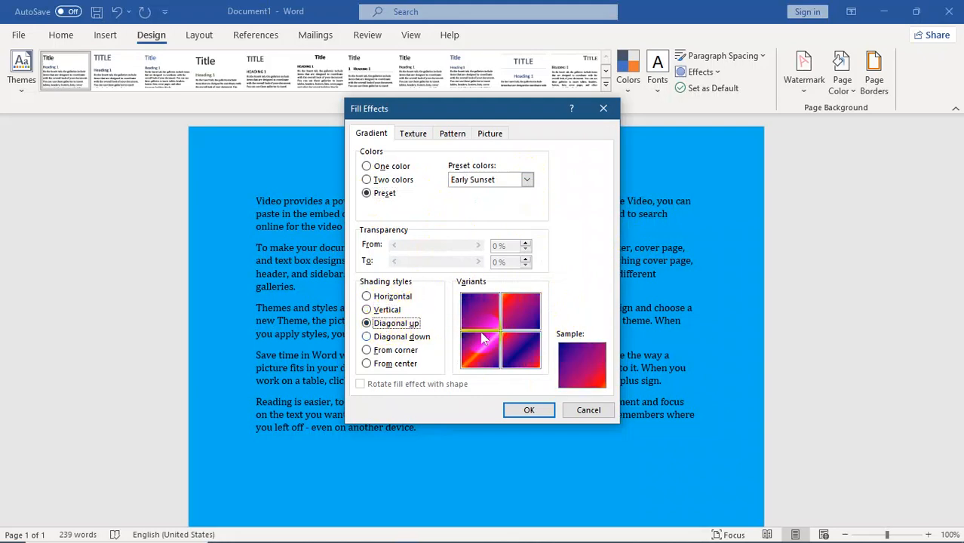
left_click(368, 336)
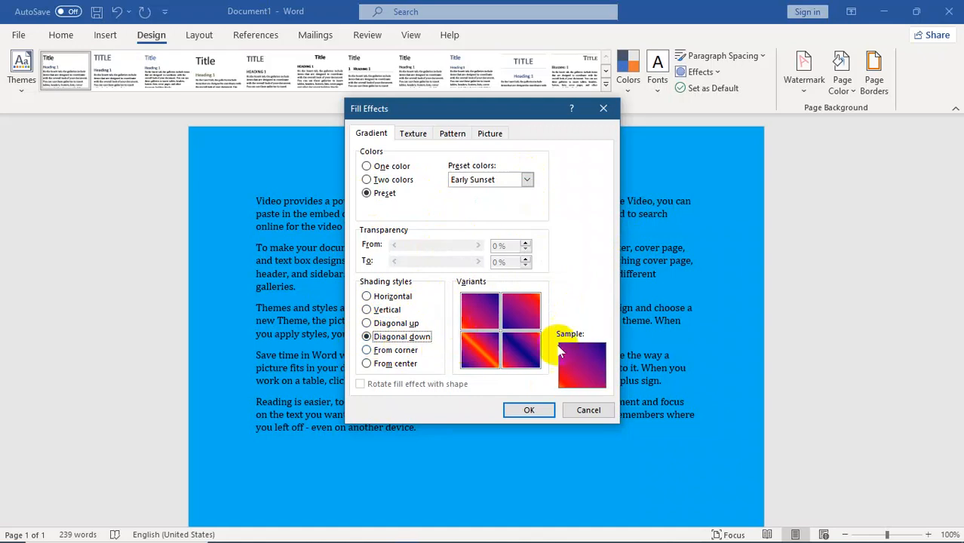
left_click(375, 351)
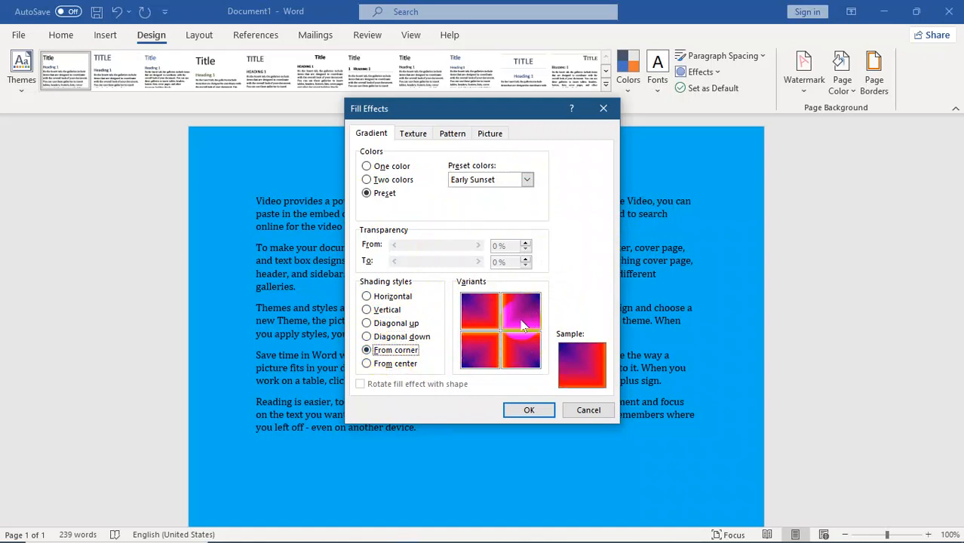
left_click(407, 364)
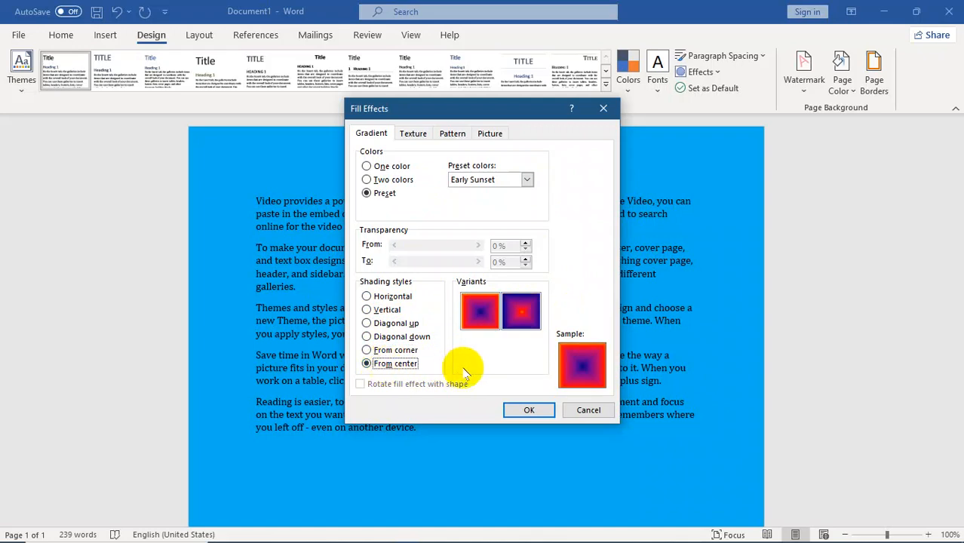
left_click(532, 409)
- Fill the page background with the Water droplets texture
left_click(841, 79)
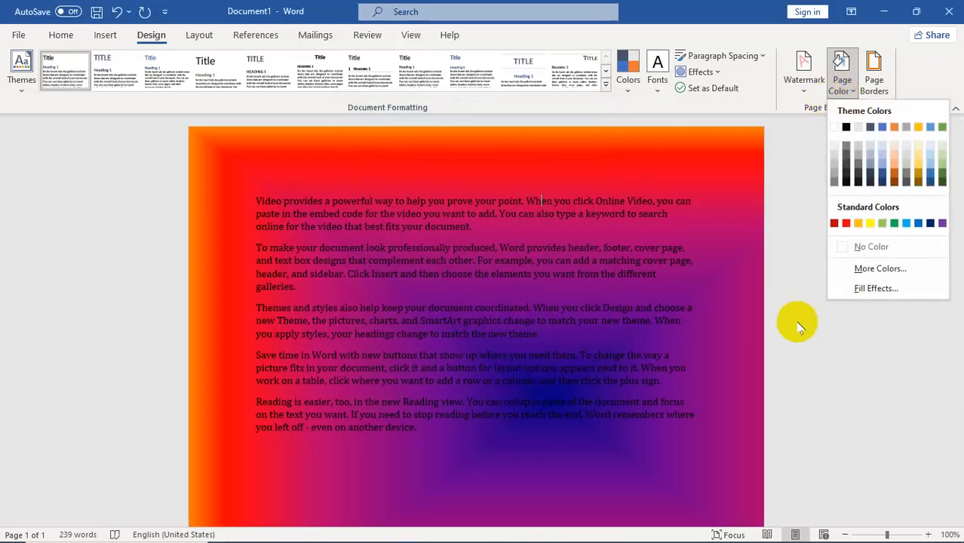
left_click(838, 289)
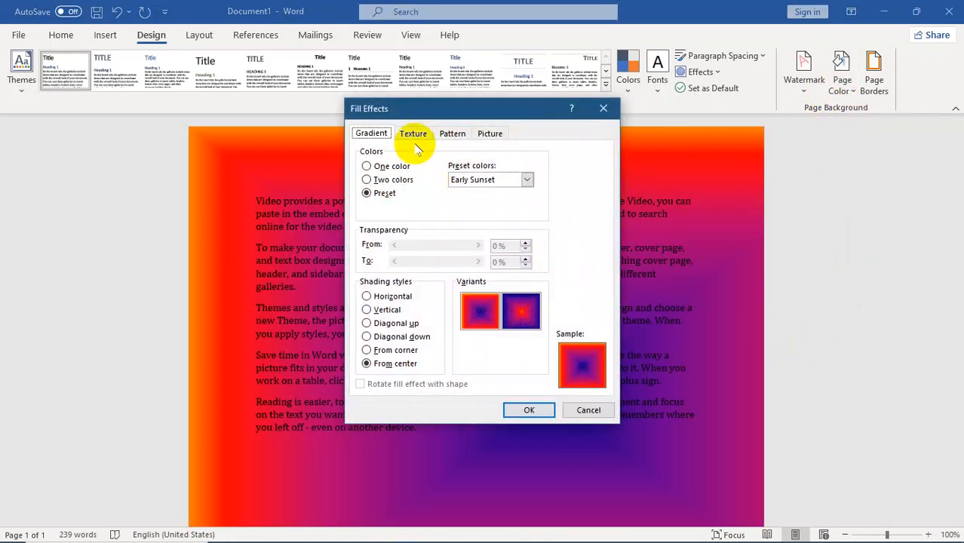
left_click(415, 135)
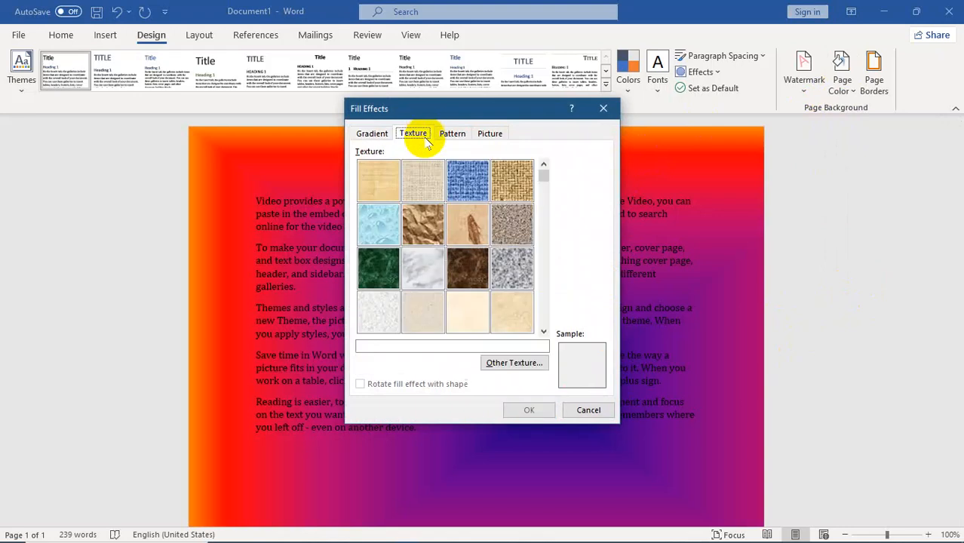
left_click(379, 228)
left_click(514, 363)
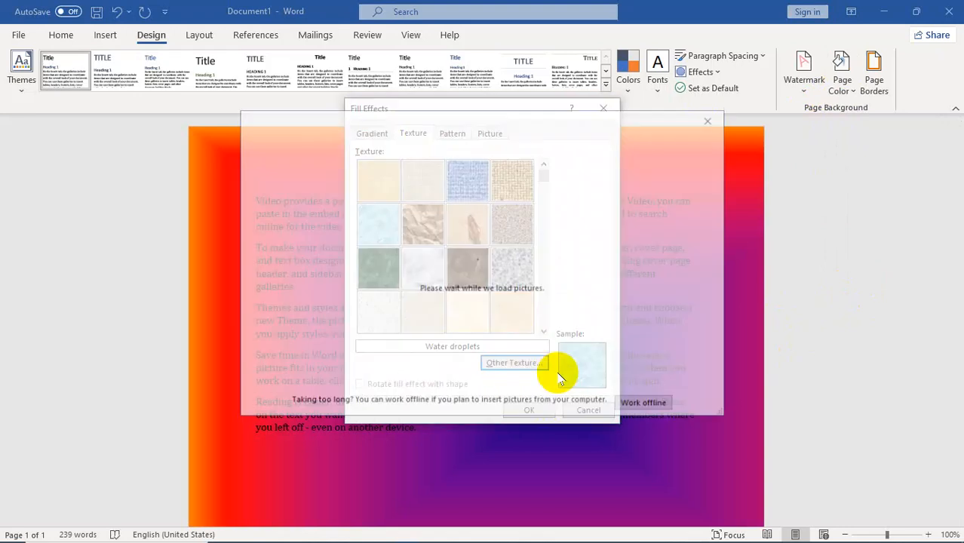
left_click(711, 119)
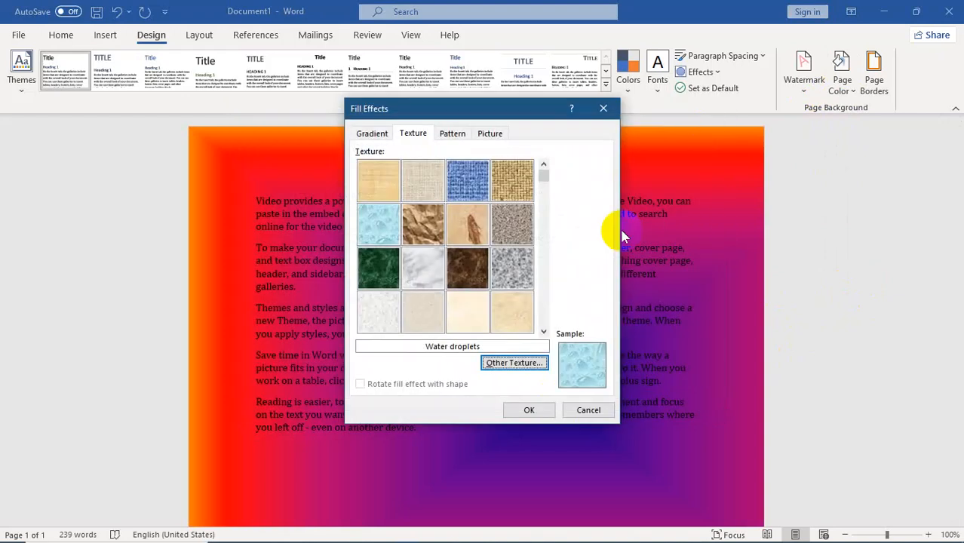
left_click(539, 413)
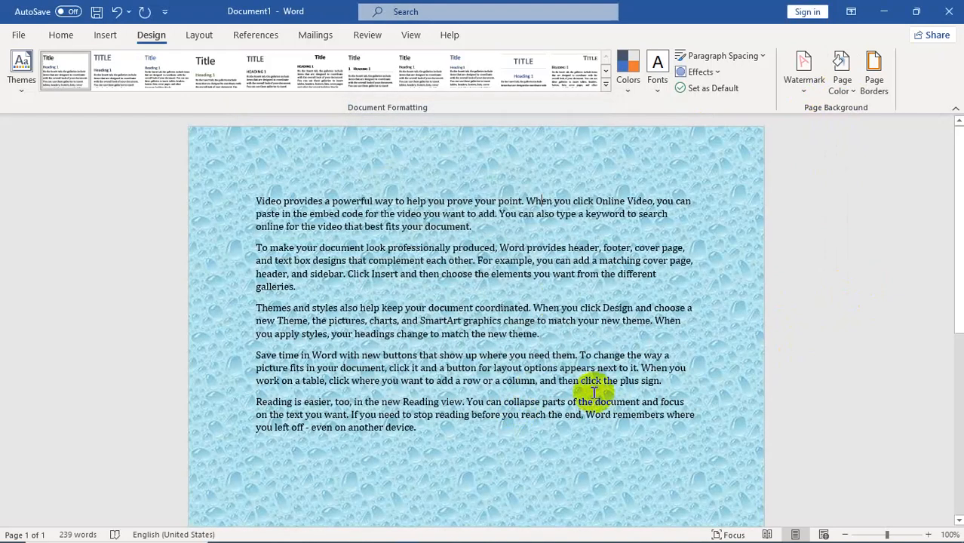
- Fill the page background with the Diagonal brick pattern, using a black foreground and the standard light blue background
left_click(842, 81)
left_click(853, 288)
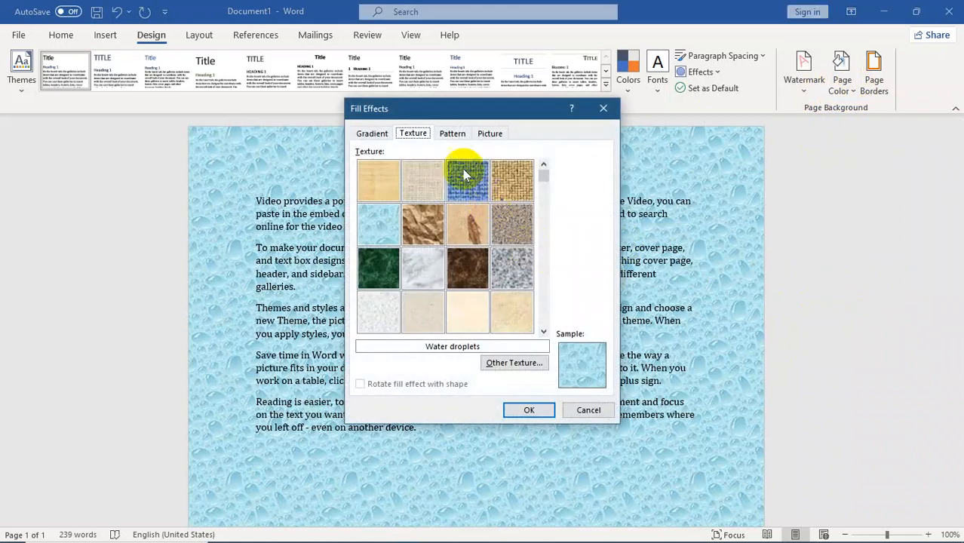
left_click(453, 134)
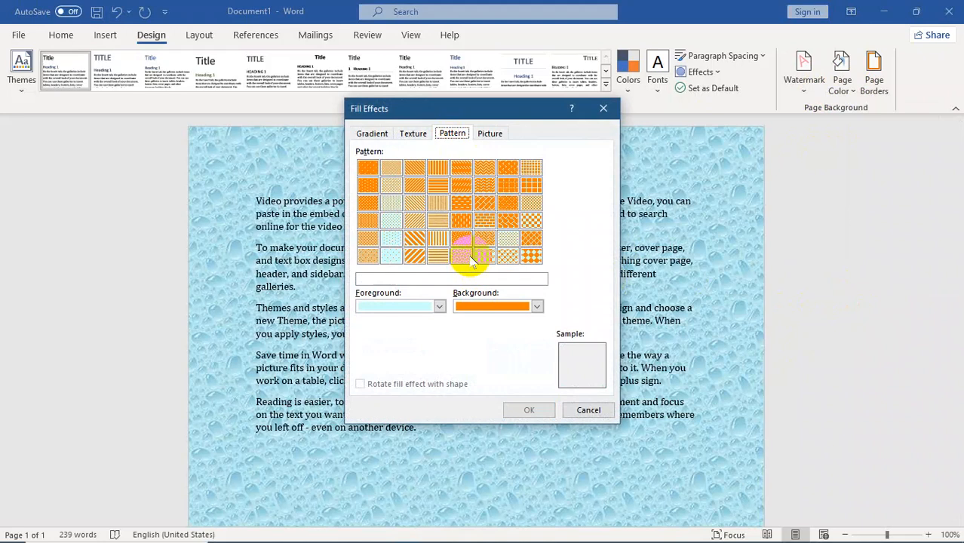
left_click(484, 205)
left_click(440, 307)
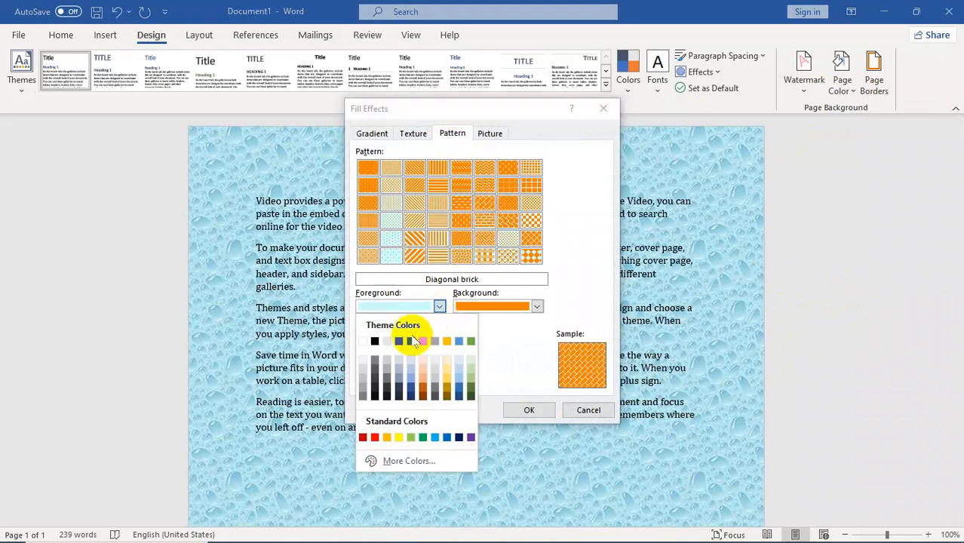
left_click(376, 343)
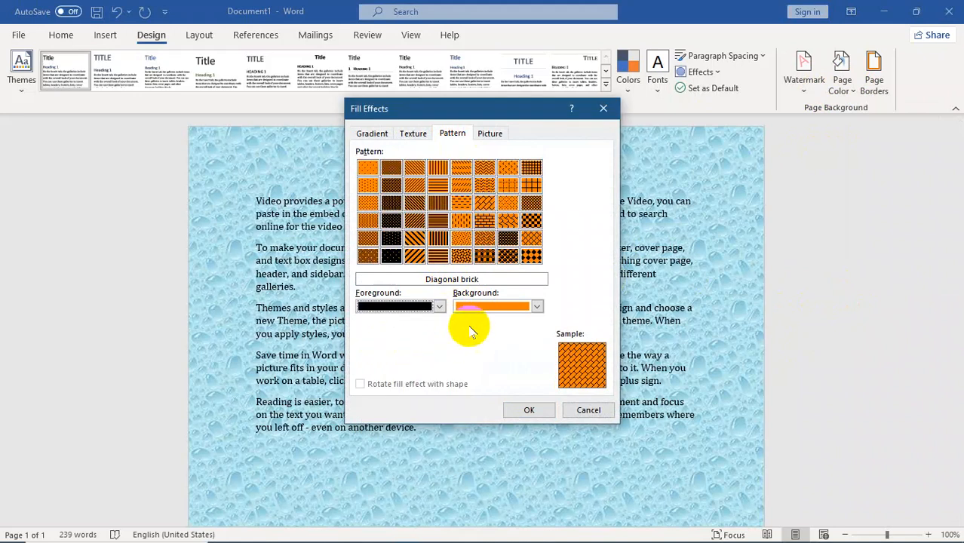
left_click(537, 307)
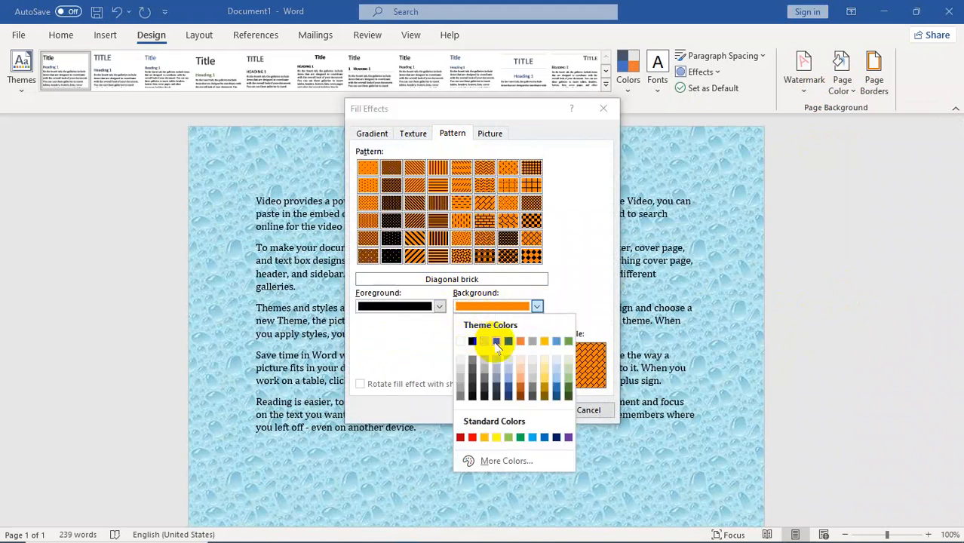
left_click(531, 438)
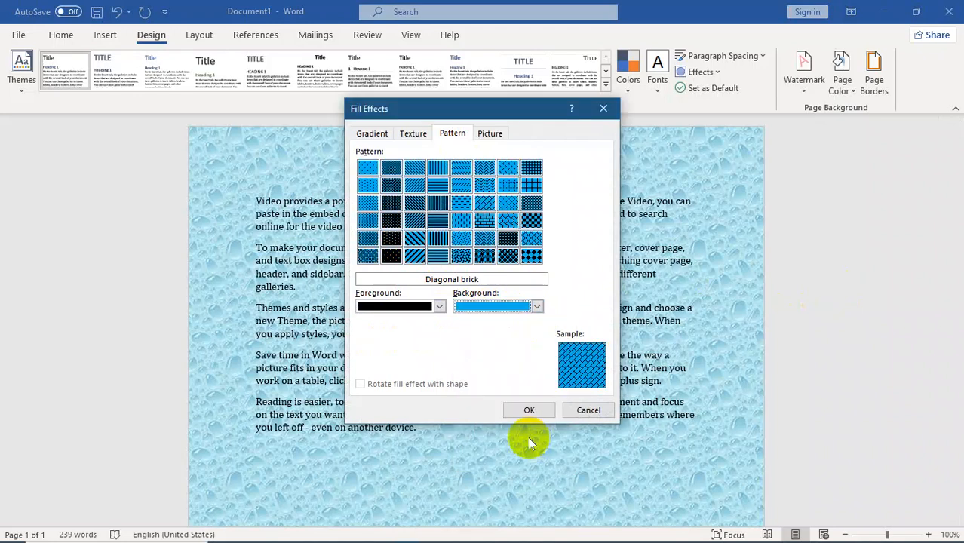
left_click(527, 411)
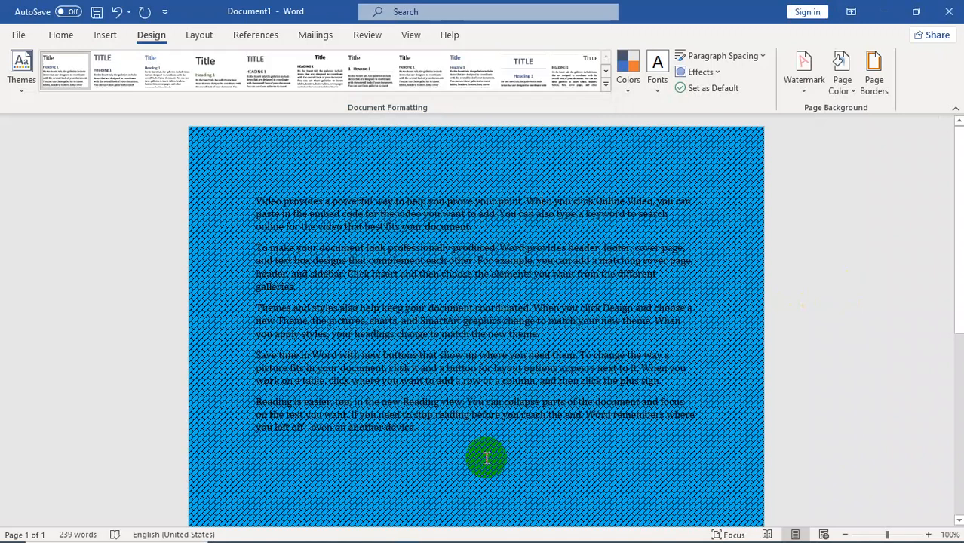
- Fill the page background with the picture file 12 from the Desktop folder
left_click(839, 87)
left_click(843, 287)
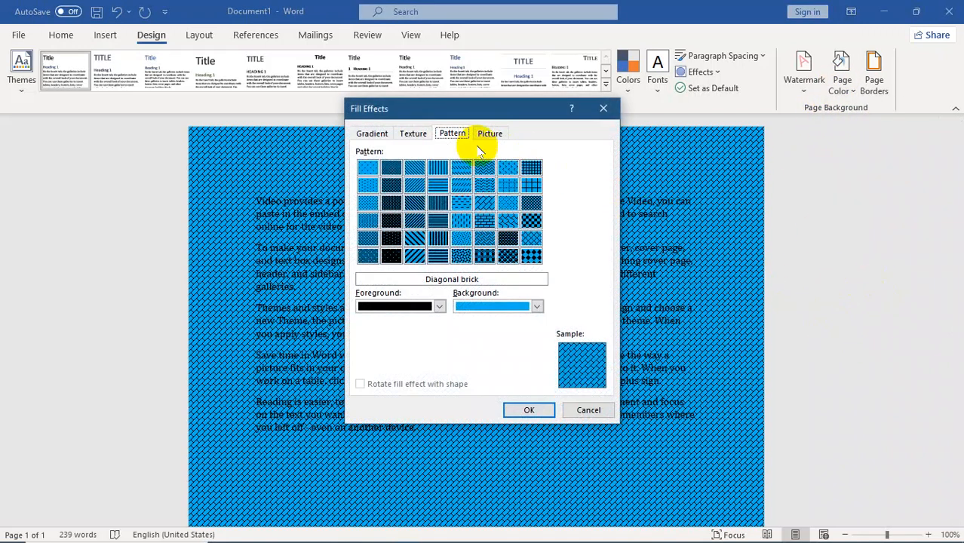
left_click(489, 134)
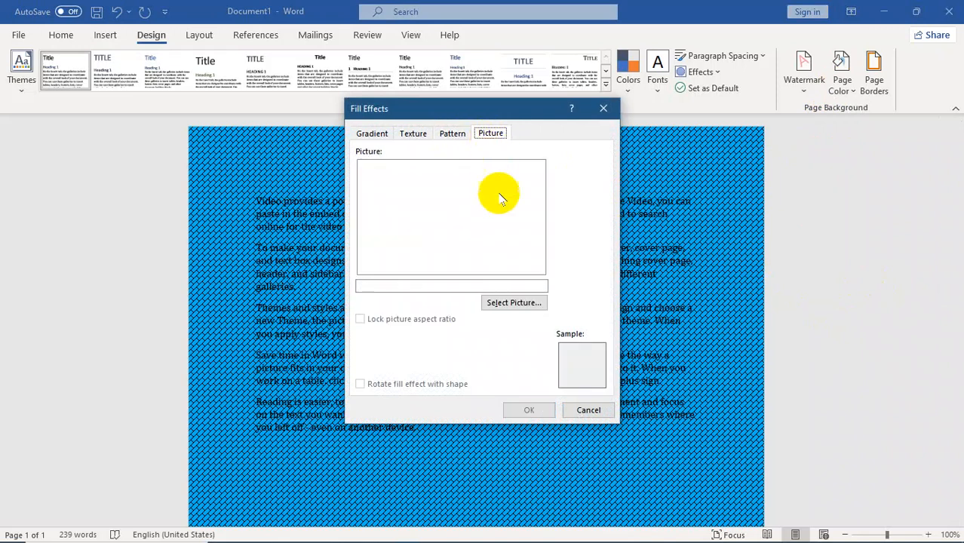
left_click(504, 303)
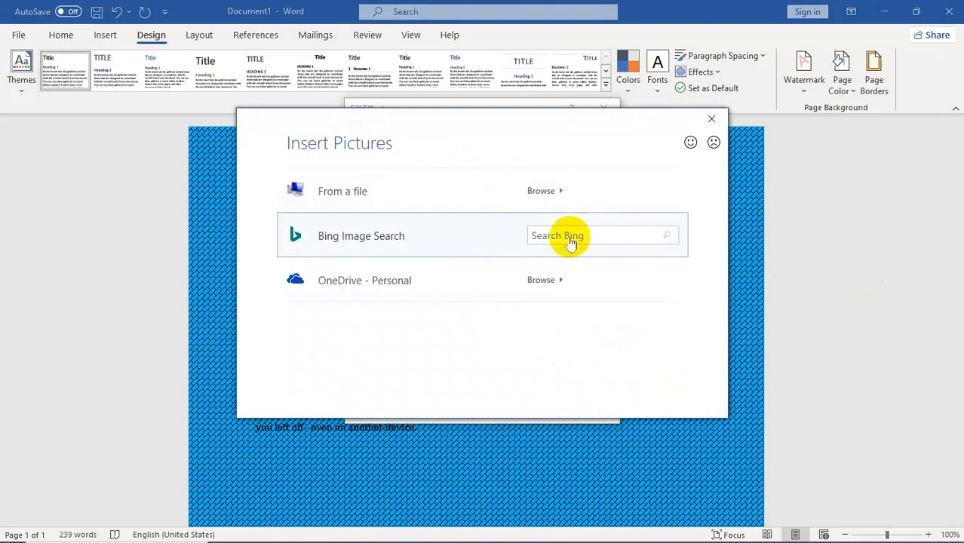
left_click(393, 188)
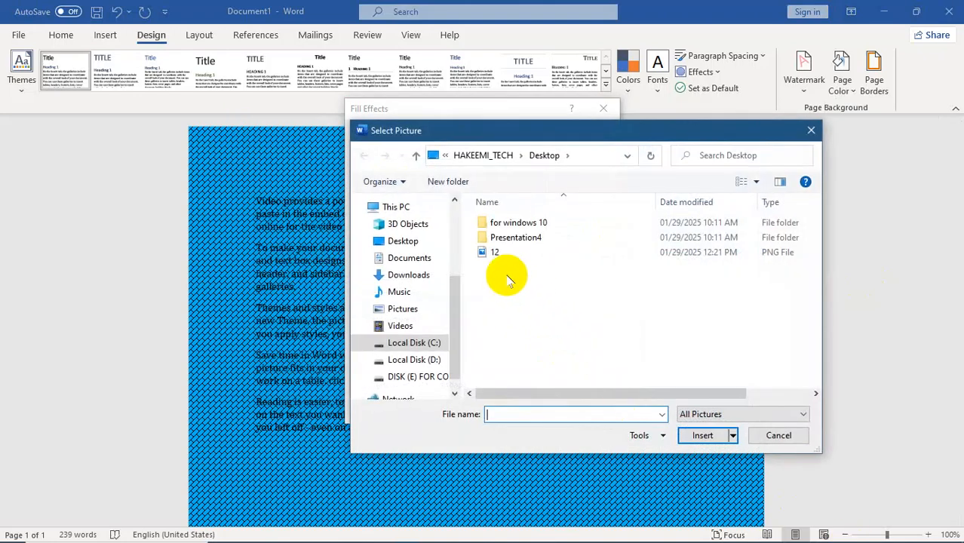
double_click(492, 252)
left_click(529, 411)
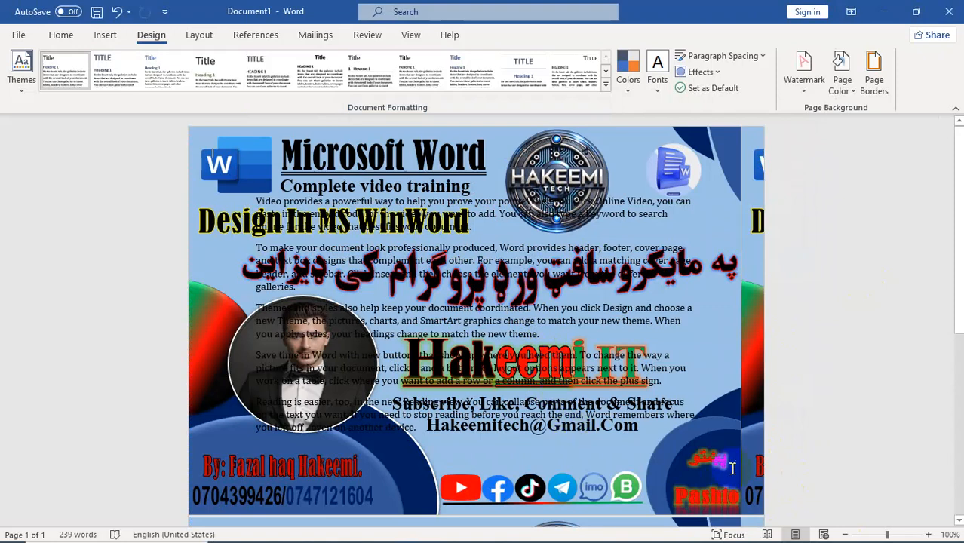
- View the picture fill settings without changing them and remove the page background by choosing No Color
left_click(841, 80)
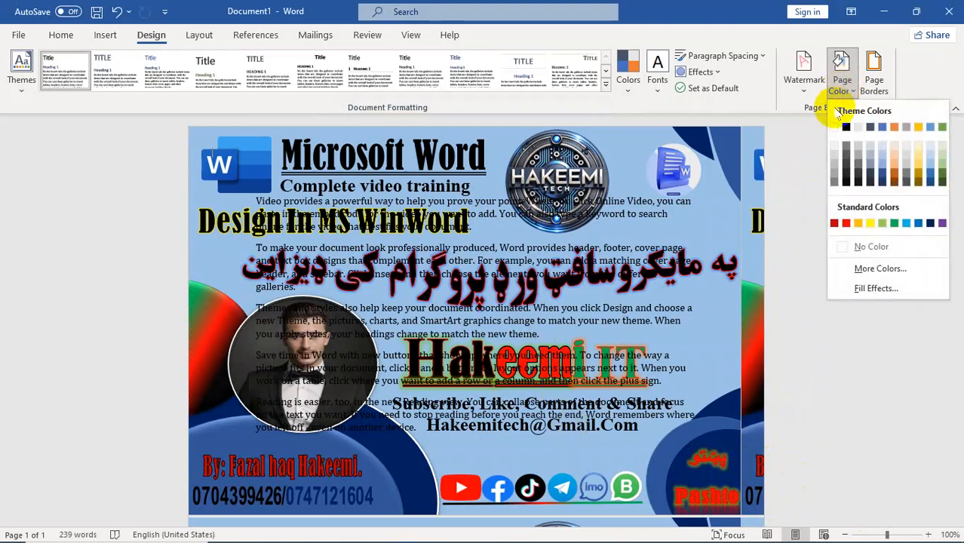
left_click(874, 291)
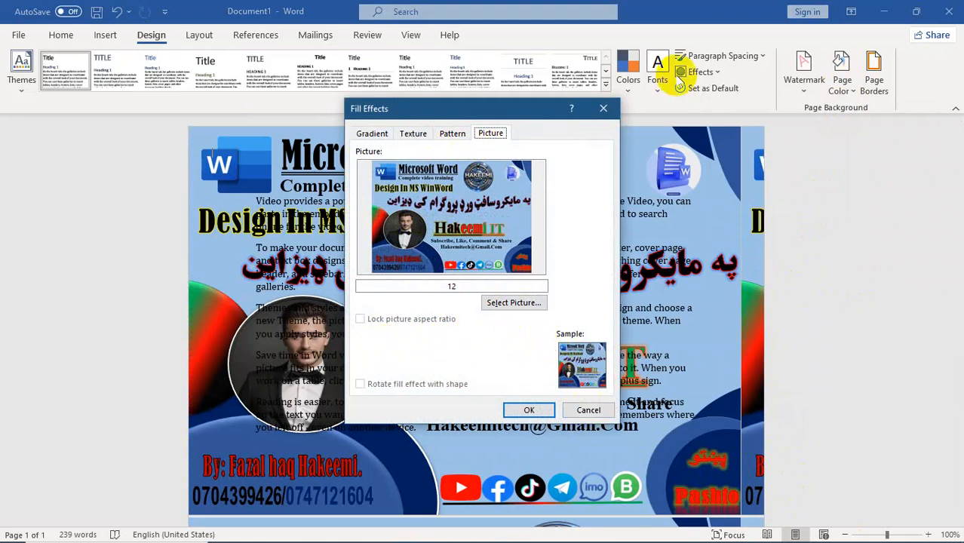
left_click(603, 108)
left_click(842, 83)
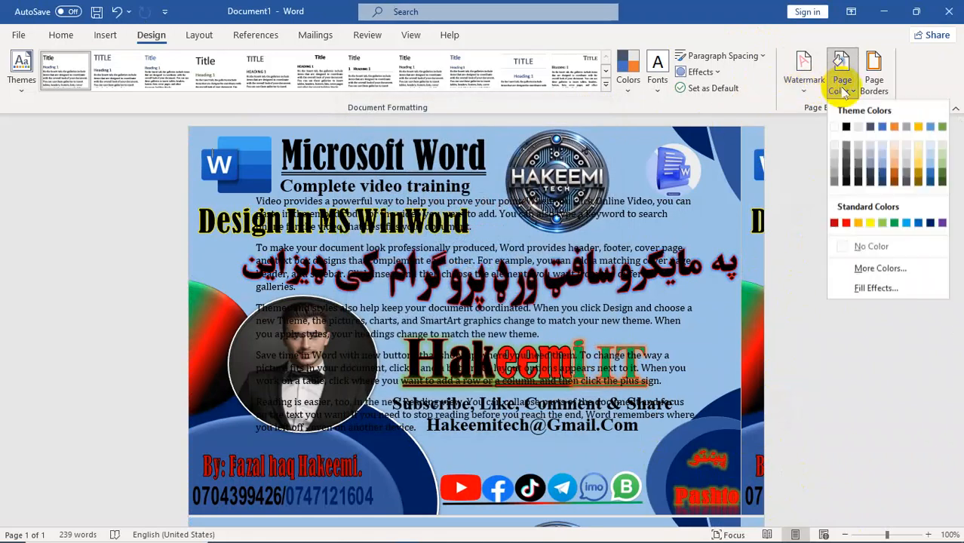
left_click(866, 248)
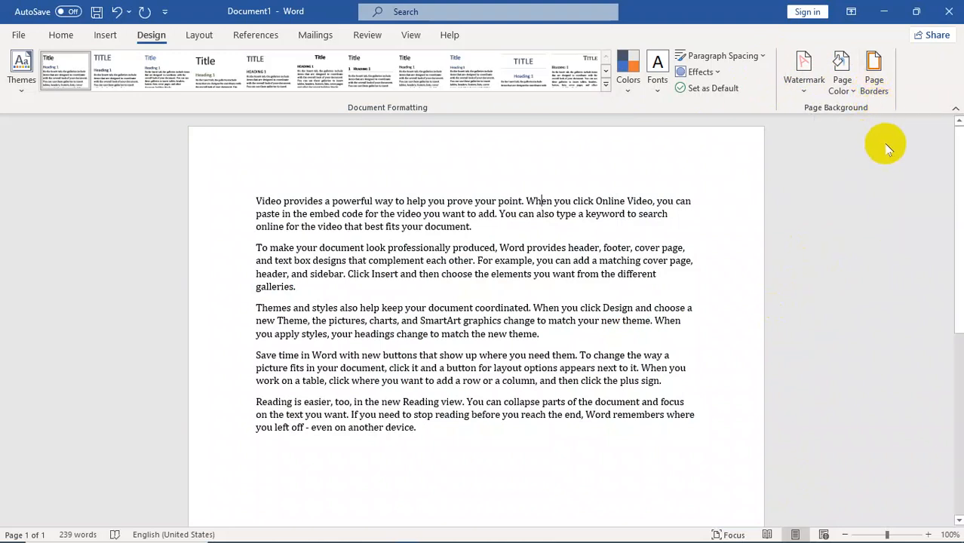
left_click(875, 80)
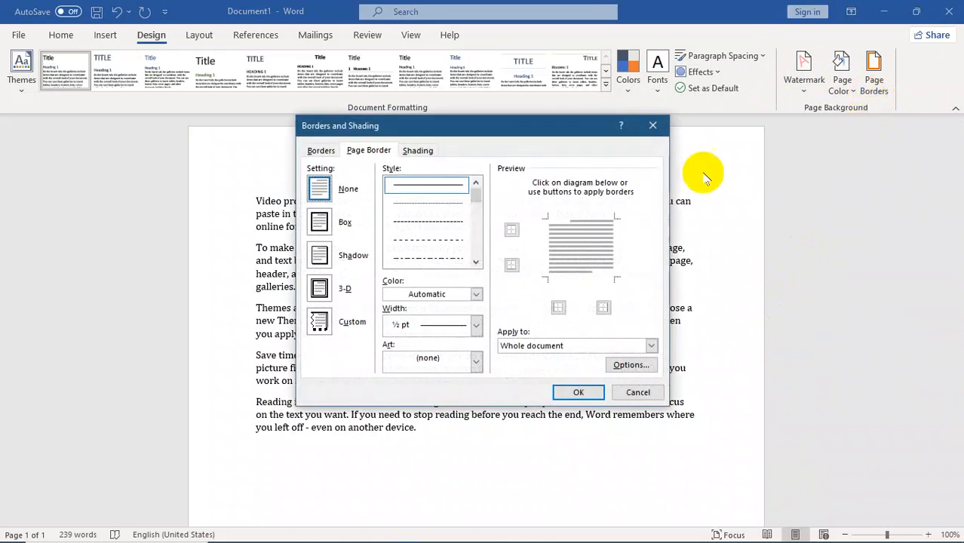
left_click(324, 151)
left_click_drag(487, 132, 505, 158)
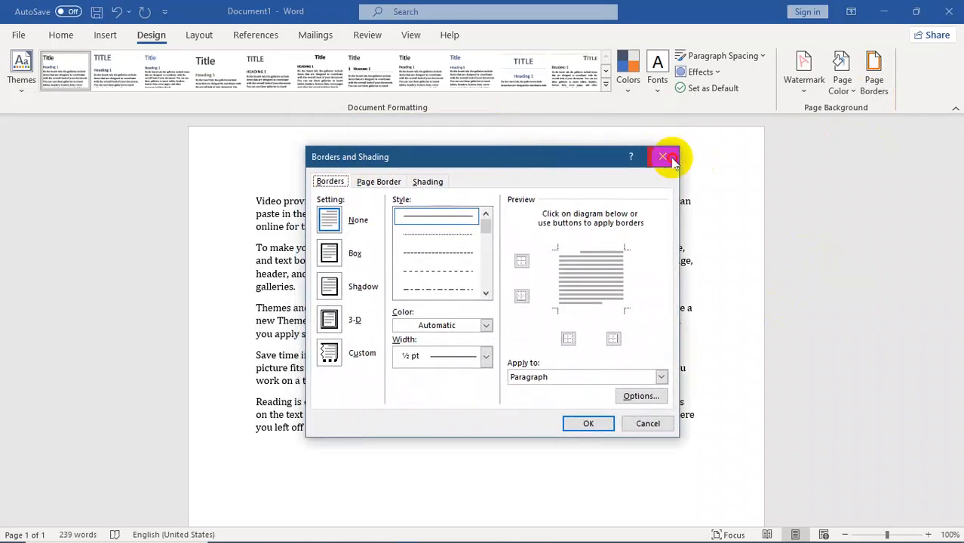
left_click(665, 155)
- Add a paragraph border around the first two paragraphs, trying Box, Shadow and 3-D before choosing Custom and a 3 pt multi-line style
left_click_drag(577, 286, 254, 203)
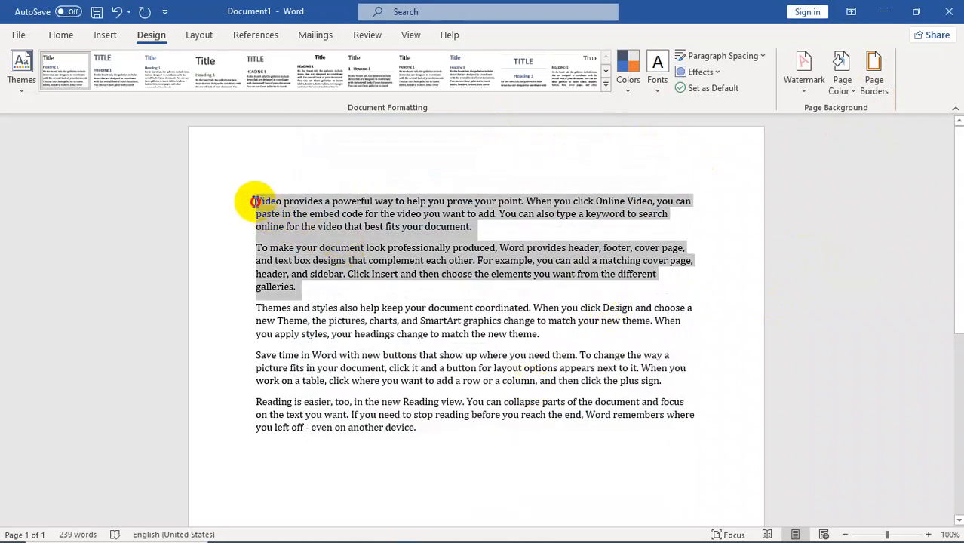
left_click(874, 81)
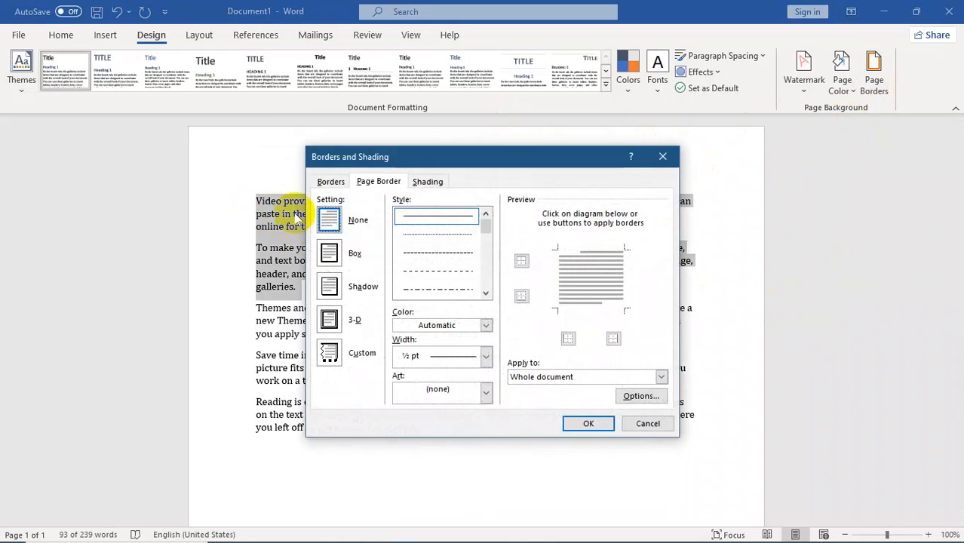
left_click(330, 181)
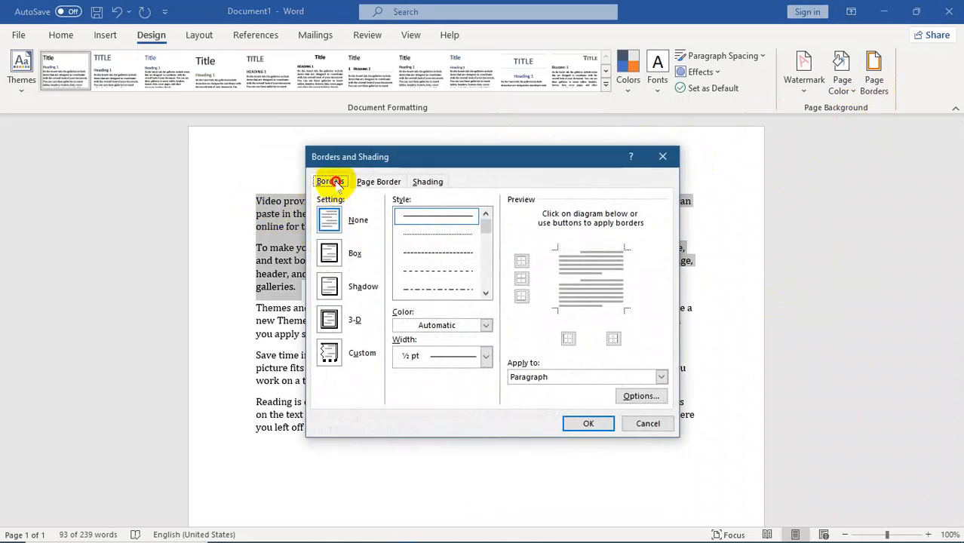
left_click(329, 253)
left_click(330, 288)
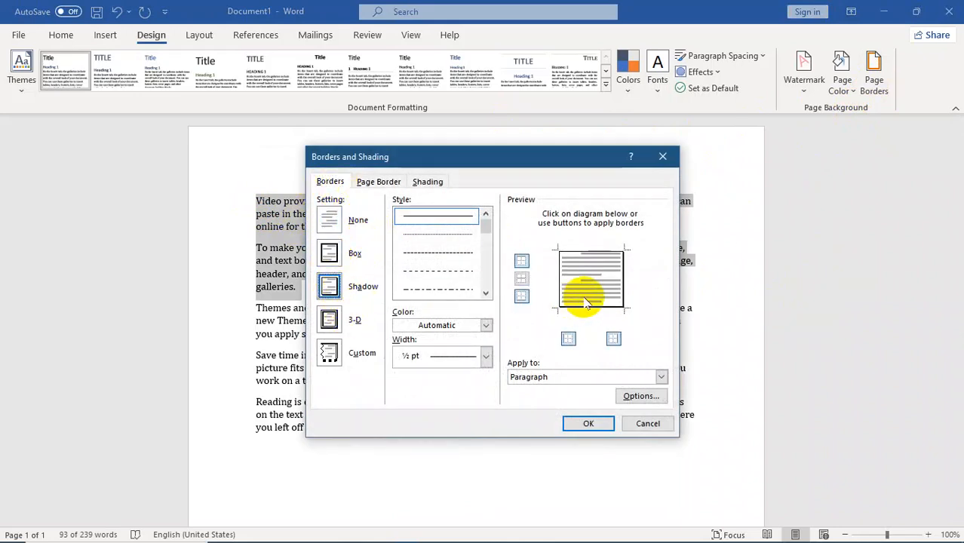
left_click(330, 318)
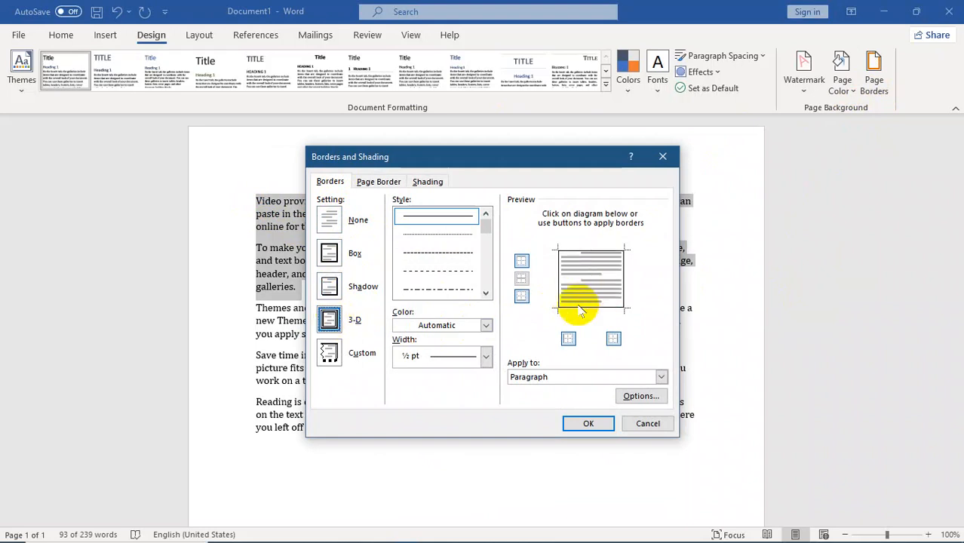
left_click(330, 353)
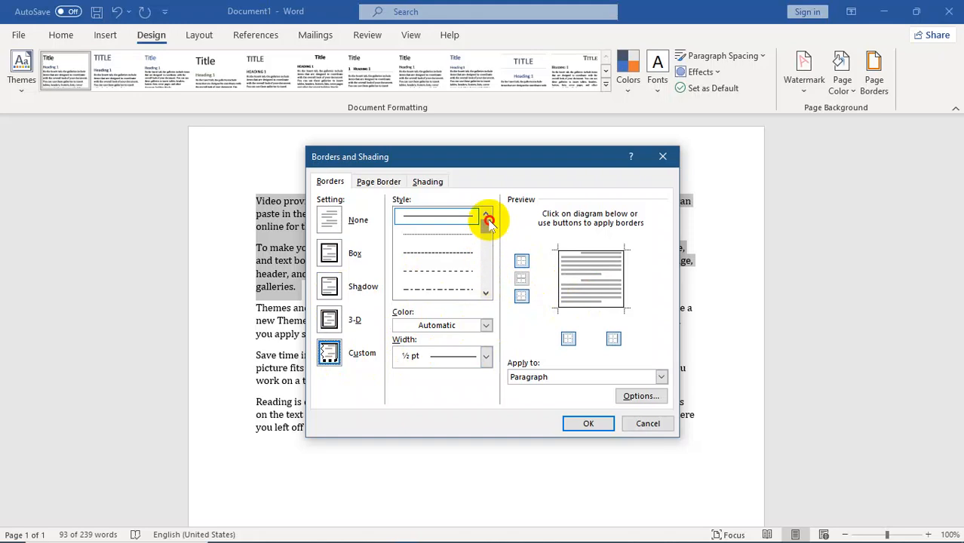
scroll(459, 262, "down", 3)
left_click(441, 289)
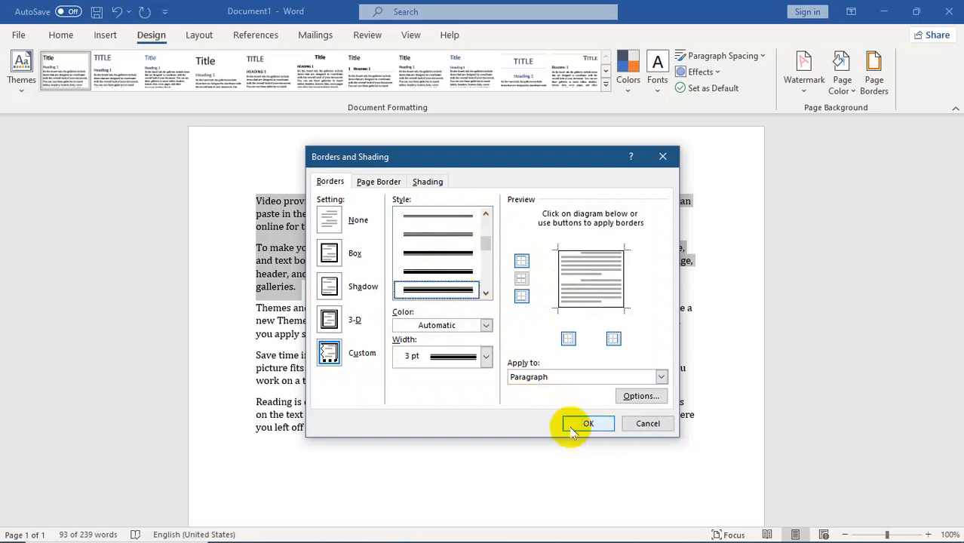
left_click(587, 423)
left_click(532, 310)
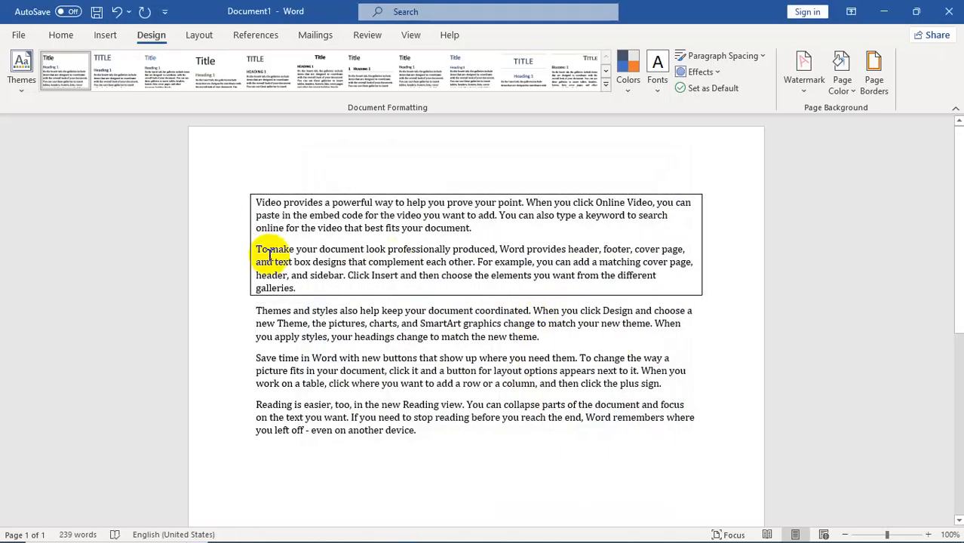
left_click_drag(632, 306, 636, 295)
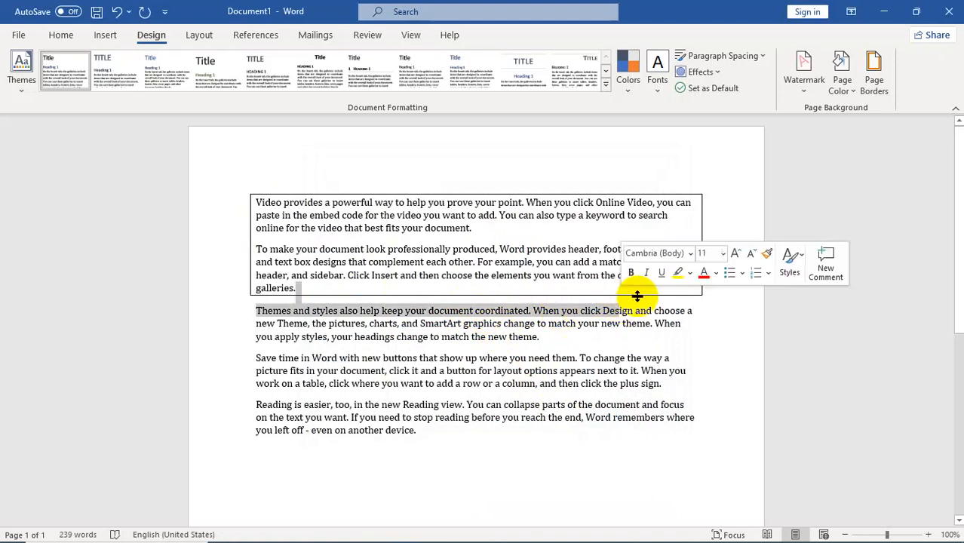
left_click(455, 273)
- Try to apply a Custom page border to the whole document using the red 3 pt diagonally striped line style
left_click_drag(296, 288, 260, 205)
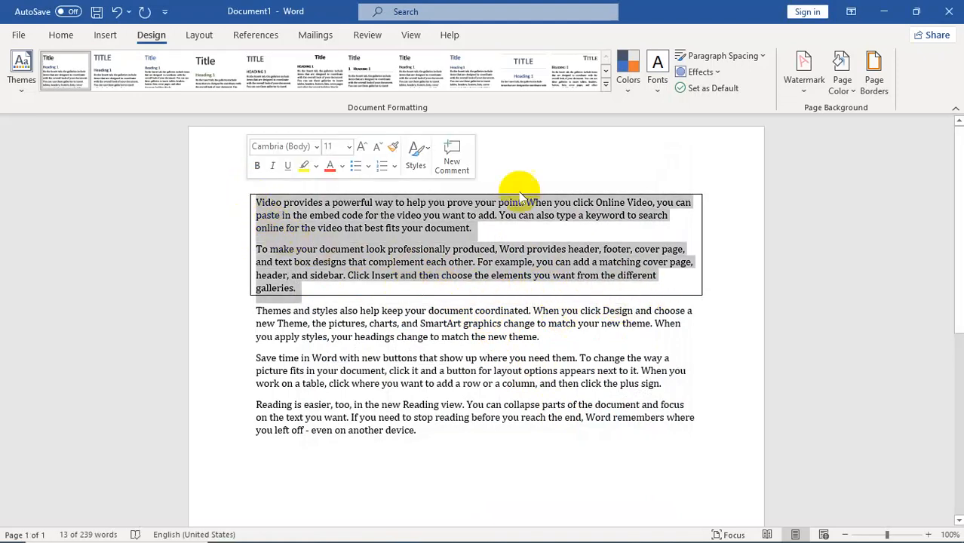
left_click(873, 75)
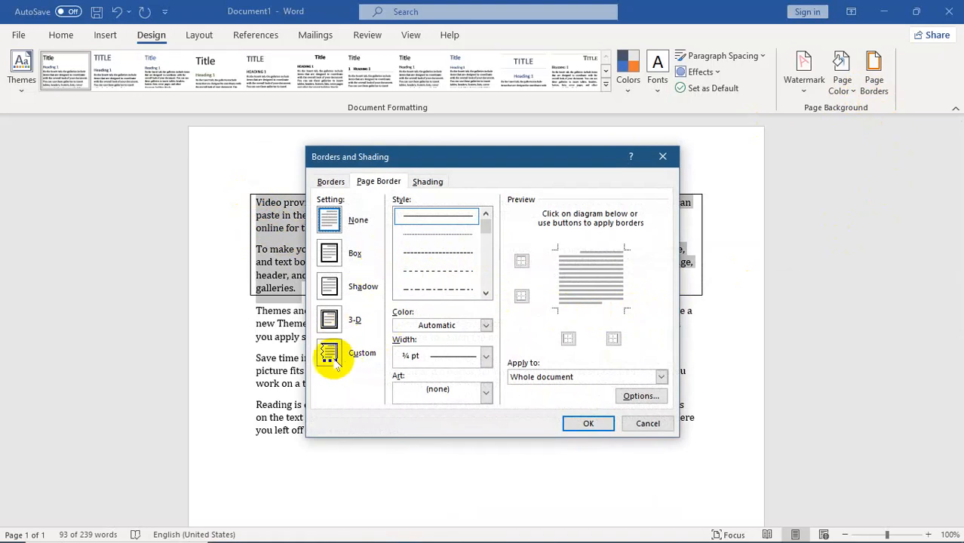
left_click_drag(487, 227, 477, 279)
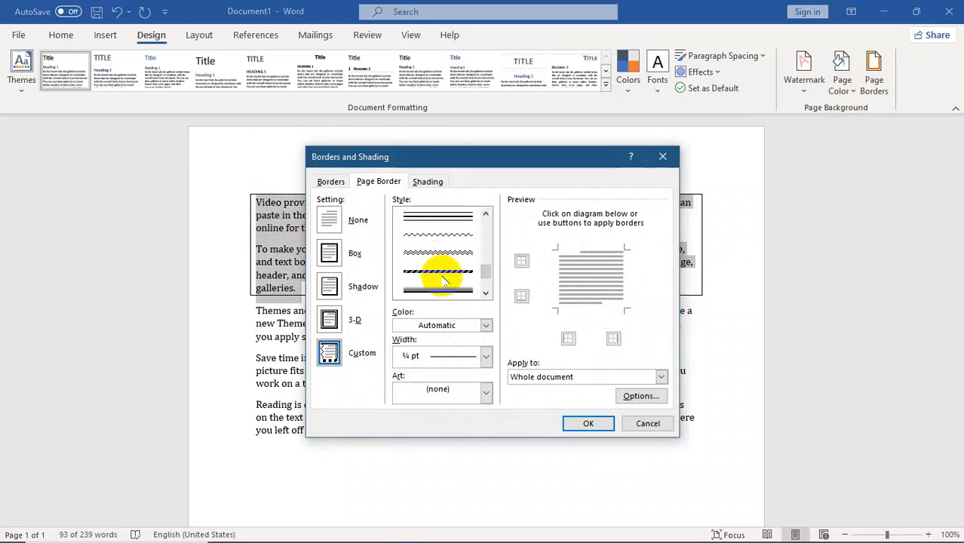
left_click(444, 271)
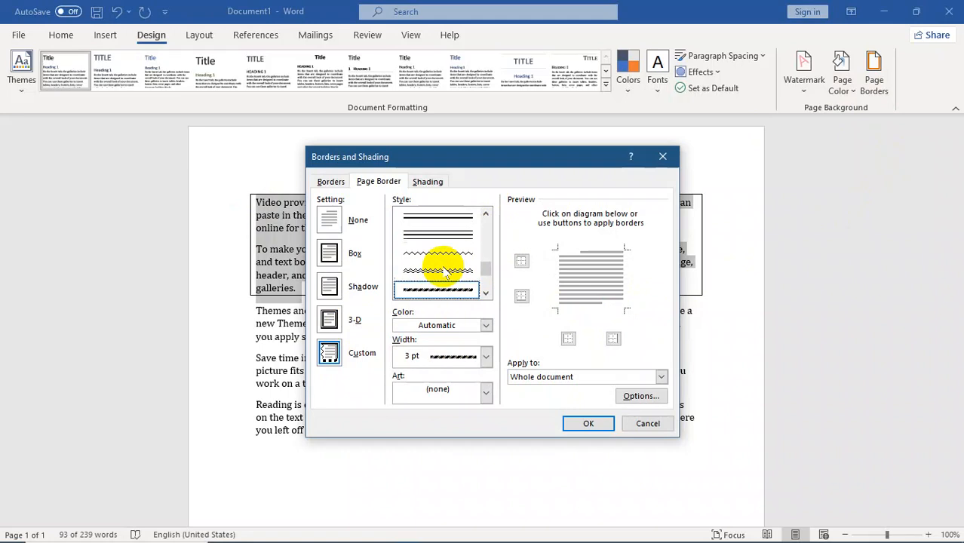
left_click(486, 325)
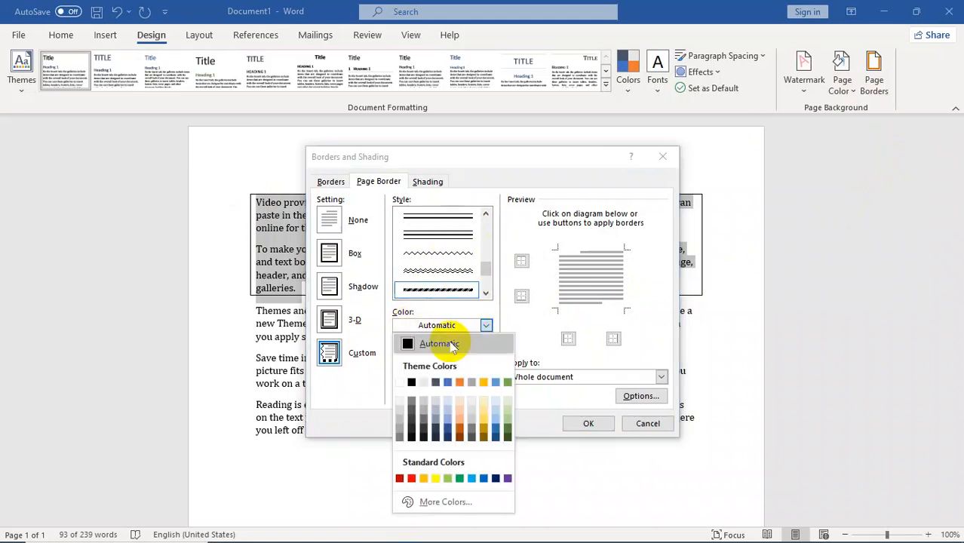
left_click(413, 476)
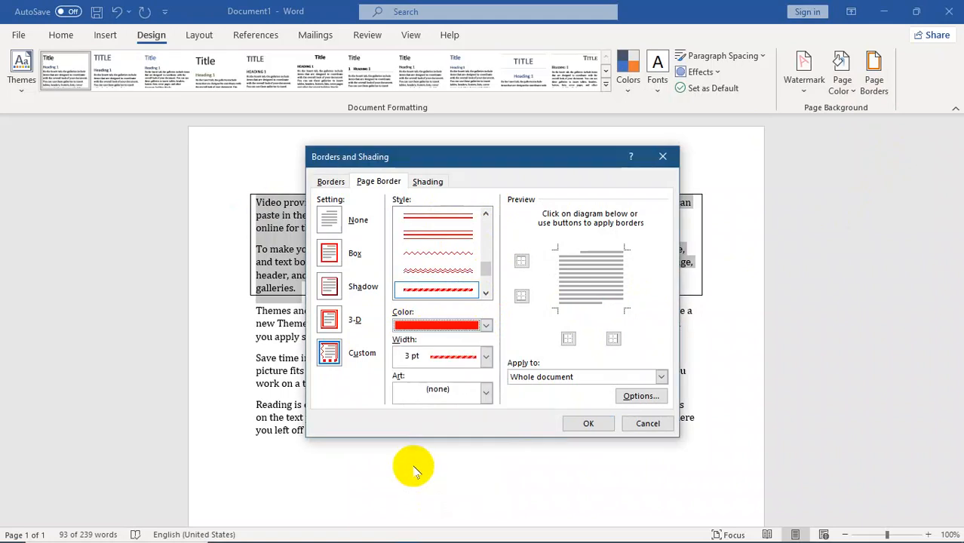
left_click(586, 424)
left_click(668, 276)
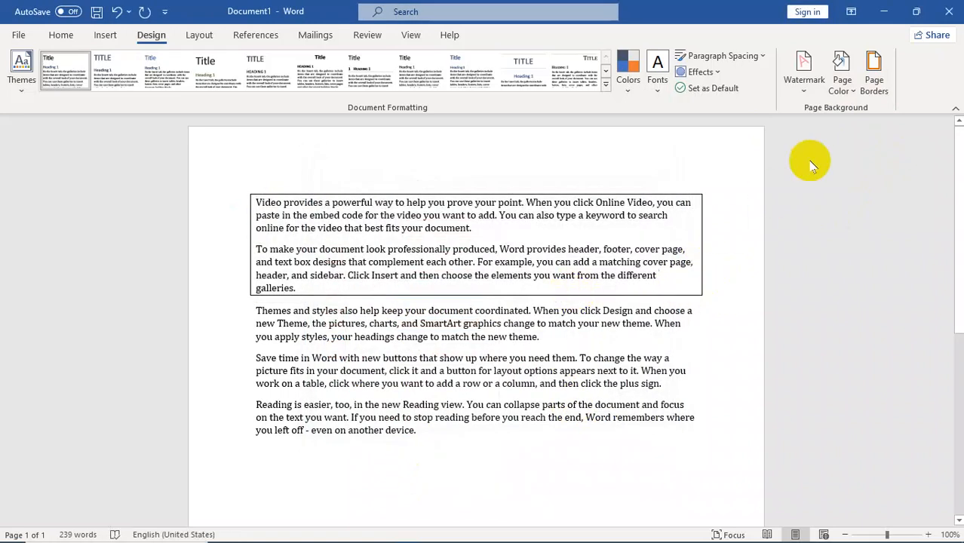
- Change the border around the first two paragraphs to a red thick-thin double line, keeping the Box setting
left_click(867, 86)
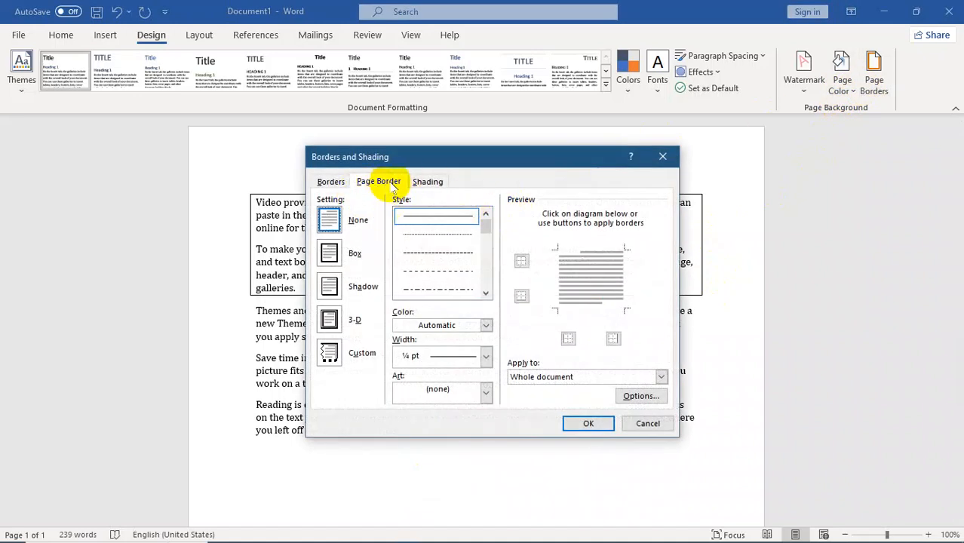
left_click(330, 182)
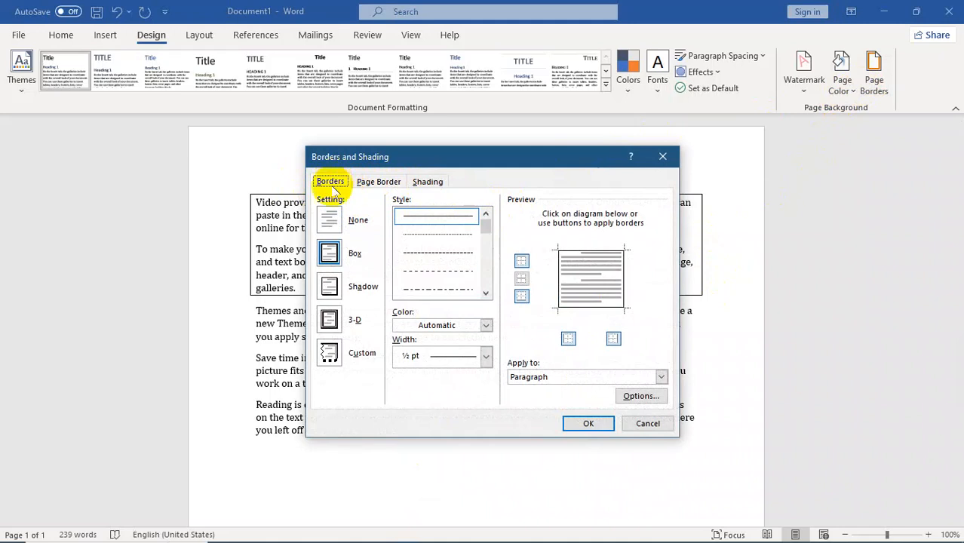
left_click(484, 330)
left_click(411, 479)
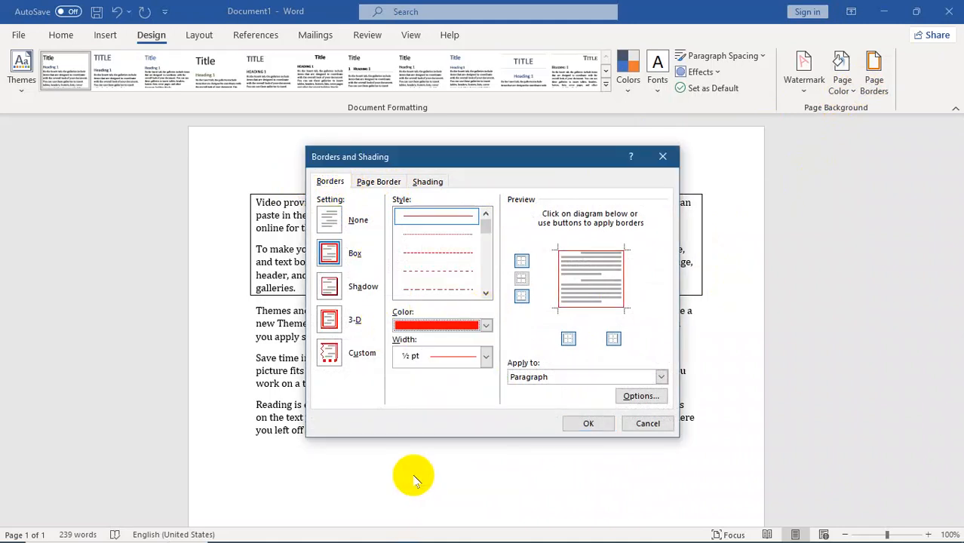
left_click(485, 294)
left_click(448, 291)
left_click(587, 423)
- Set the width of the red double-line border around the first two paragraphs to 6 pt
left_click_drag(667, 290, 258, 187)
left_click(850, 90)
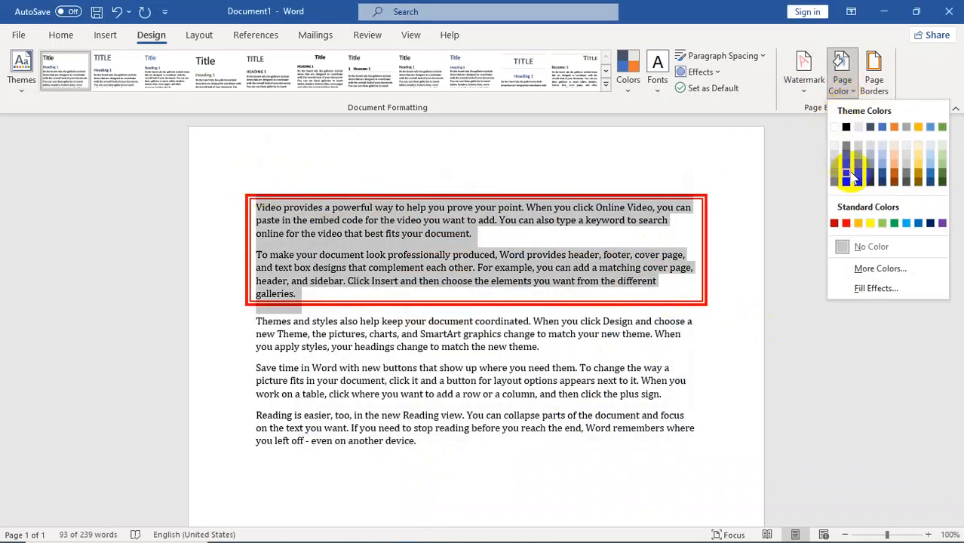
left_click(876, 70)
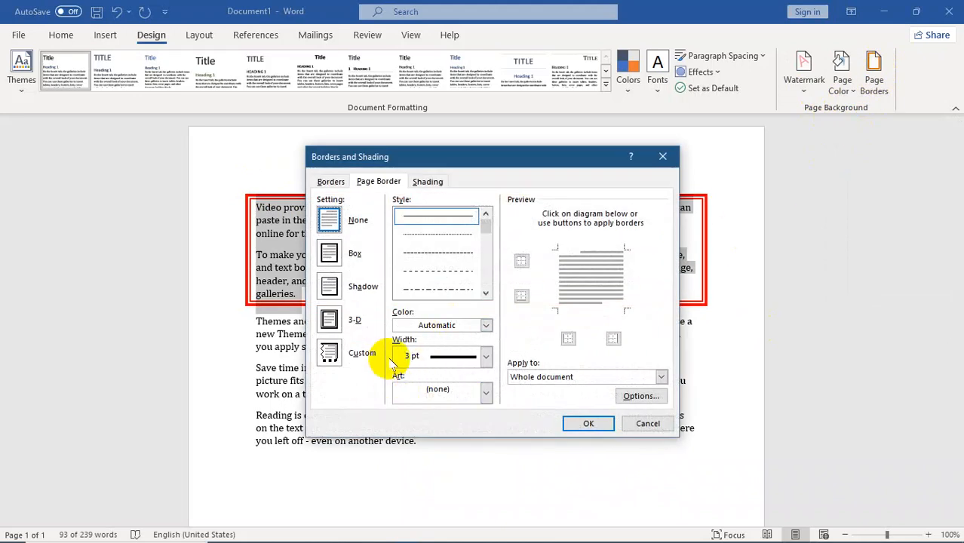
left_click(487, 357)
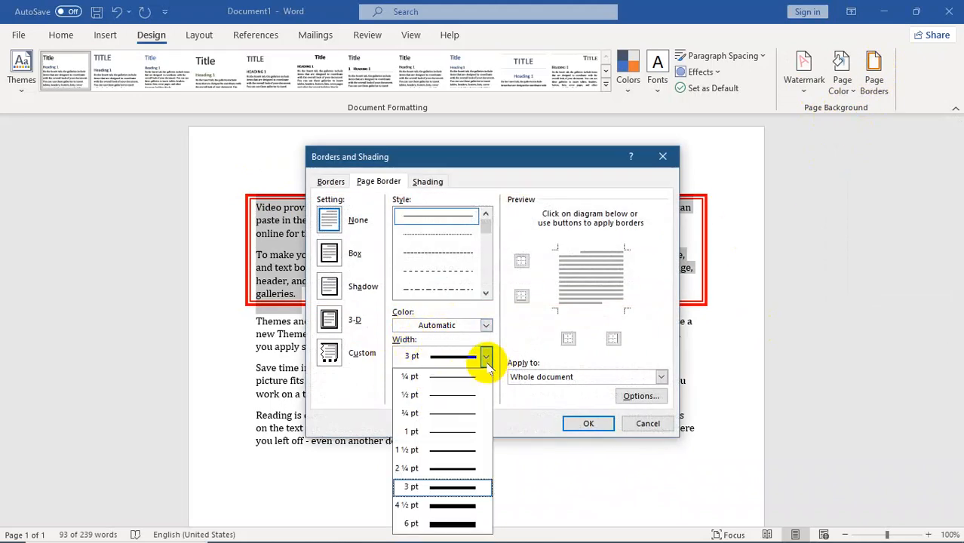
left_click(461, 526)
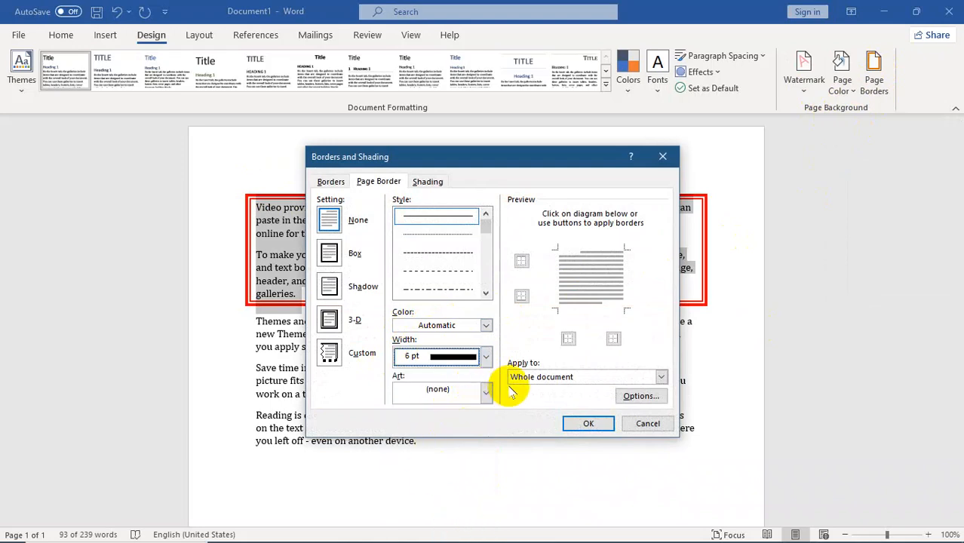
left_click(329, 182)
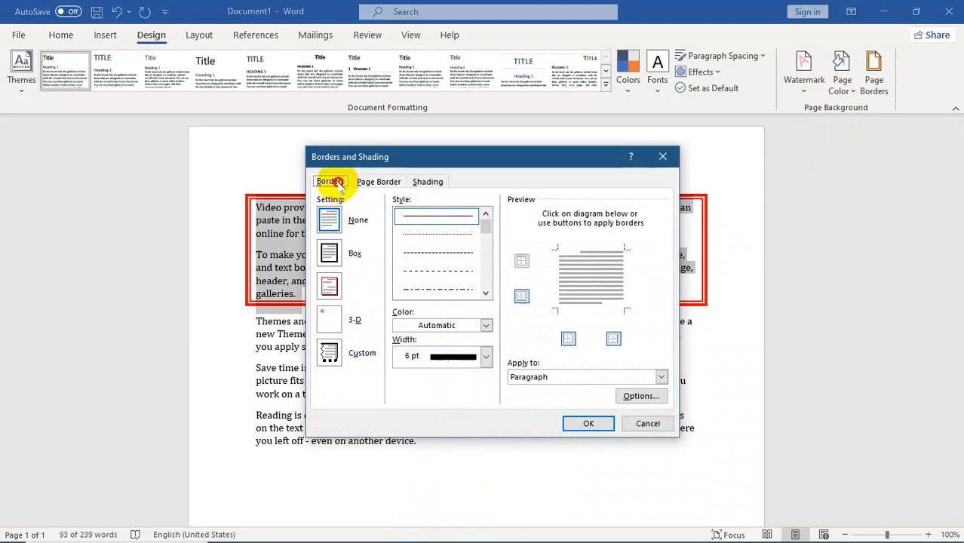
left_click(486, 362)
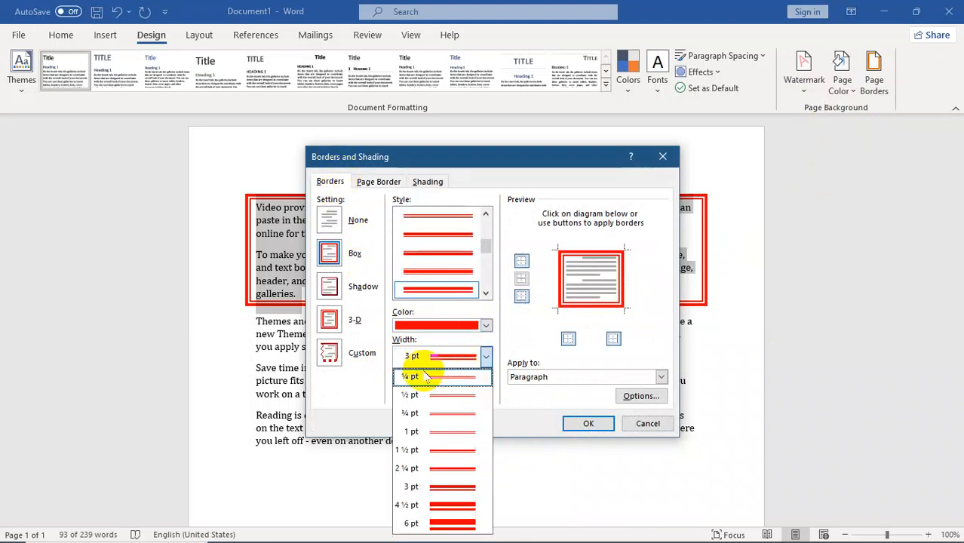
left_click(457, 517)
left_click(588, 423)
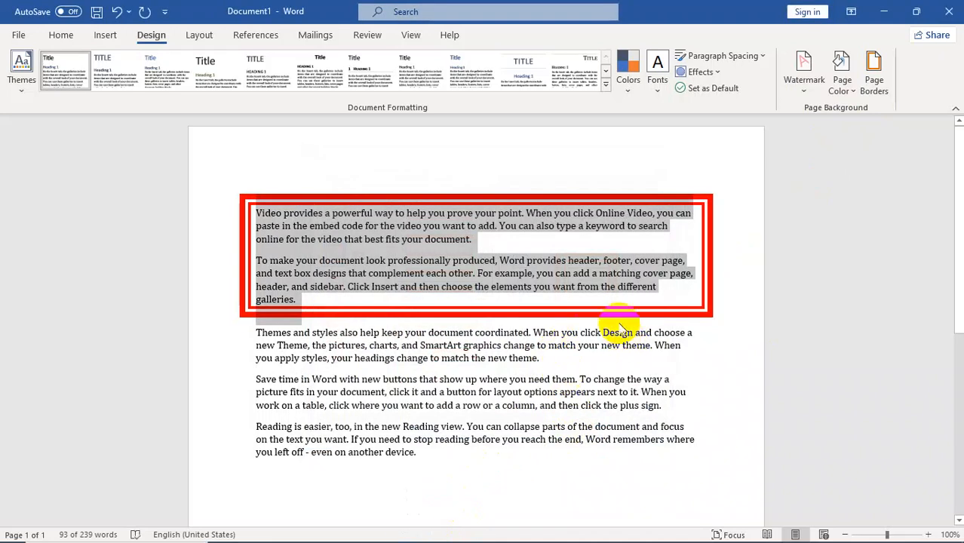
- Remove the top and bottom borders from the first two paragraphs, keeping the side borders
left_click(874, 71)
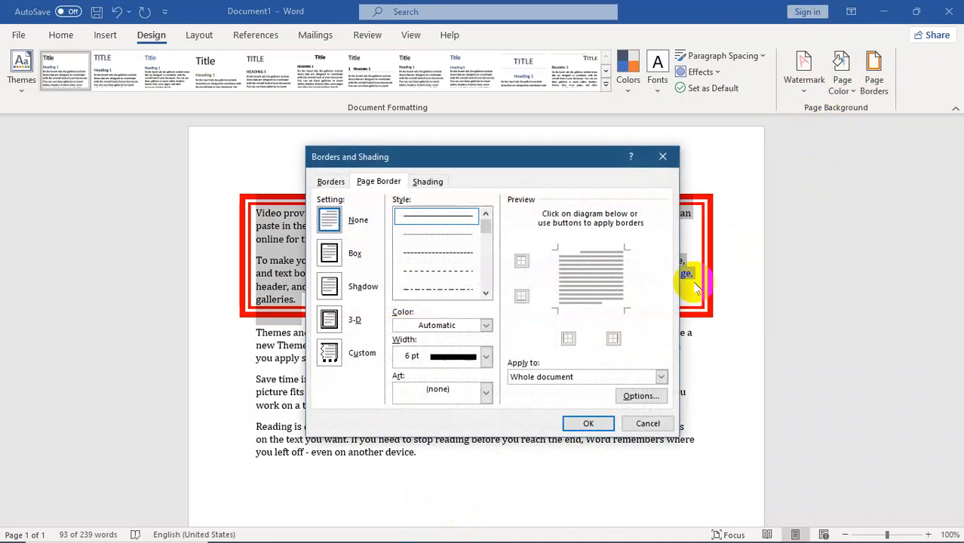
left_click(330, 182)
left_click(522, 261)
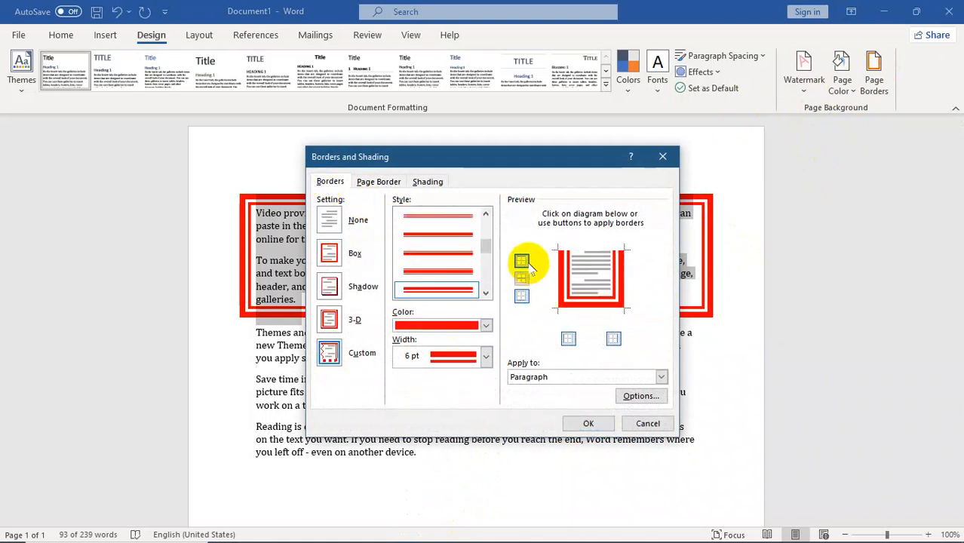
left_click(525, 298)
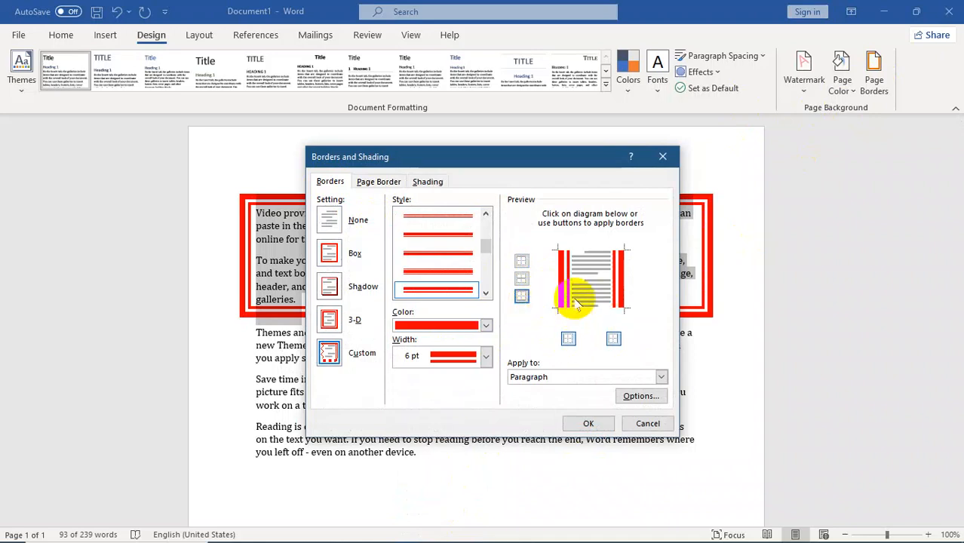
left_click(587, 423)
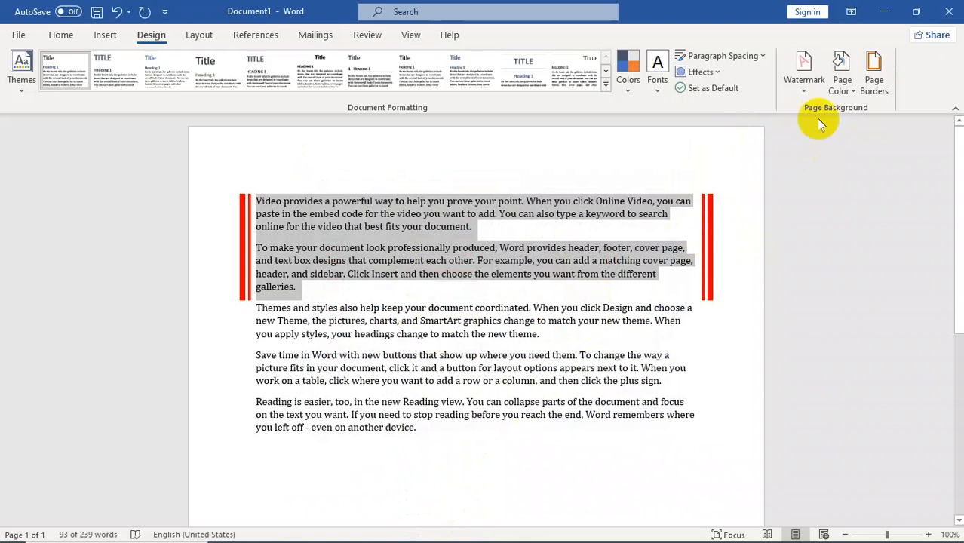
- Add the red 6 pt double line along the top, between and below the first two paragraphs, keeping both side borders
left_click(872, 68)
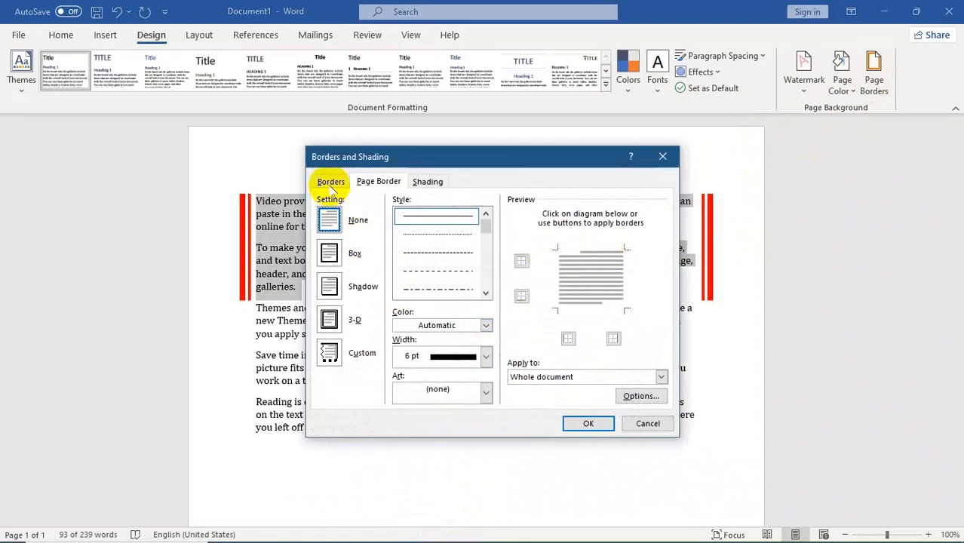
left_click(330, 181)
left_click(570, 340)
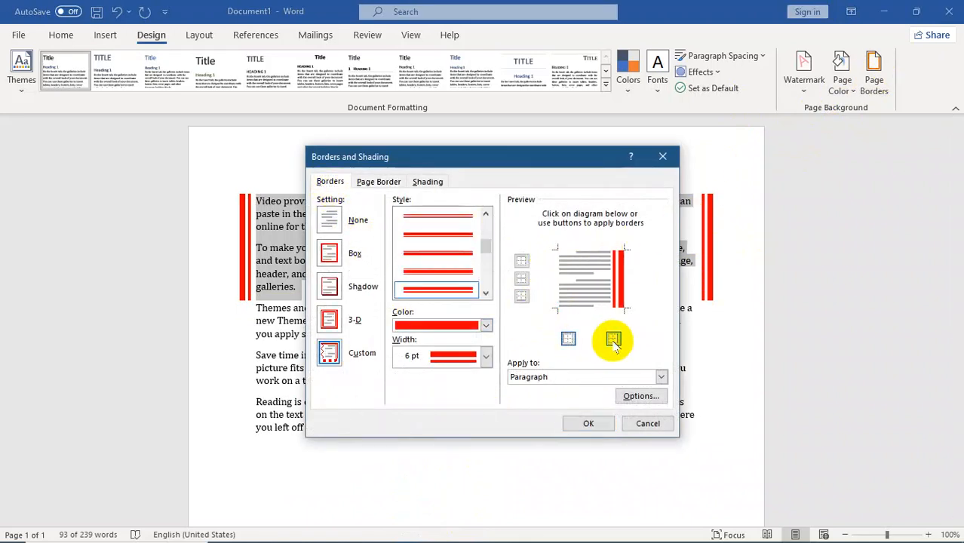
left_click(568, 338)
left_click(613, 339)
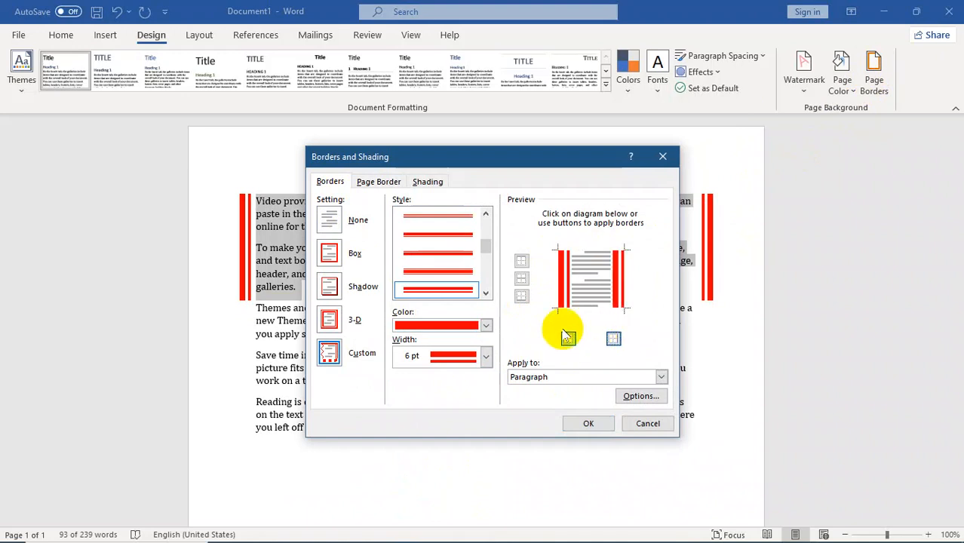
left_click(526, 264)
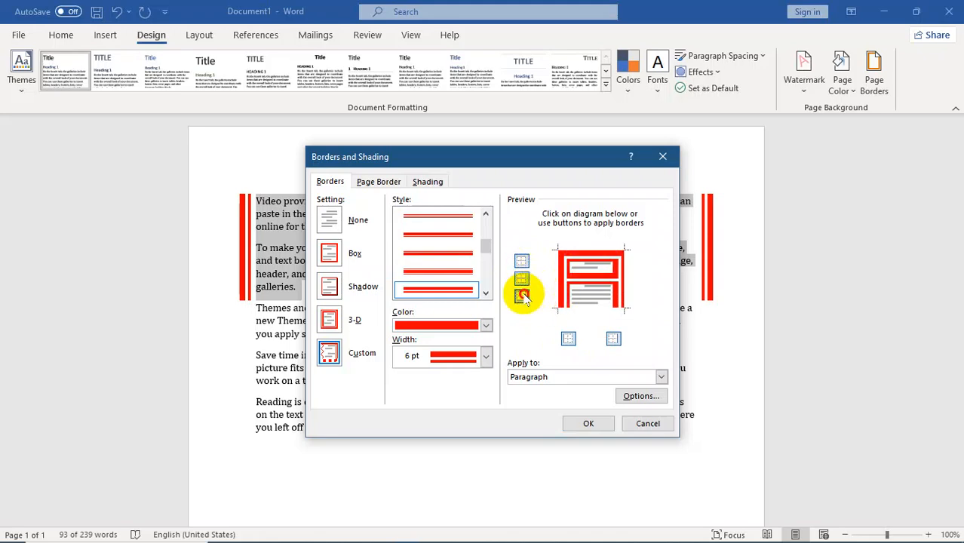
left_click(586, 423)
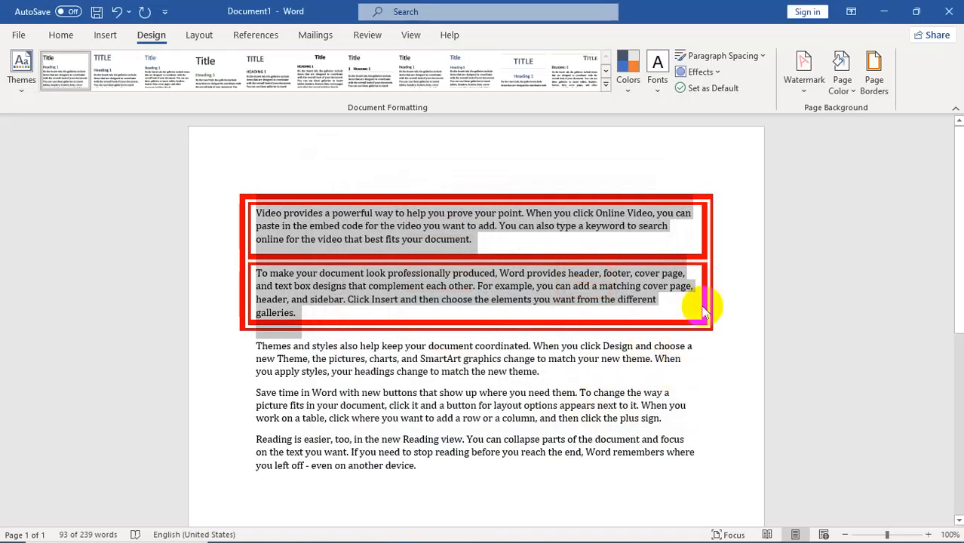
left_click(840, 83)
left_click(879, 85)
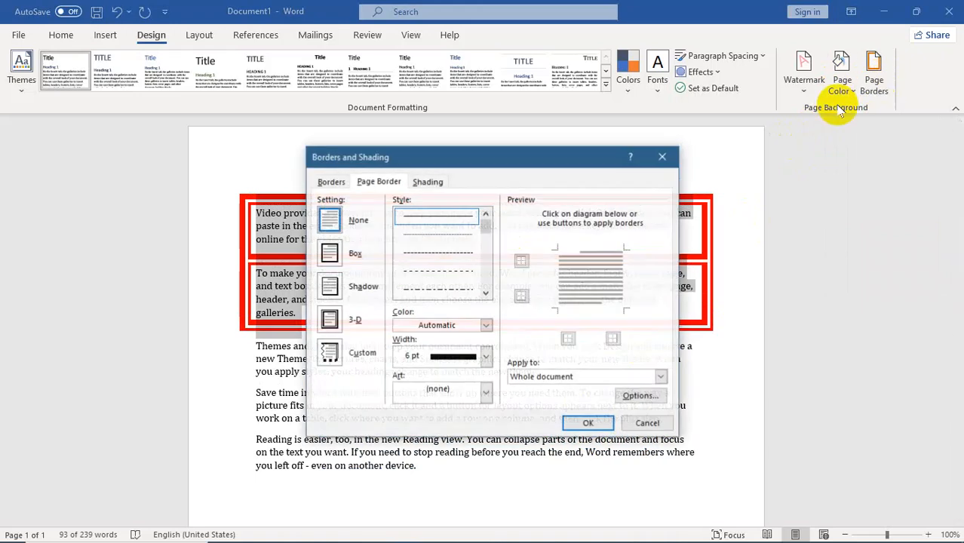
left_click(341, 217)
left_click(354, 253)
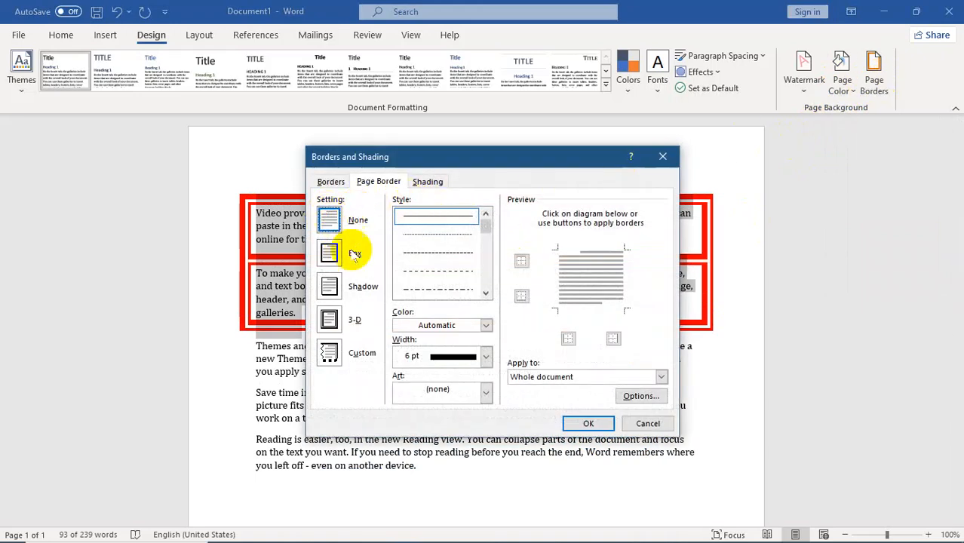
left_click(586, 423)
- Replace the entire bordered document text with fresh sample paragraphs generated by =RAND()
left_click(658, 309)
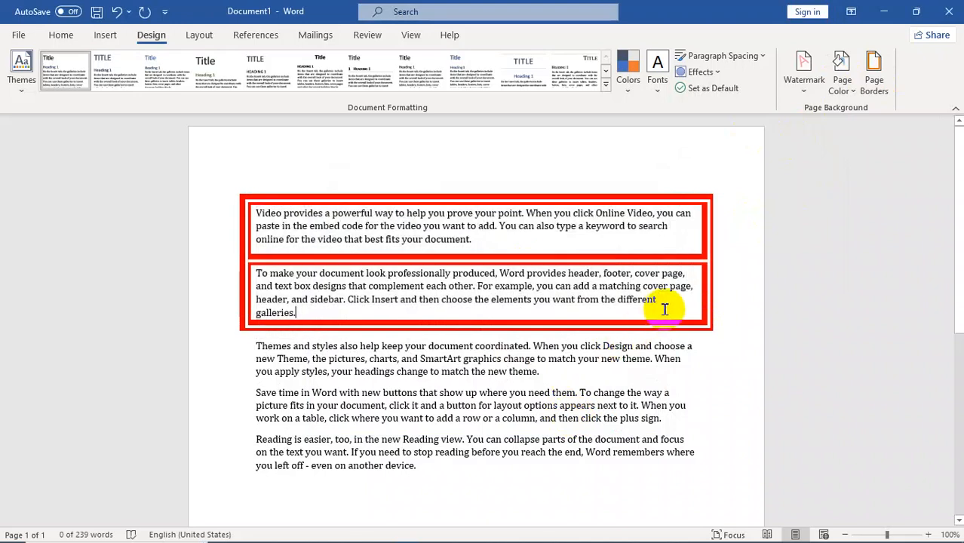
key("ctrl+a")
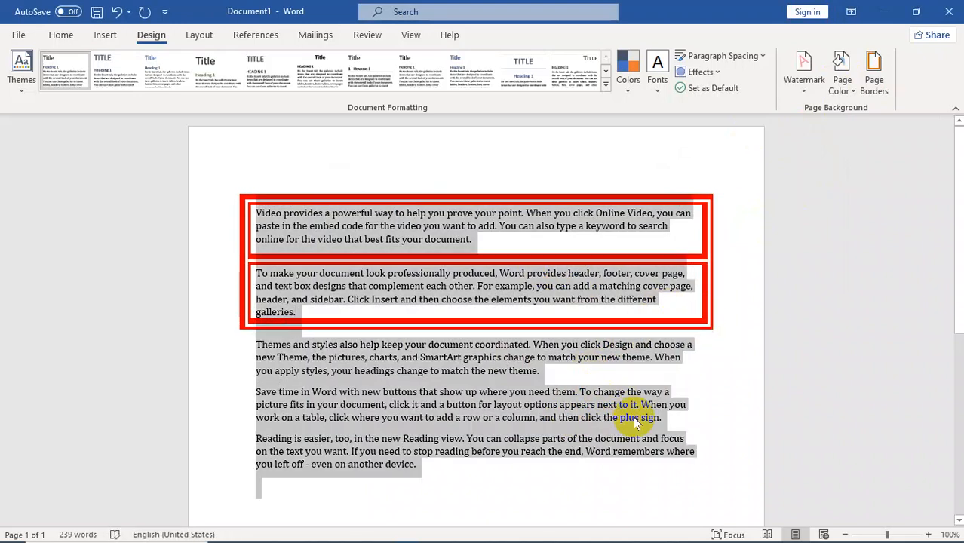
key("Delete")
type("=RAND")
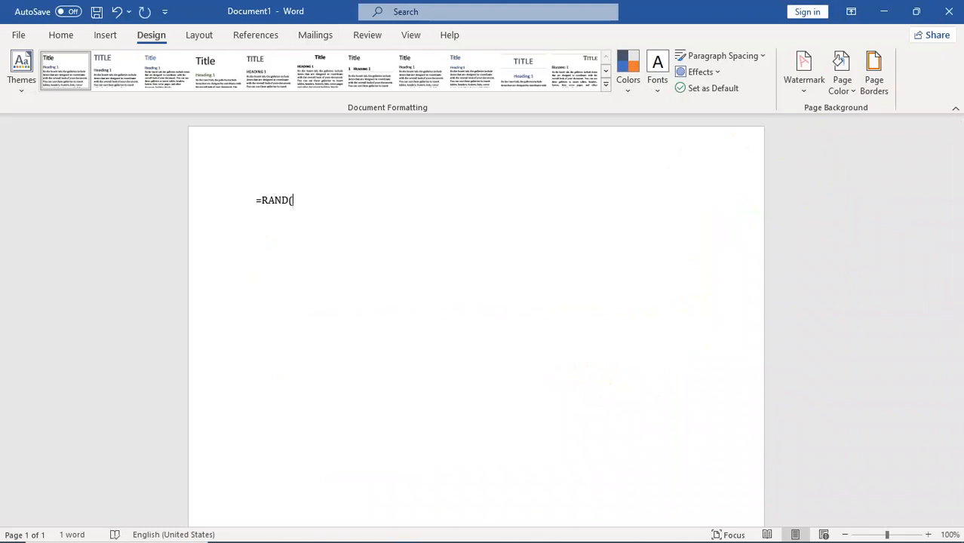
type("()")
key("Return")
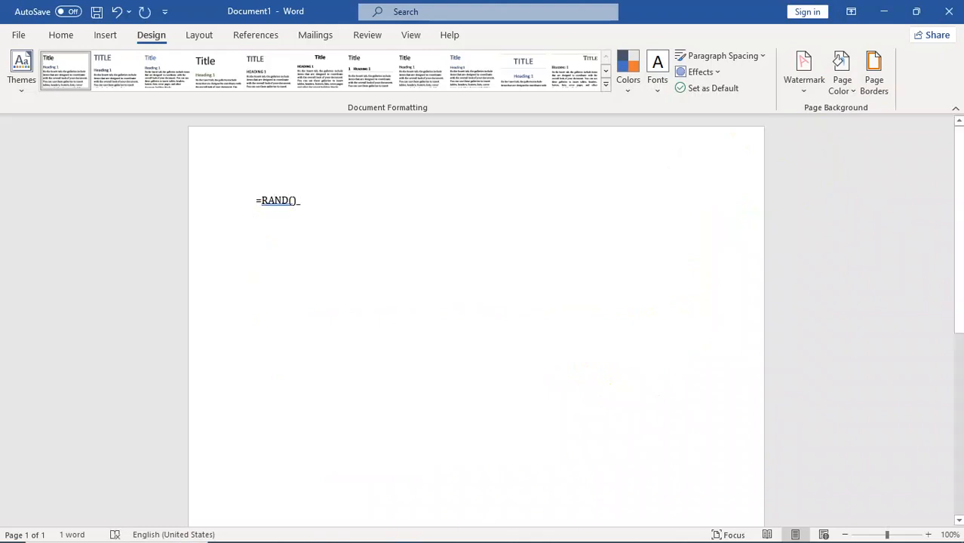
key("Return")
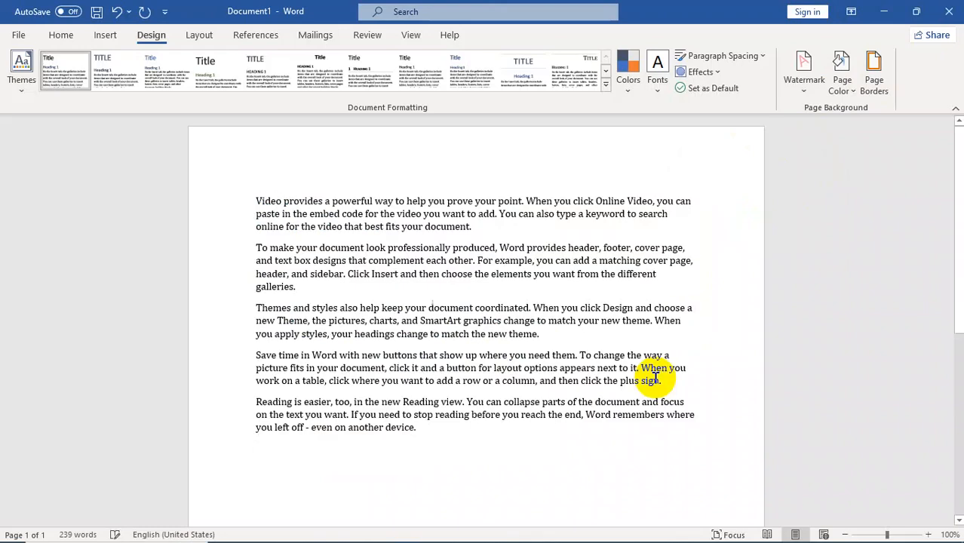
- Generate many more pages of sample paragraphs below the existing text with the RAND function and a paragraph count
type("=RAND(32")
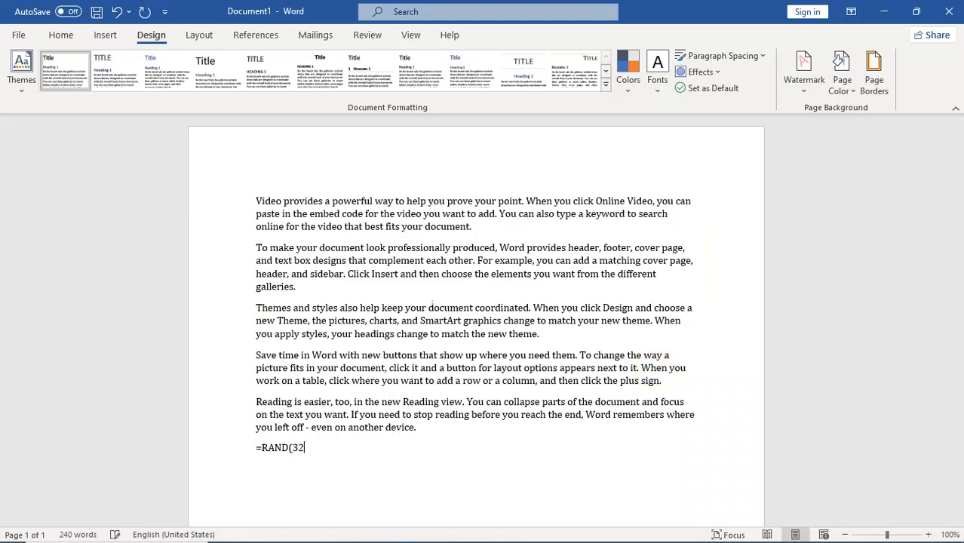
type("23)")
key("Return")
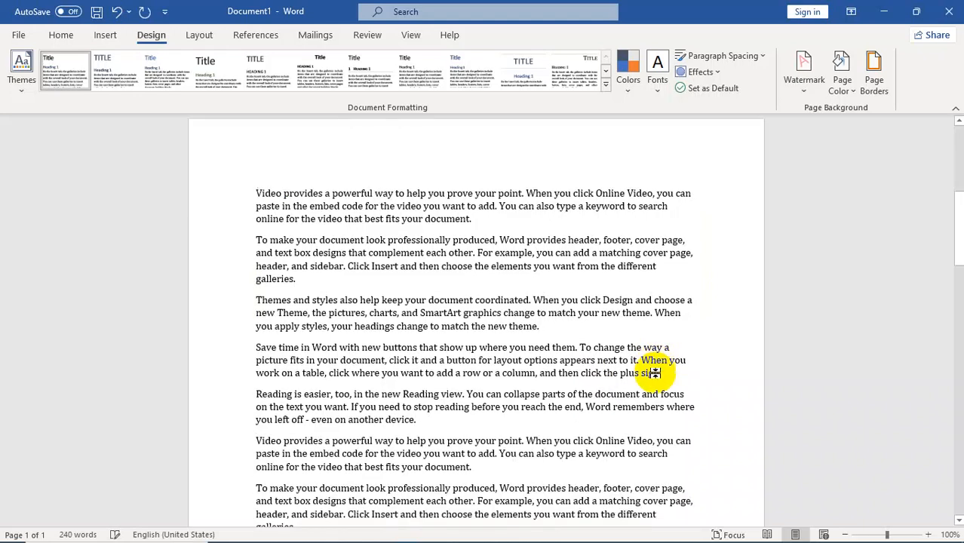
- Apply a 3-D page border with a solid 6 pt automatic-color line to the whole document
left_click(873, 72)
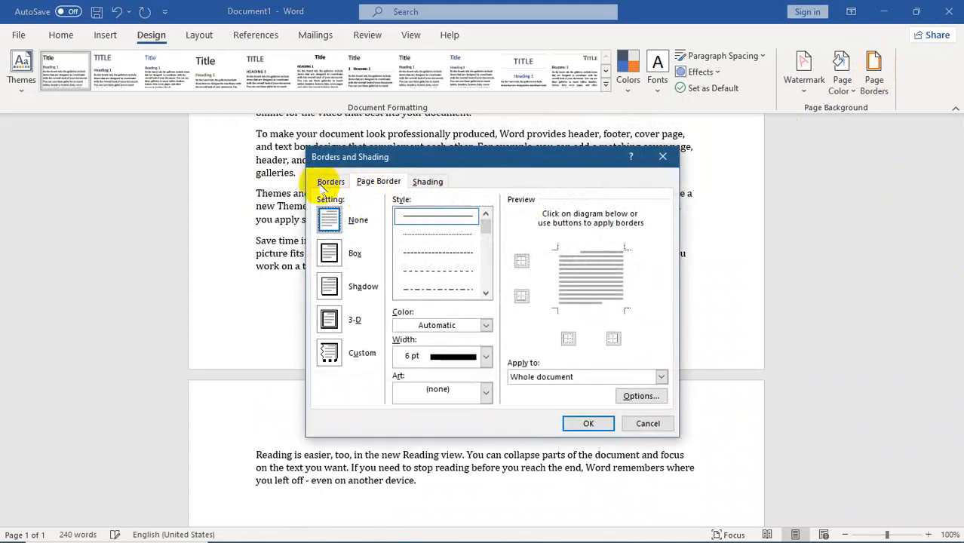
left_click(332, 253)
left_click(329, 286)
left_click(330, 319)
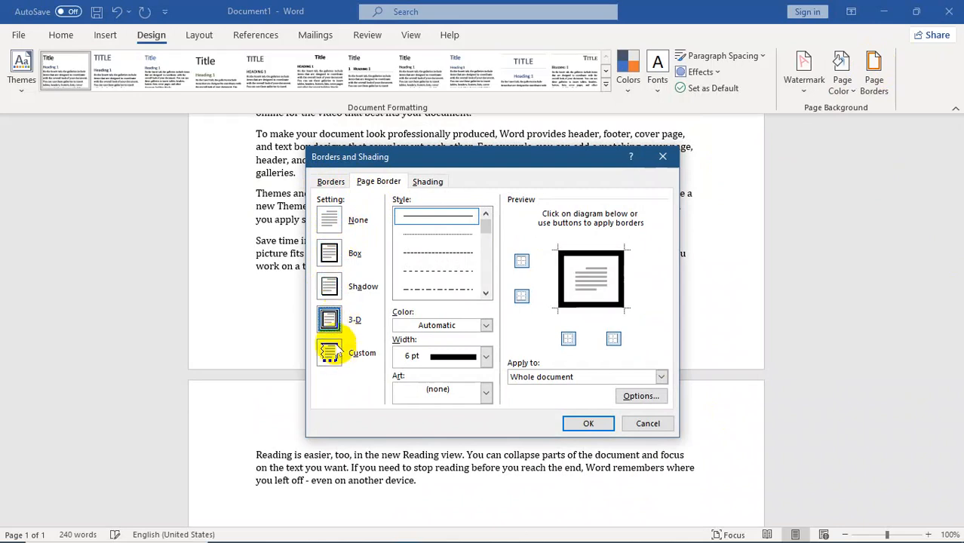
left_click(587, 423)
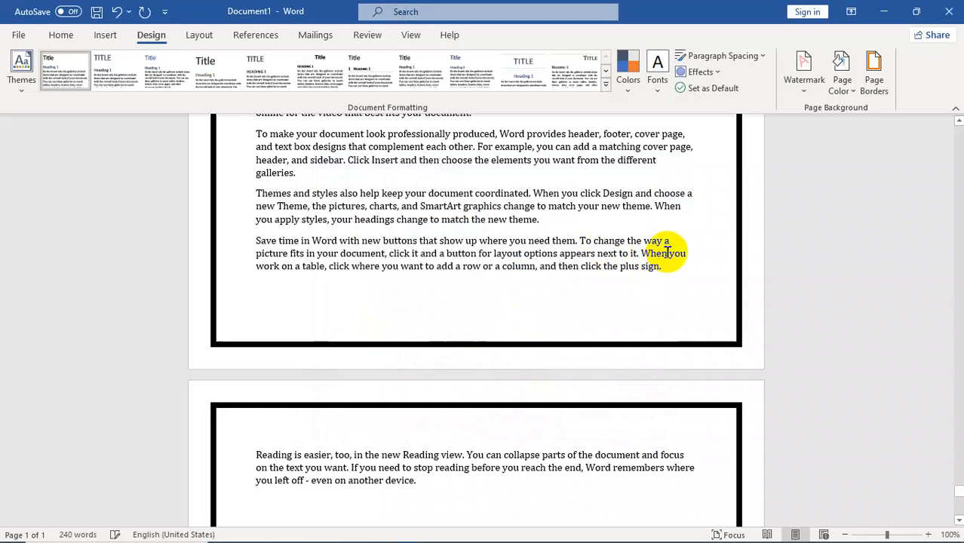
- Change the page border of the whole document to the 3 pt triple-line style
left_click(871, 76)
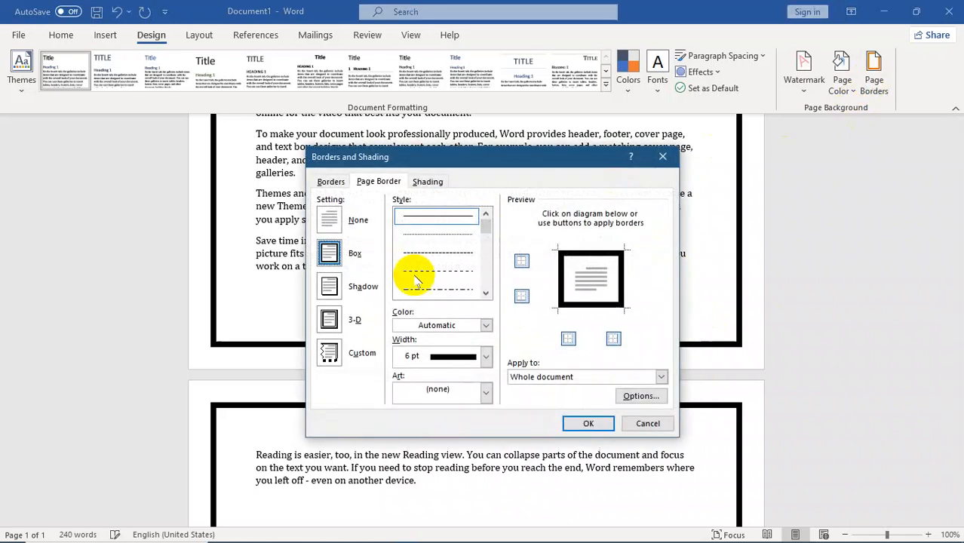
left_click_drag(486, 230, 458, 260)
left_click(446, 283)
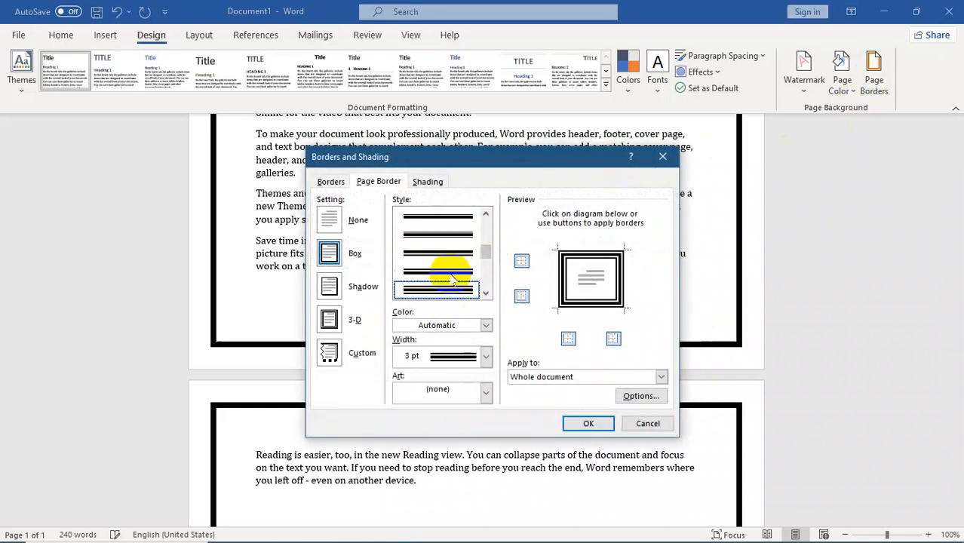
left_click(588, 423)
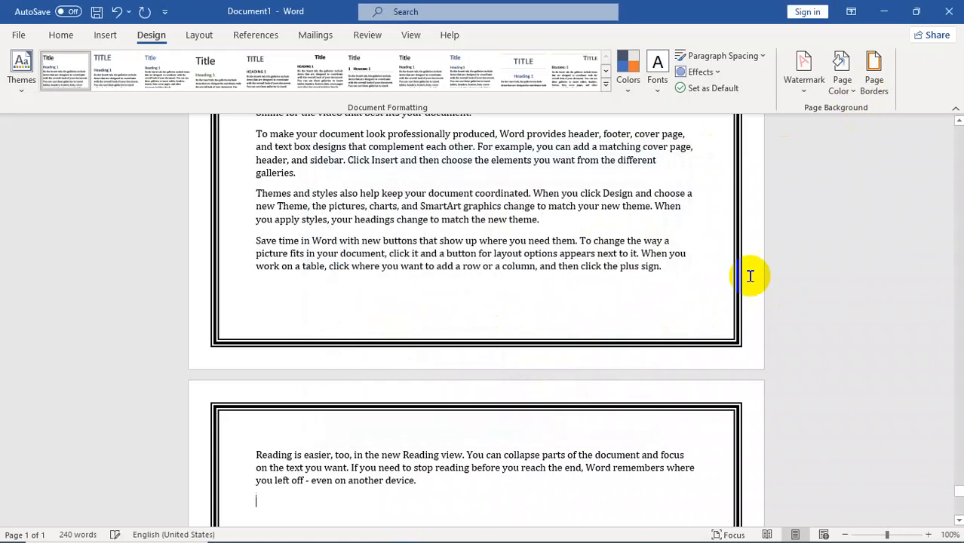
- Recolor the triple-line page border with the dark red standard color
left_click(873, 75)
left_click(485, 325)
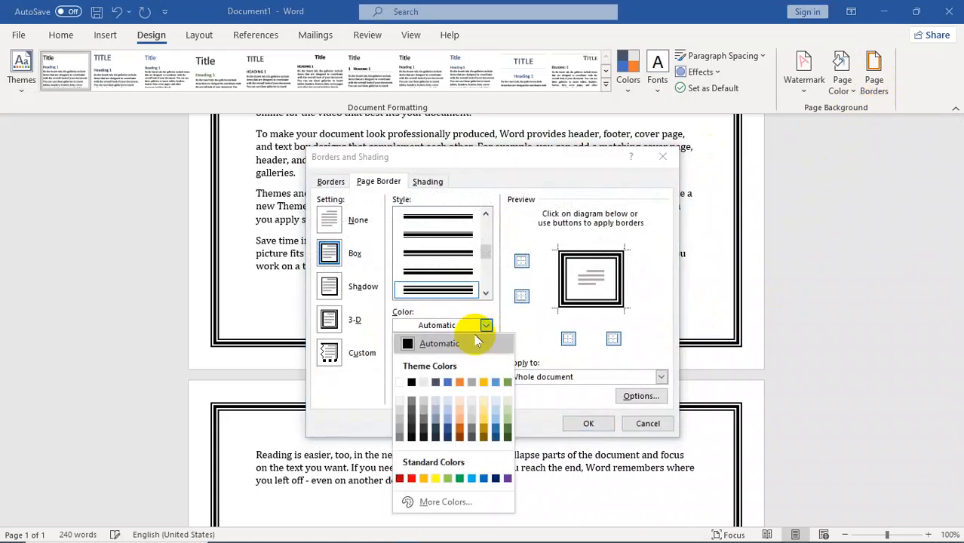
left_click(414, 470)
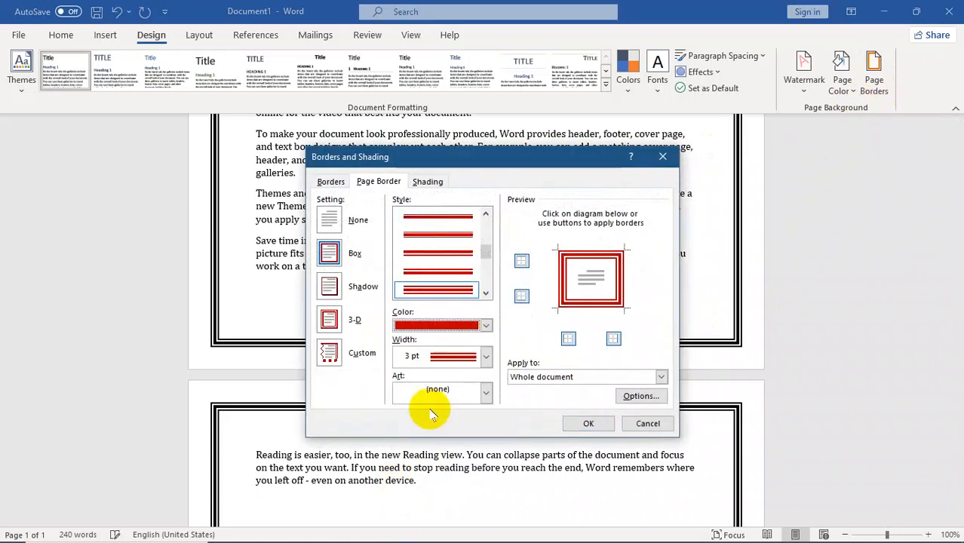
left_click(573, 429)
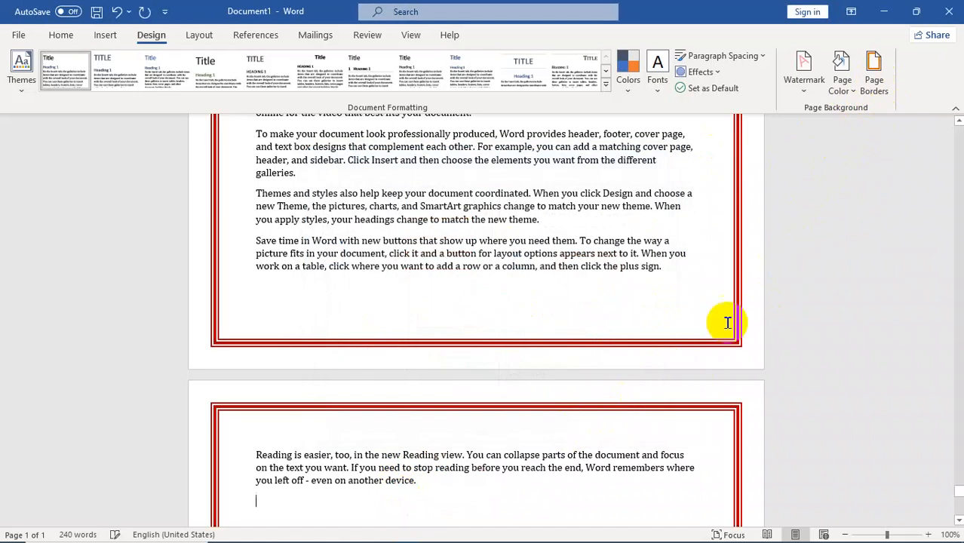
- Set the width of the dark red triple-line page border to ½ pt
left_click(873, 75)
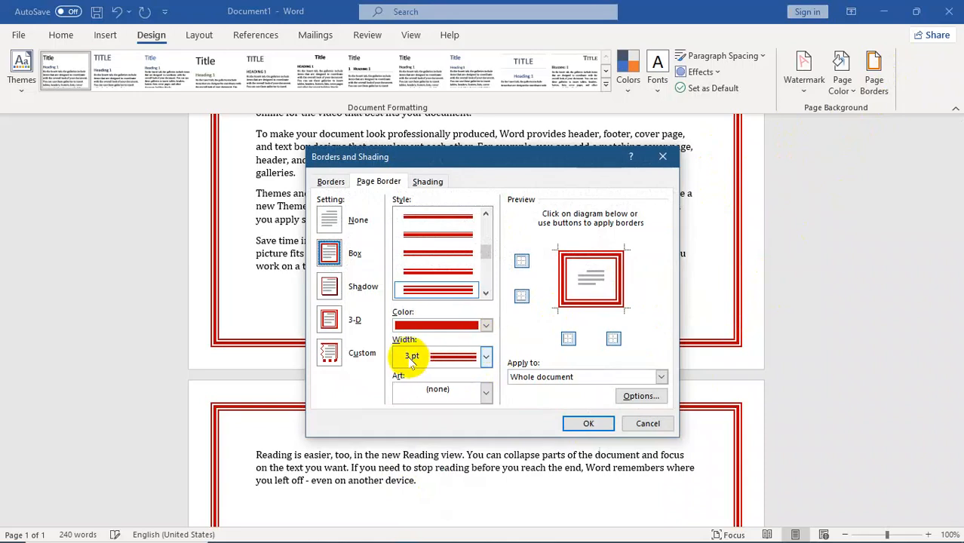
left_click(486, 355)
left_click(445, 394)
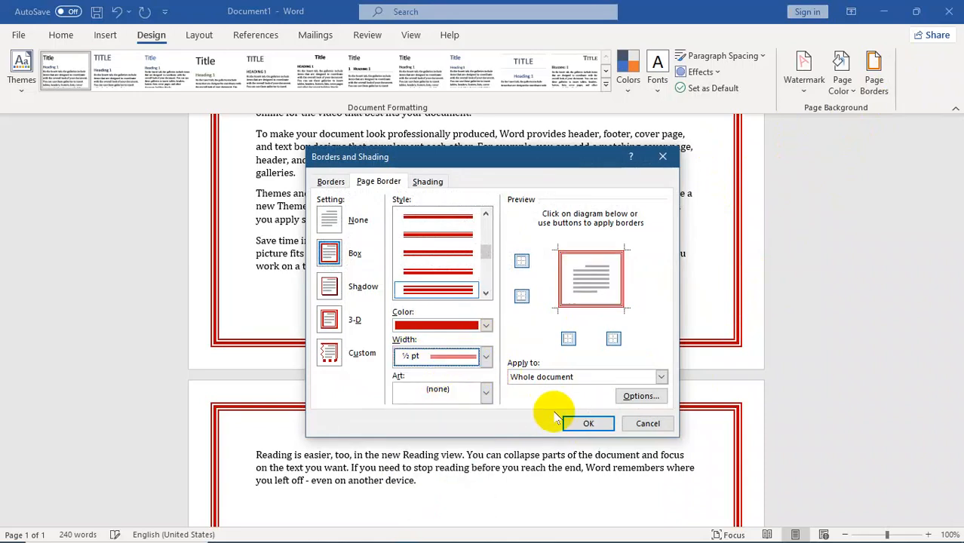
left_click(582, 423)
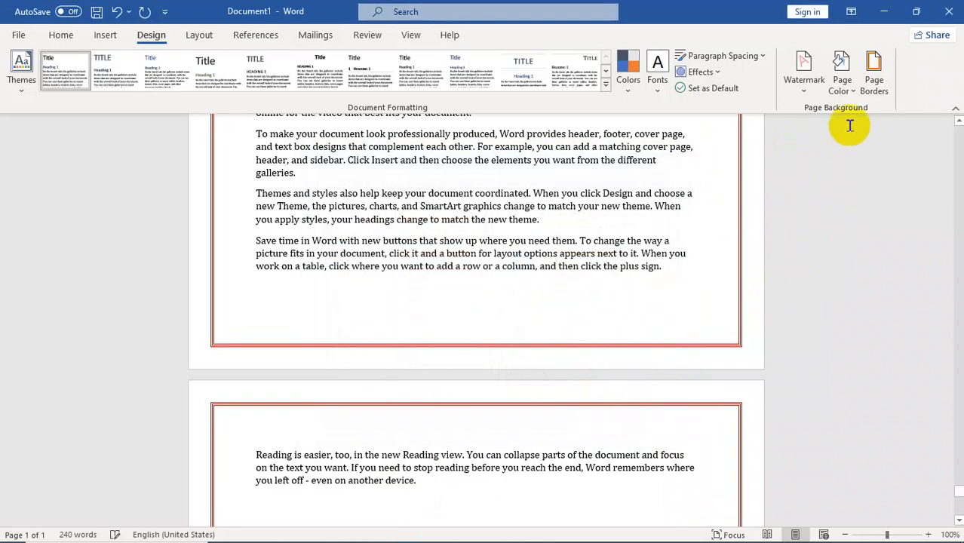
- Replace the line page border with the teal and purple art border with arched corners, 31 pt wide
left_click(873, 74)
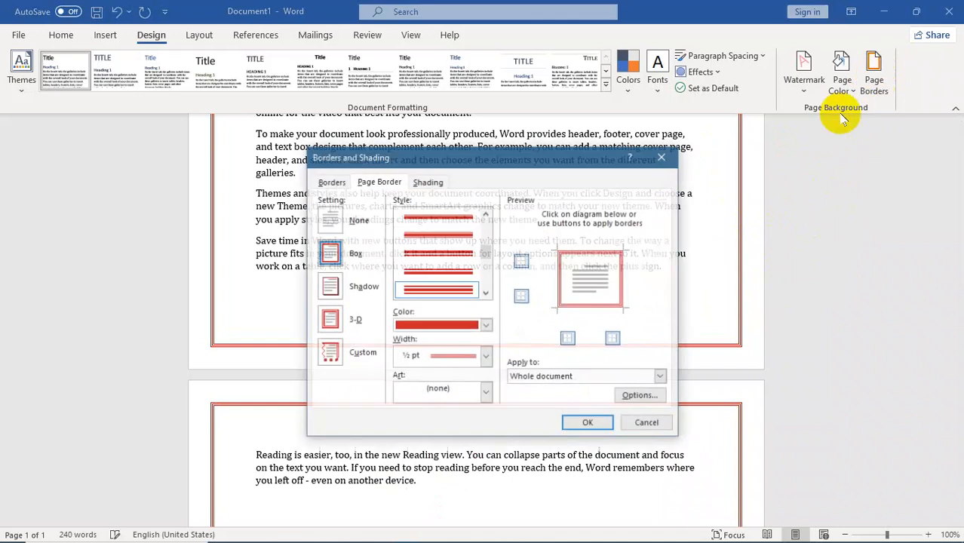
left_click(486, 396)
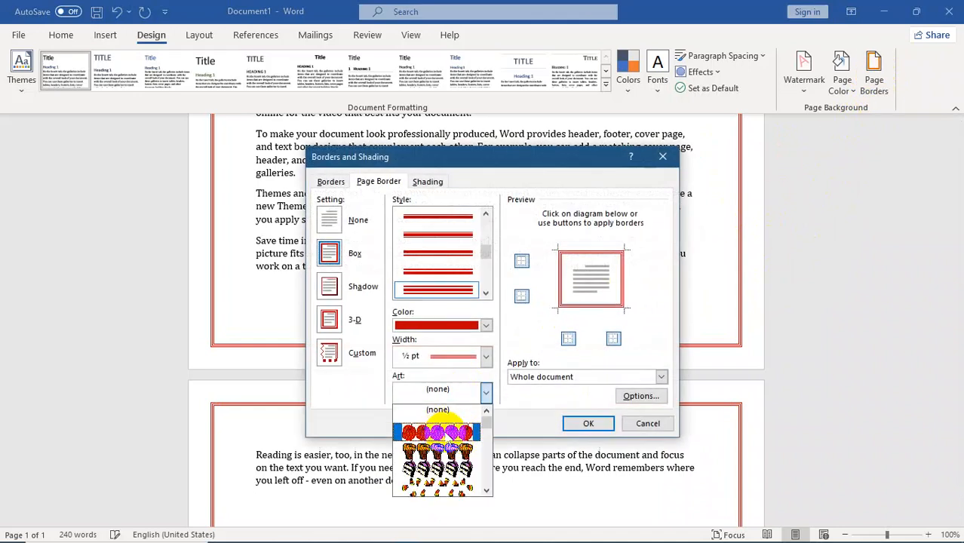
key("Down")
key("Down")
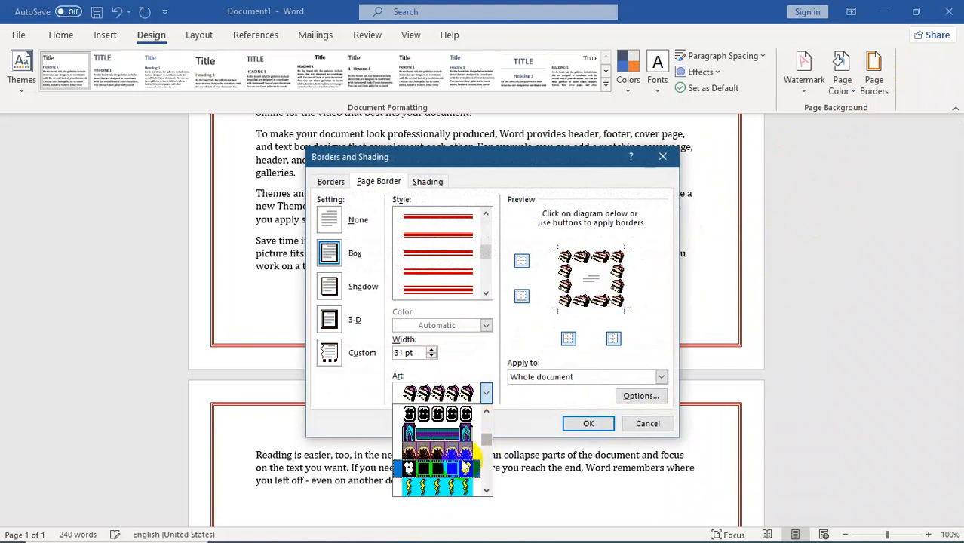
left_click(470, 430)
left_click(584, 423)
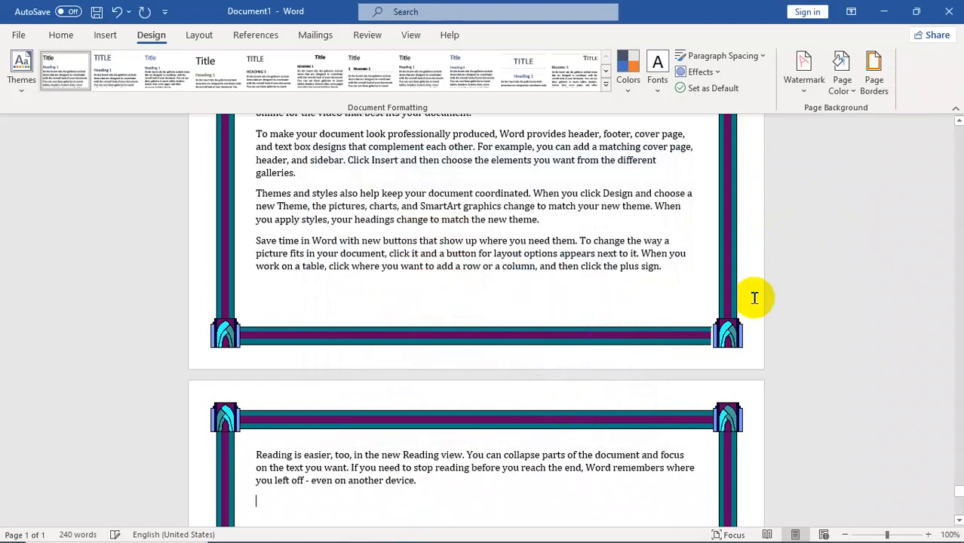
- Change the page border art to the red flowers with green leaves for the whole document
left_click(872, 76)
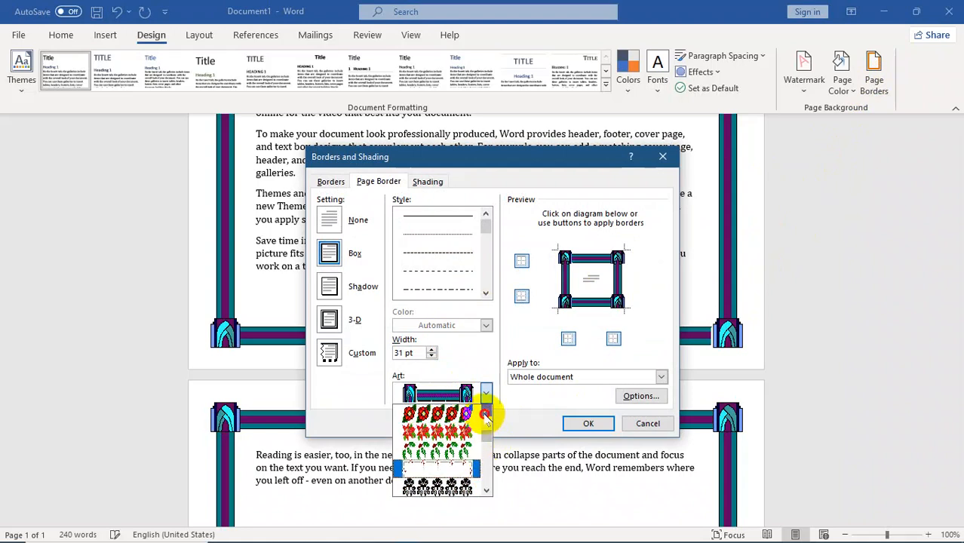
left_click(454, 433)
left_click(580, 423)
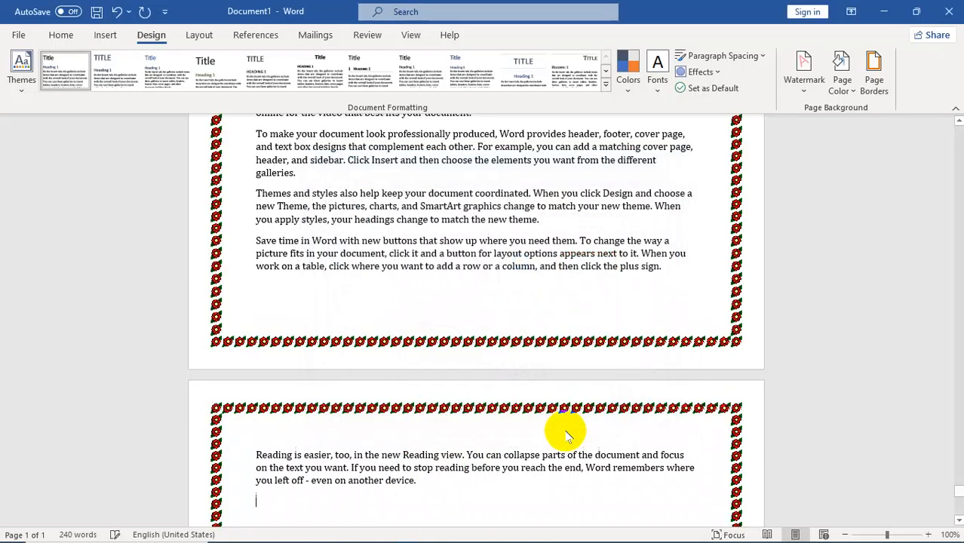
- Set the width of the red flower page border to 25 pt for the whole document
left_click(875, 74)
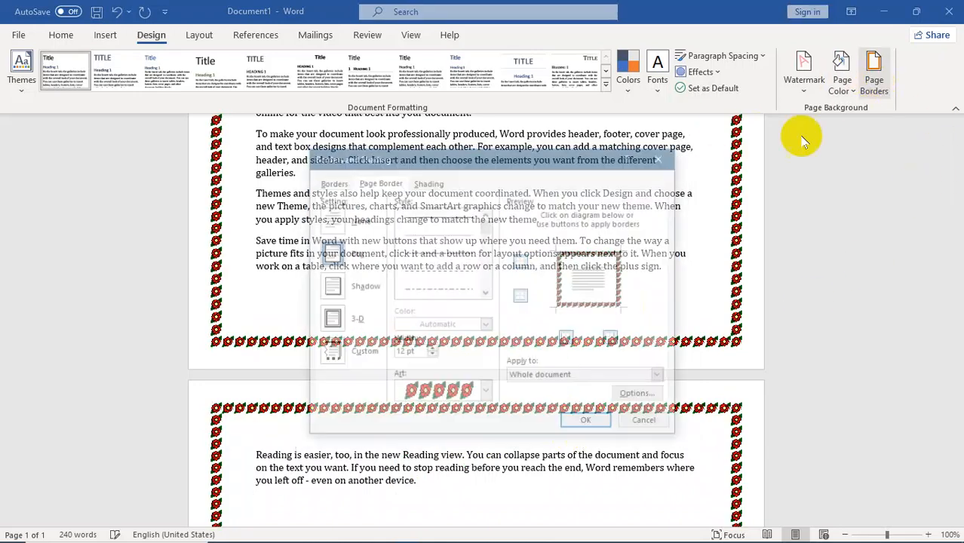
left_click(430, 358)
left_click(431, 359)
left_click(430, 349)
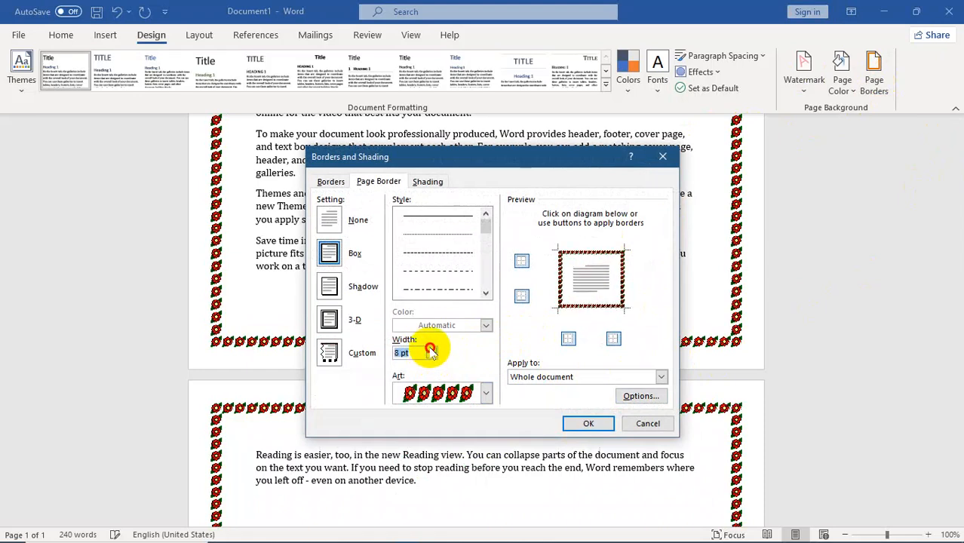
left_click(432, 350)
left_click(432, 350)
left_click(433, 350)
left_click(432, 350)
left_click(432, 350)
left_click(432, 350)
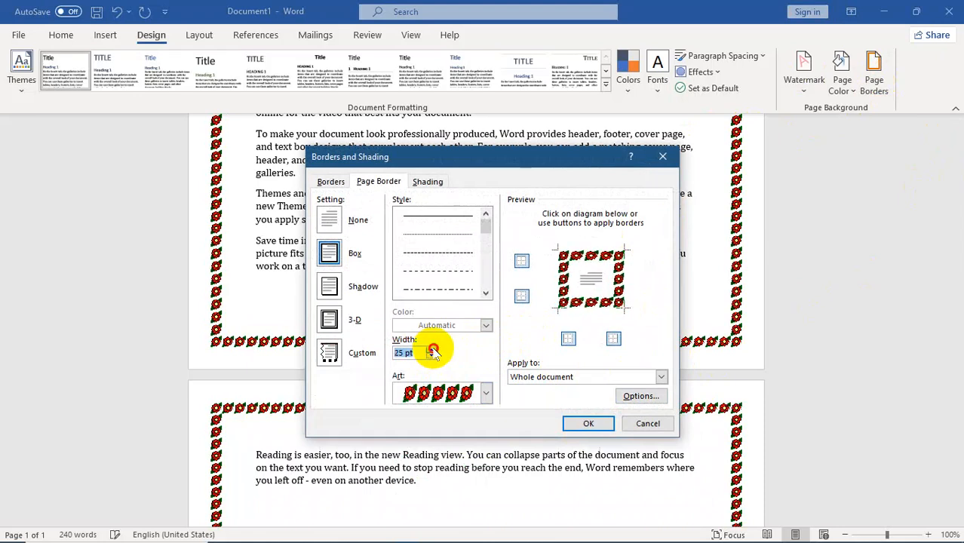
left_click(603, 422)
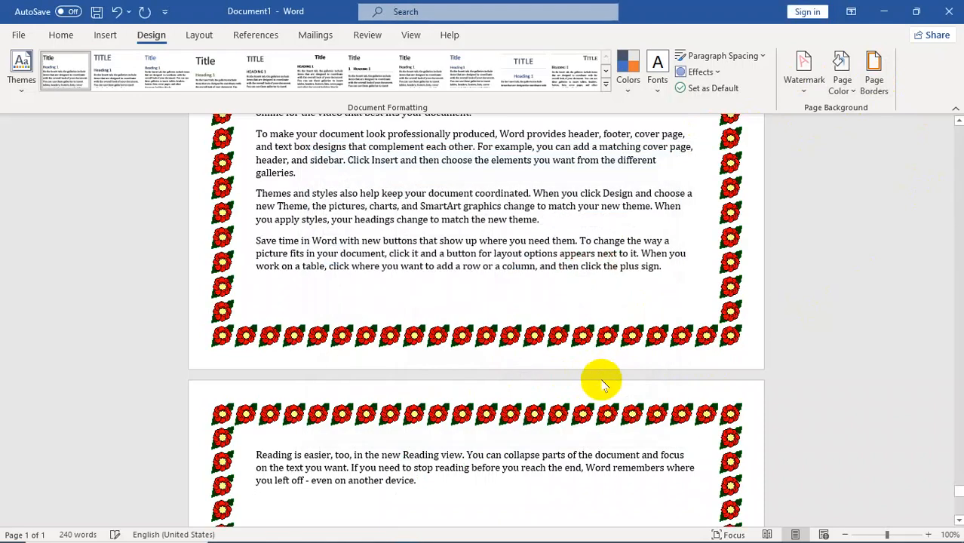
- Change the page border art to the red poinsettias with green leaves for the whole document
left_click(874, 71)
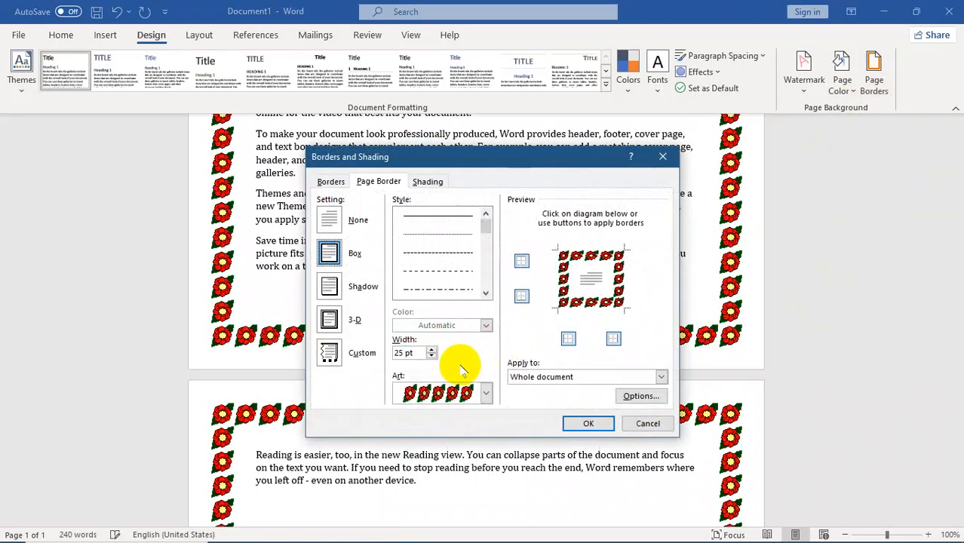
left_click(485, 397)
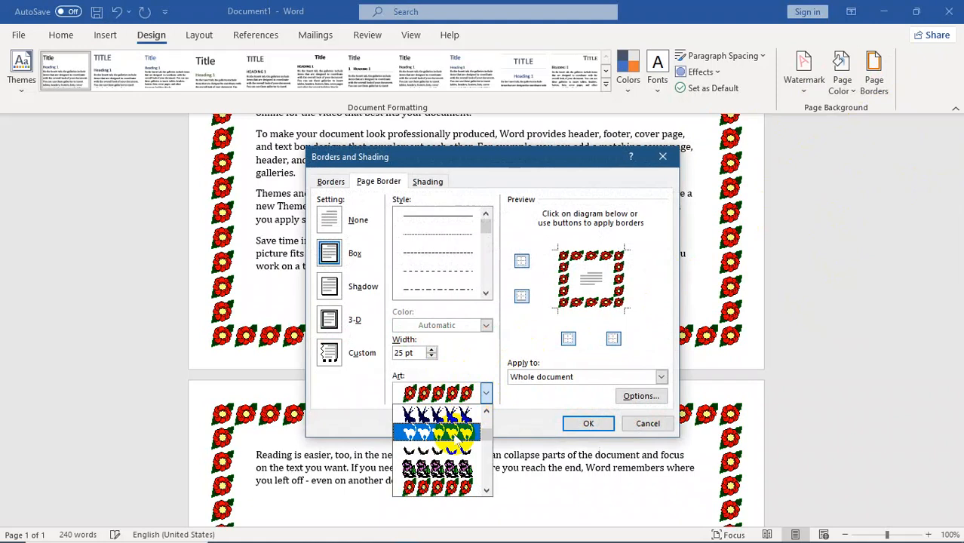
left_click(467, 491)
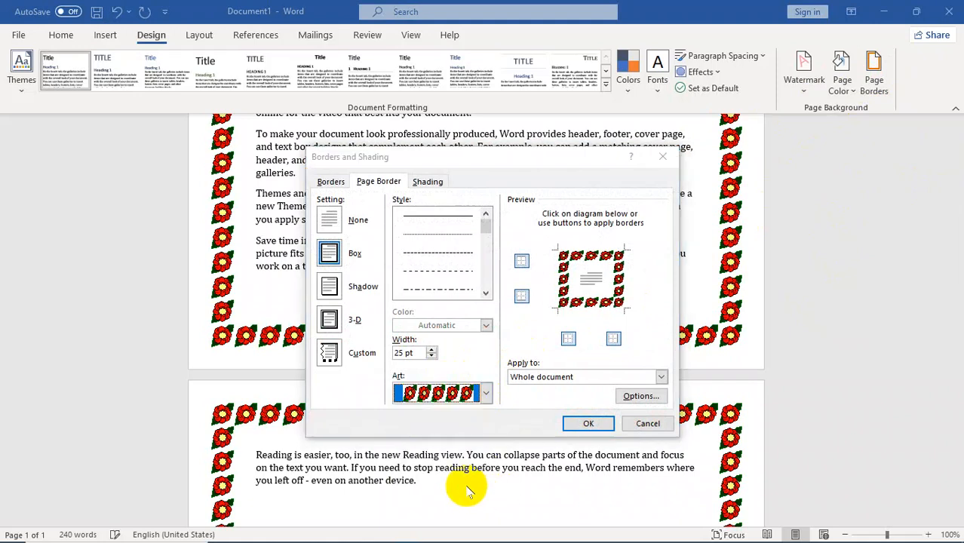
left_click(485, 393)
left_click(486, 491)
left_click(486, 491)
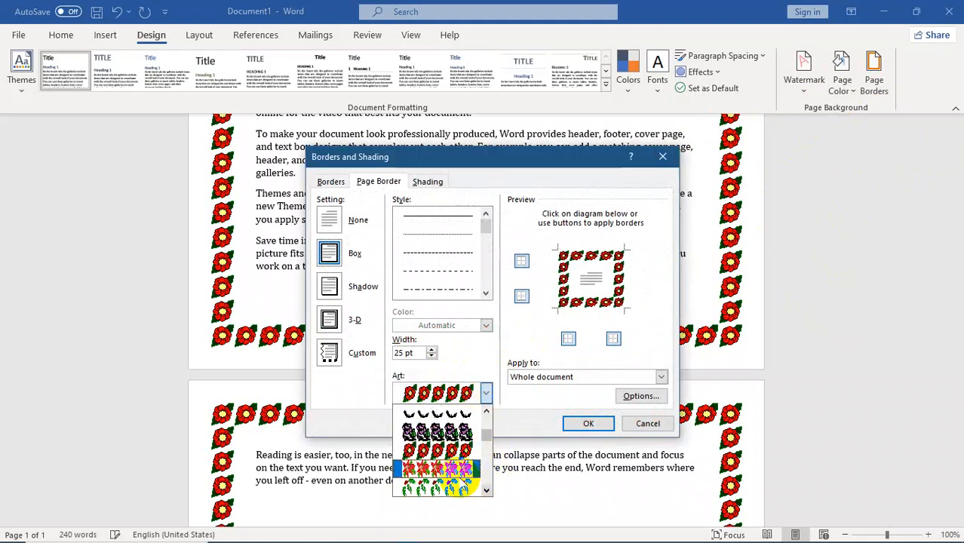
left_click(452, 475)
left_click(588, 423)
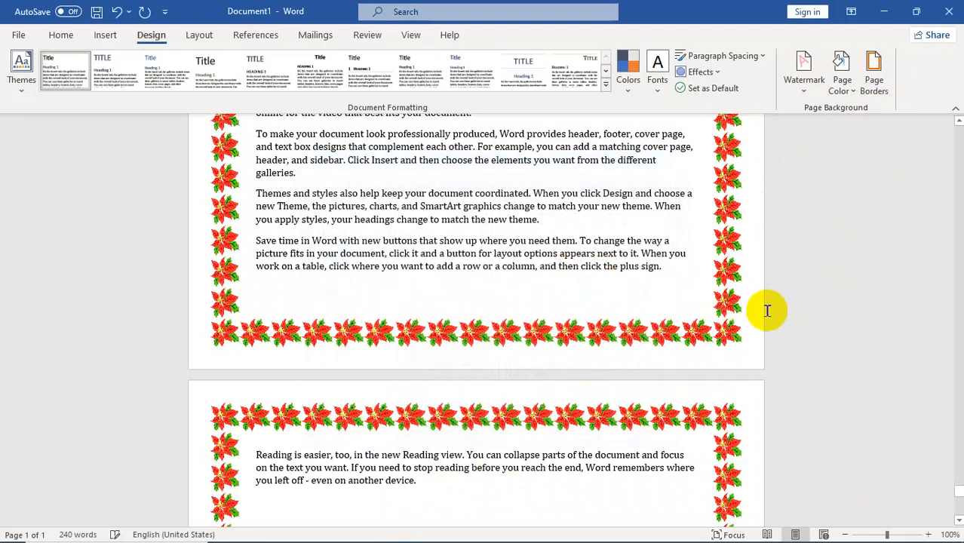
- Remove the top and bottom sides of the poinsettia page border in the preview and restore both
left_click(872, 79)
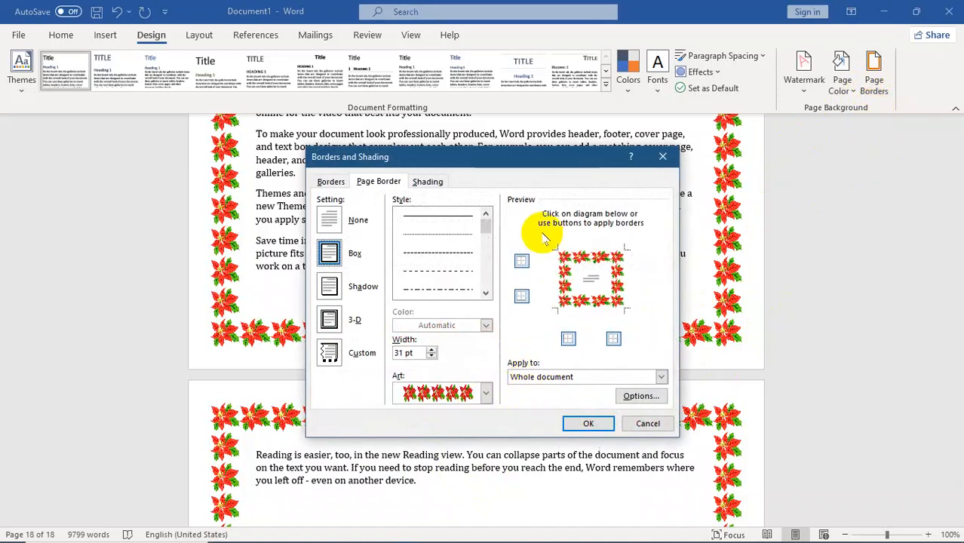
left_click(522, 262)
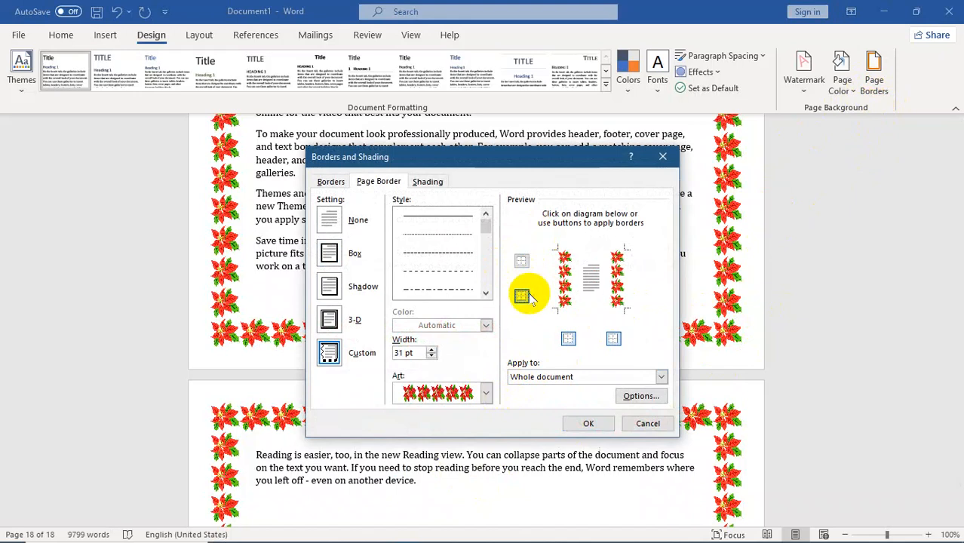
left_click(529, 295)
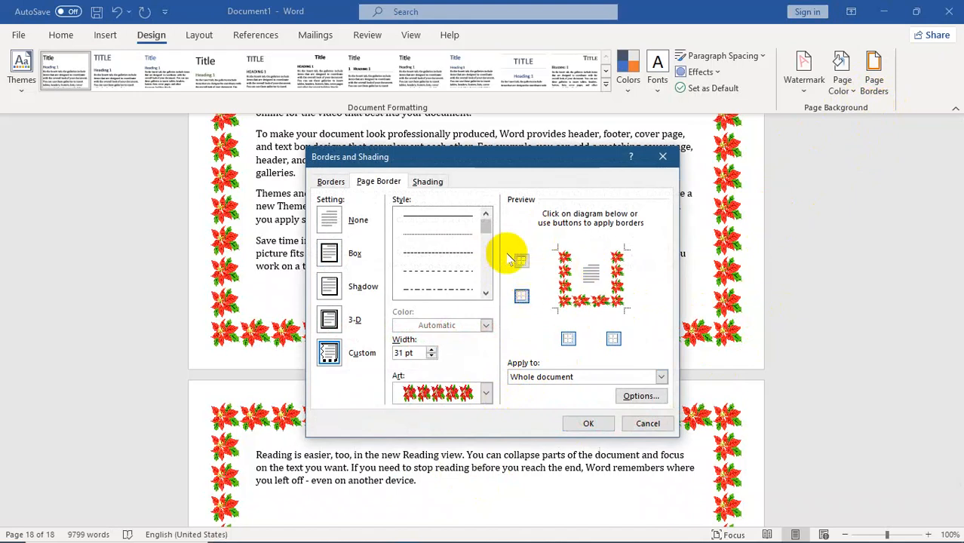
left_click(524, 261)
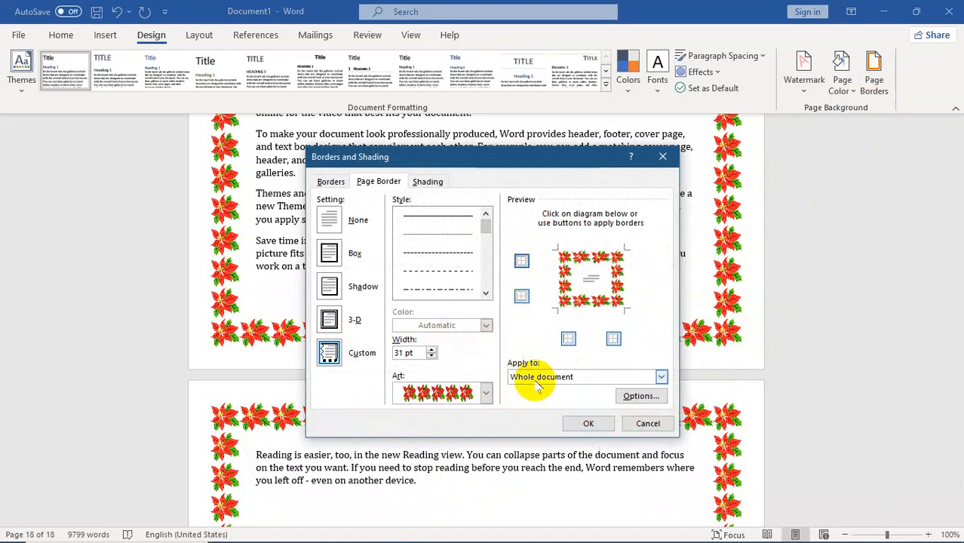
- Limit the poinsettia page border to "This section - First page only" and check the first pages of the document
left_click(661, 376)
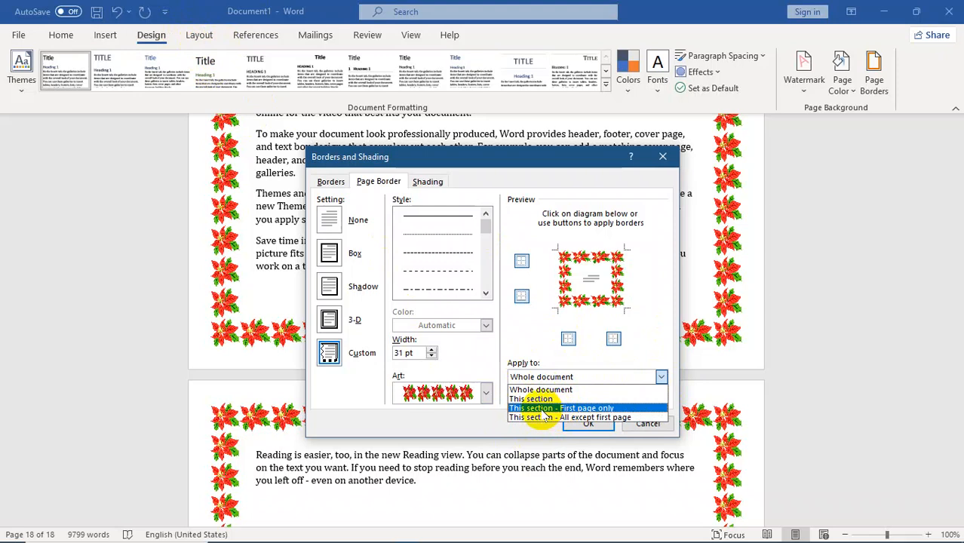
left_click(587, 409)
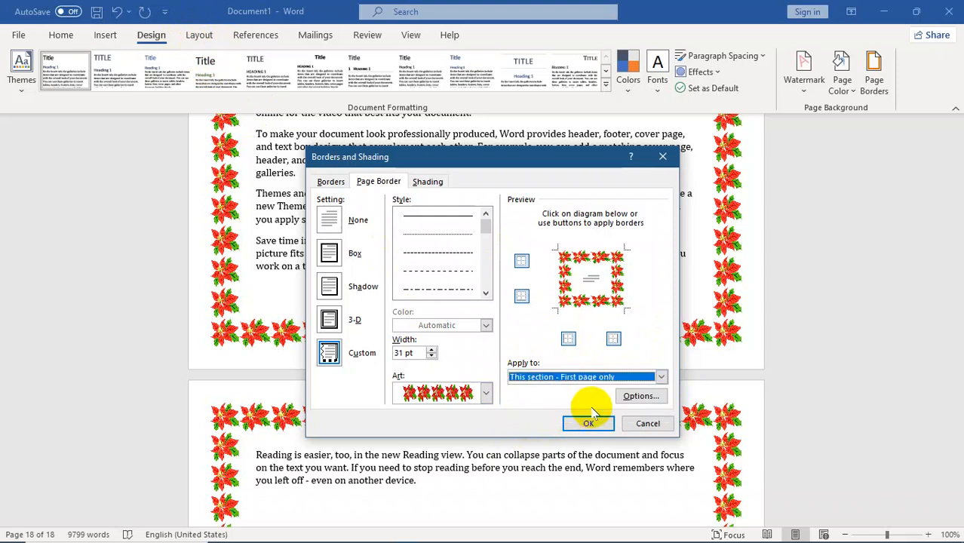
left_click(588, 422)
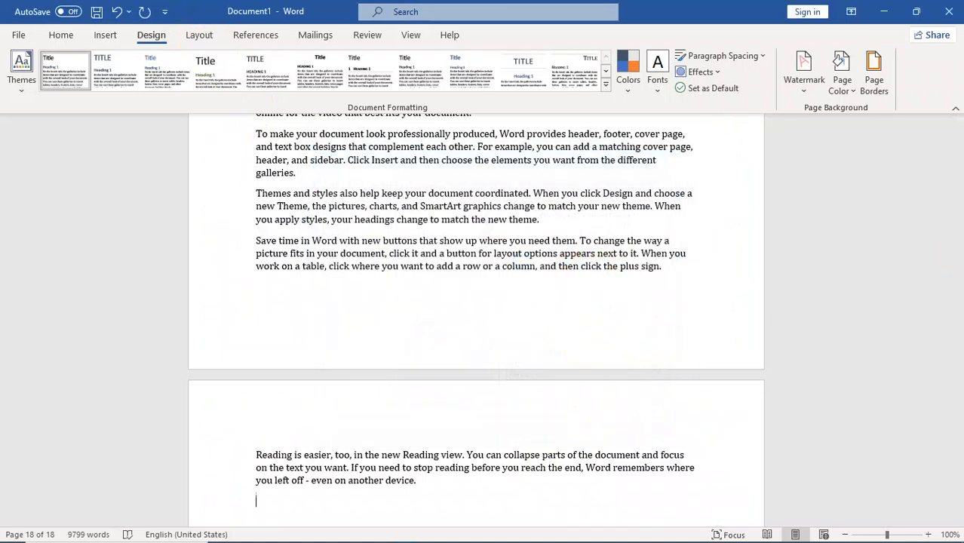
scroll(940, 466, "up", 4)
left_click_drag(956, 480, 927, 158)
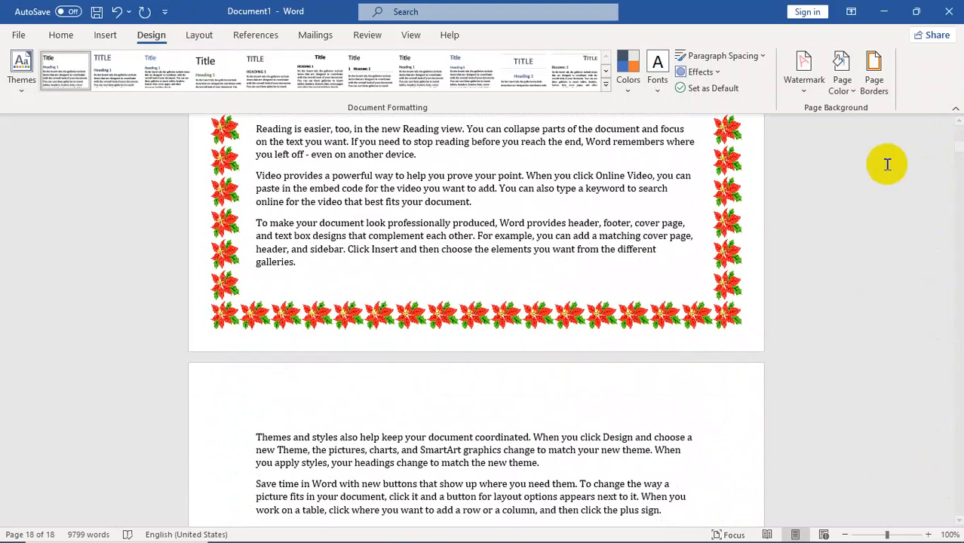
- Apply the poinsettia page border to "This section - All except first page" and check it across the document
left_click(873, 76)
left_click(552, 377)
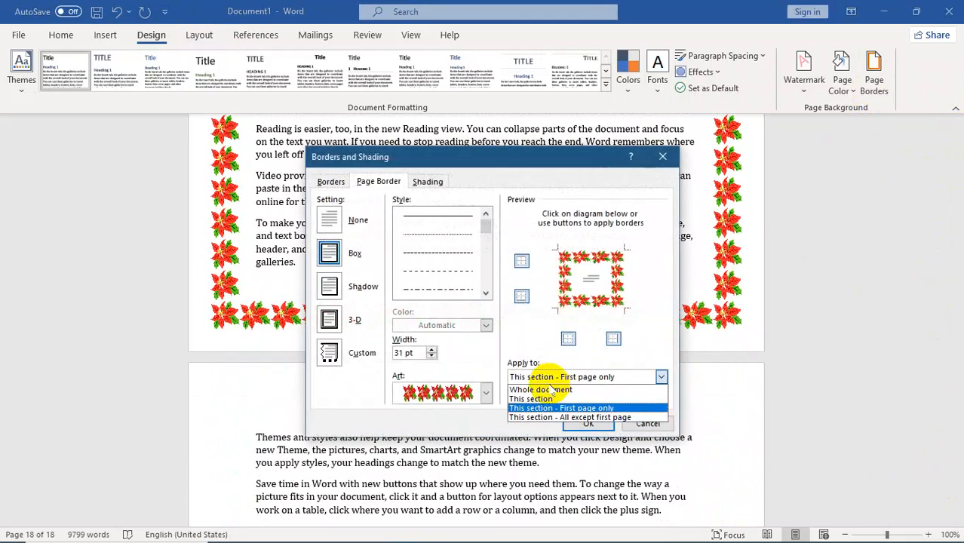
left_click(558, 417)
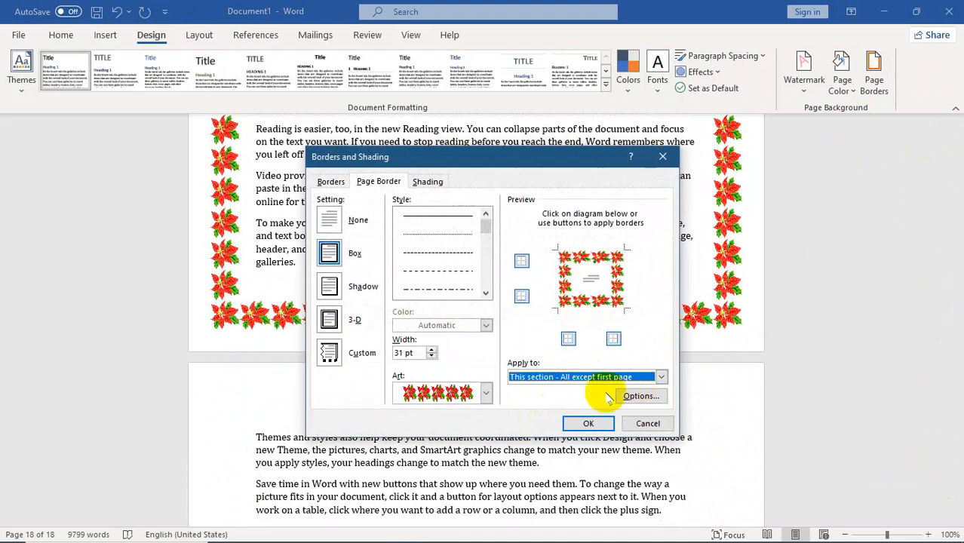
left_click(588, 423)
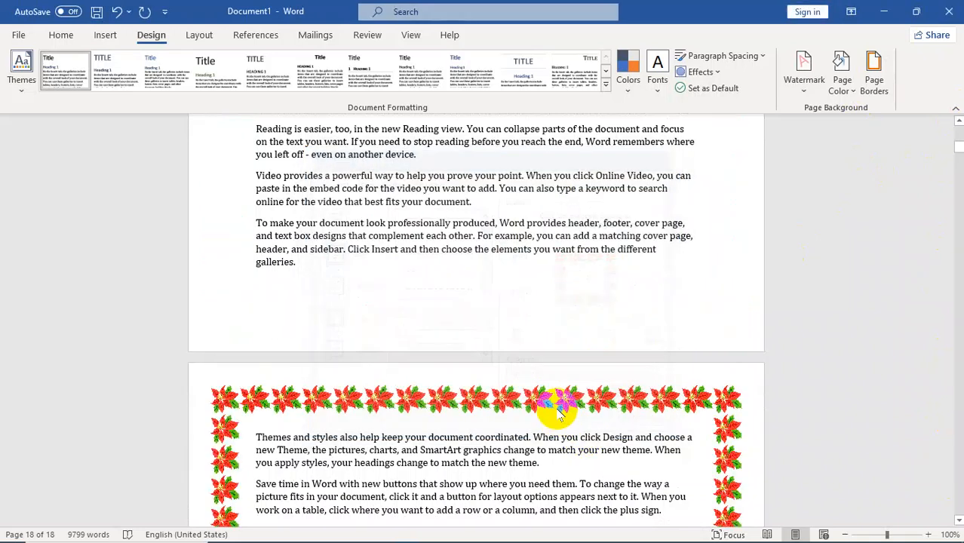
scroll(929, 165, "down", 5)
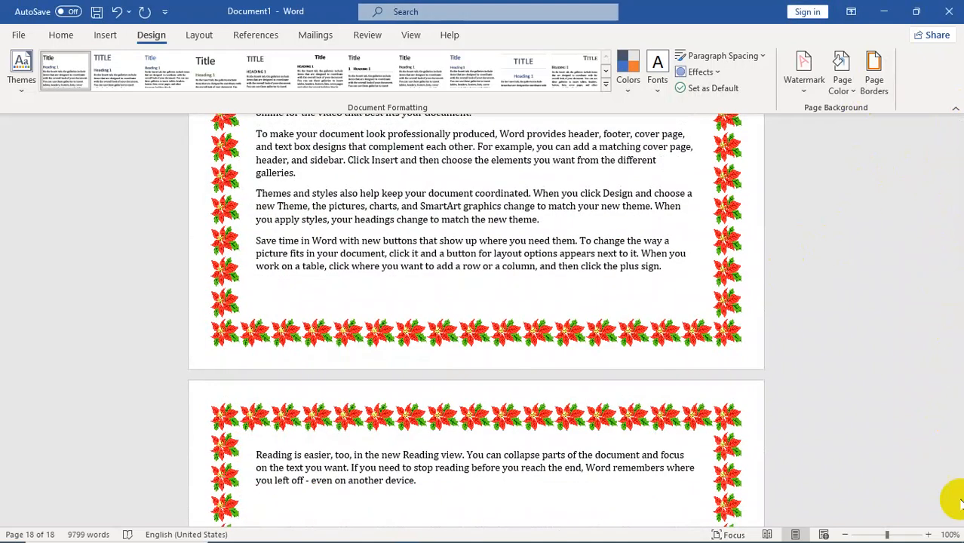
left_click_drag(956, 491, 952, 240)
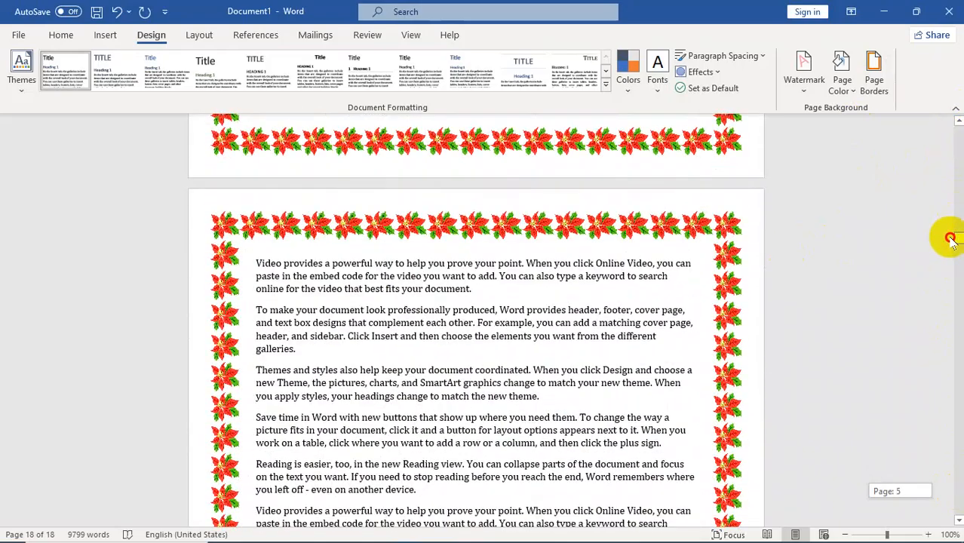
left_click(873, 75)
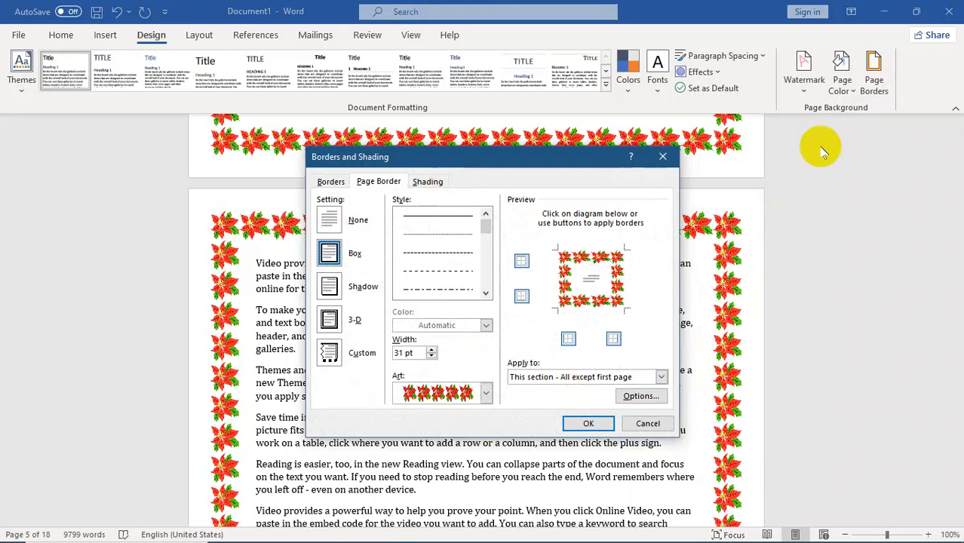
left_click(662, 156)
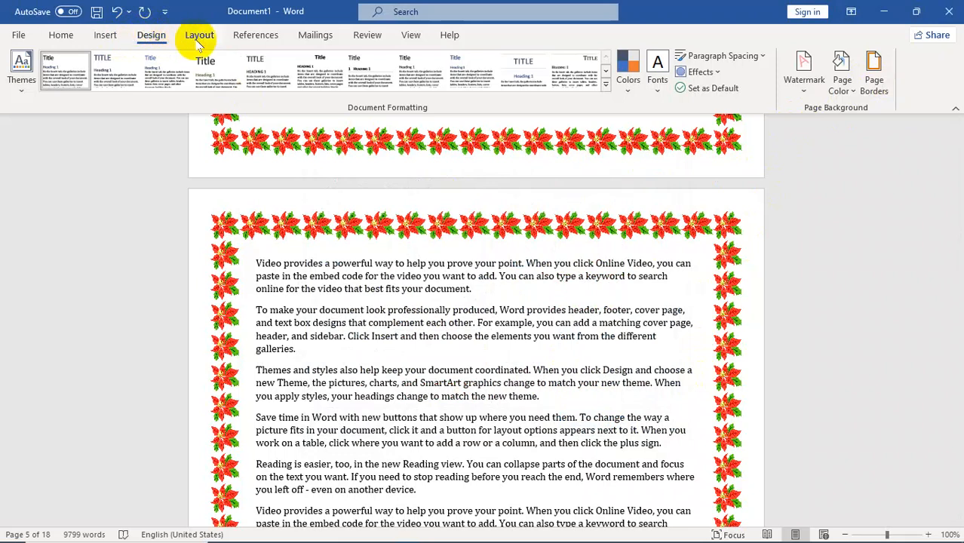
left_click(197, 38)
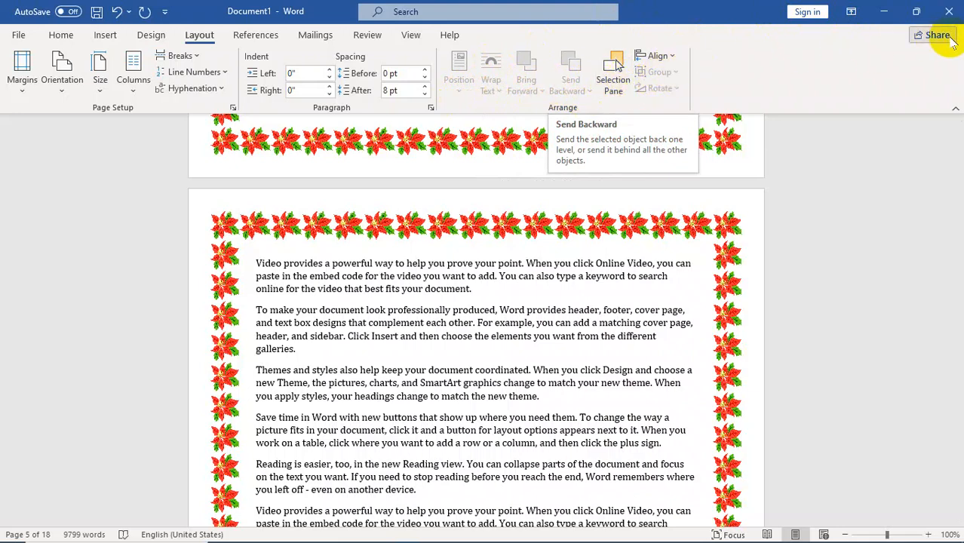
- Close Document1 without saving its changes
left_click(947, 10)
left_click(474, 305)
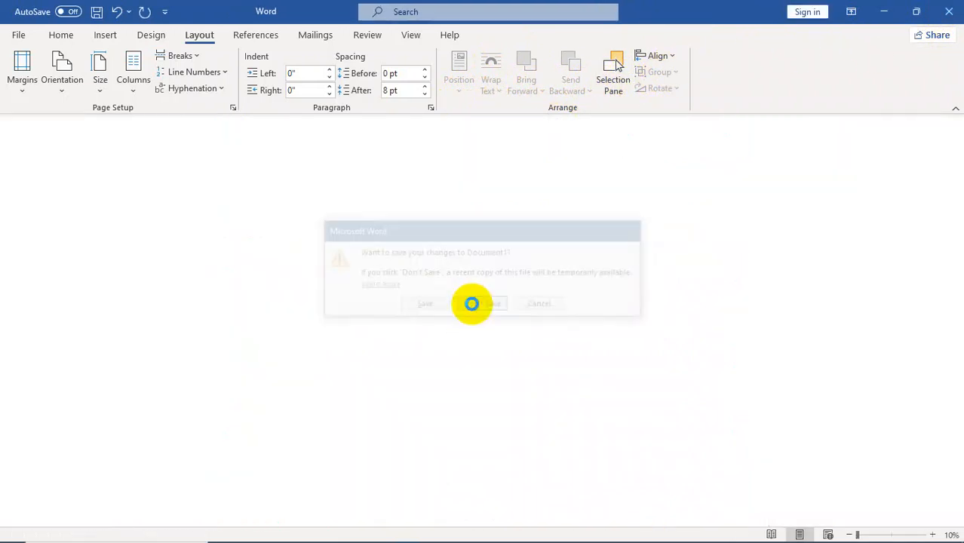
right_click(441, 119)
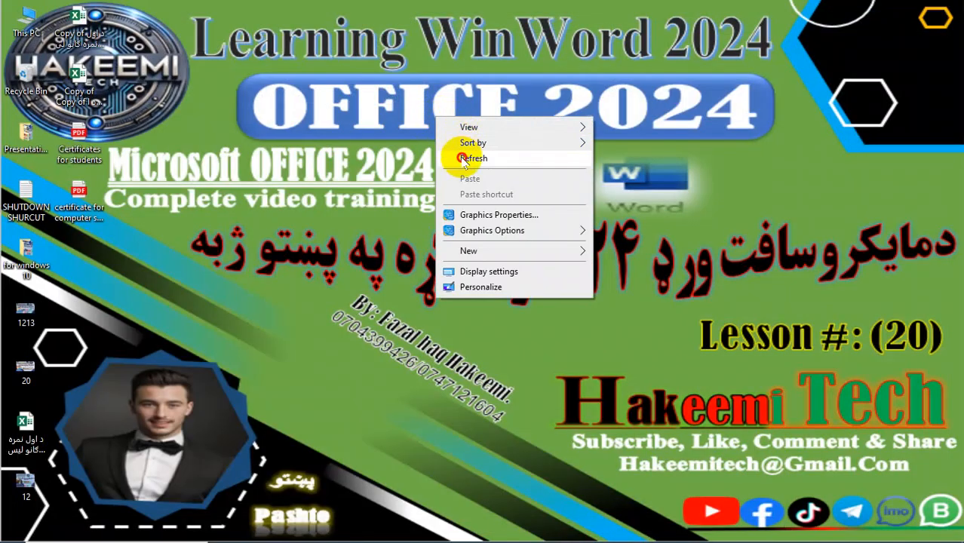
left_click(464, 157)
right_click(458, 159)
left_click(486, 200)
right_click(490, 203)
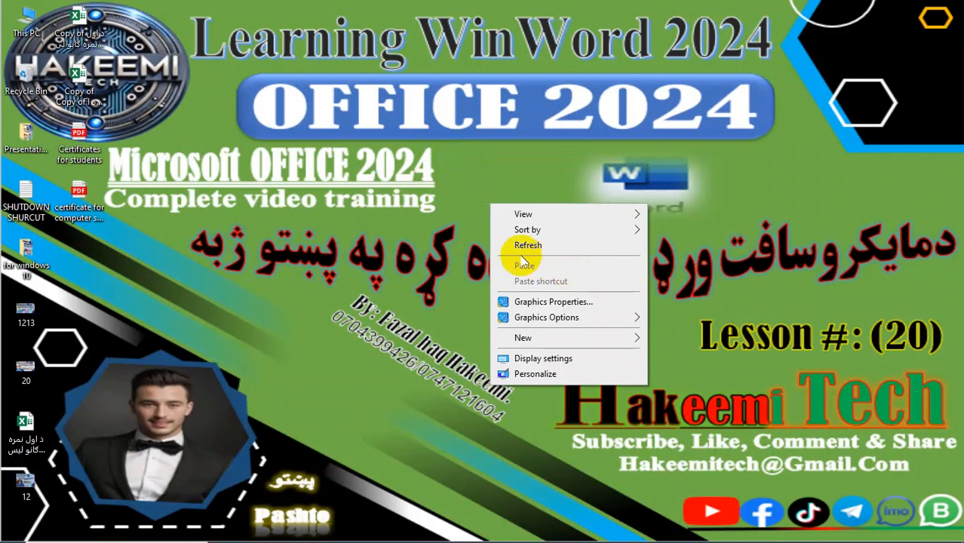